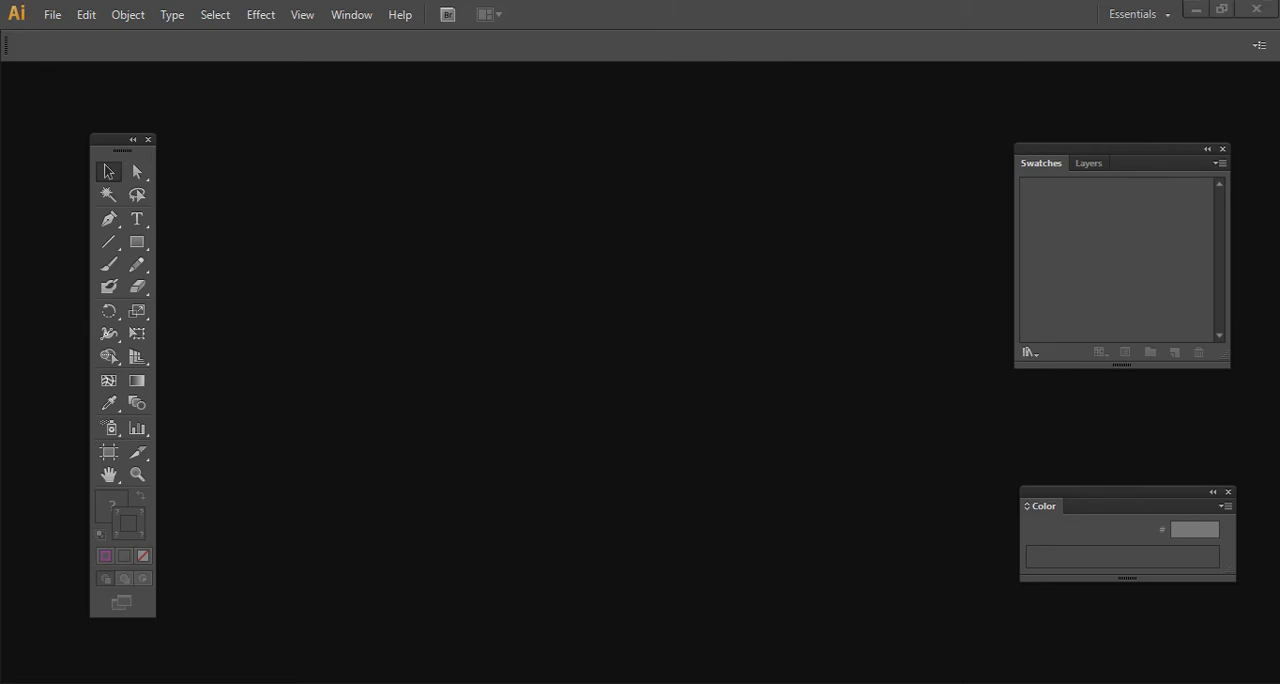
- Look up 23 April 2020 in the system calendar
click(972, 491)
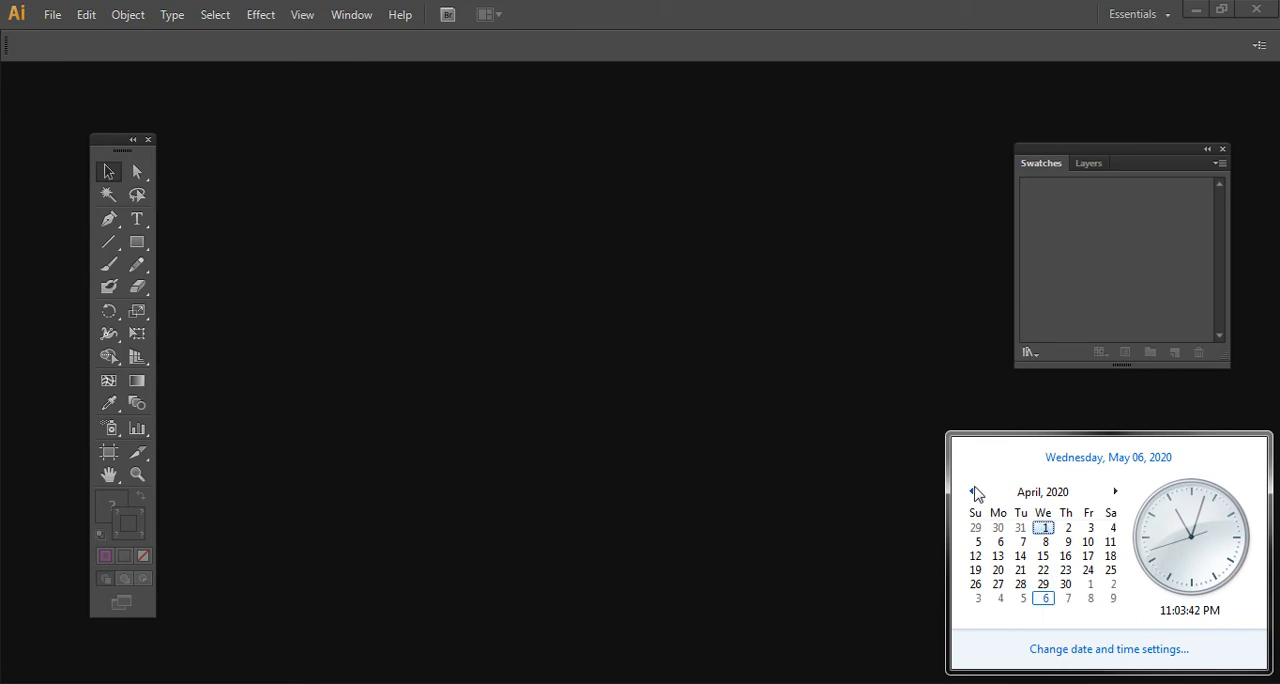
click(1065, 572)
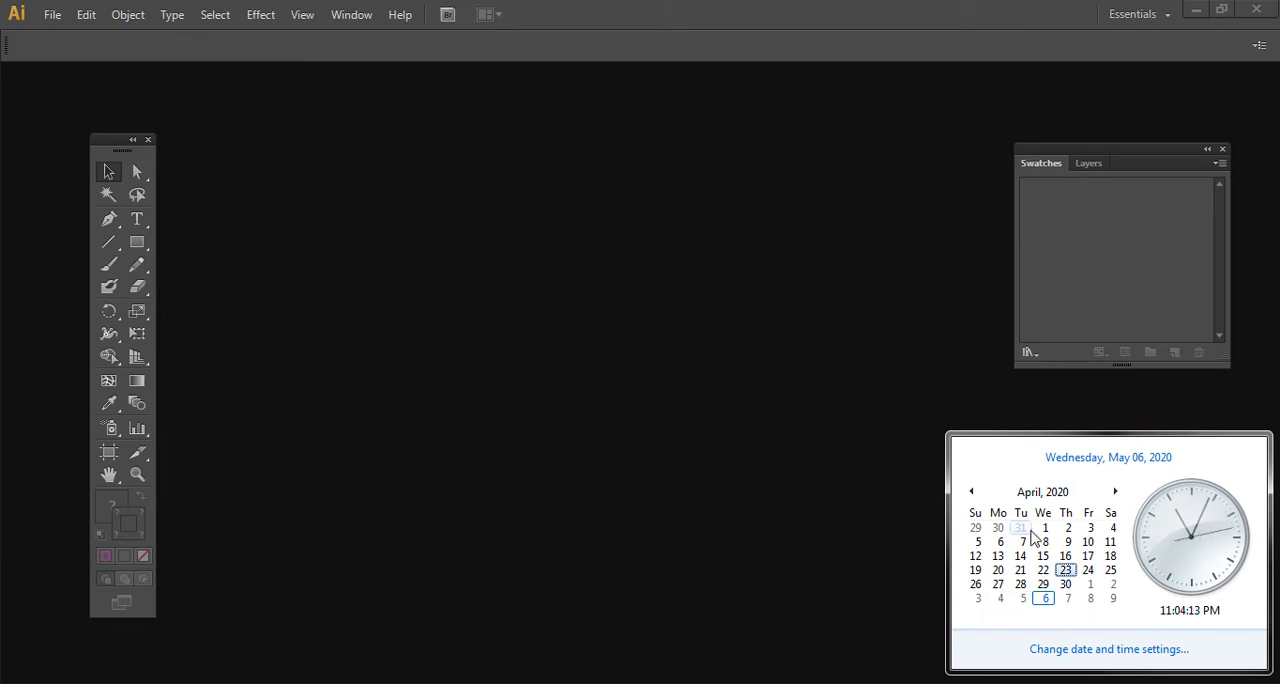
click(790, 22)
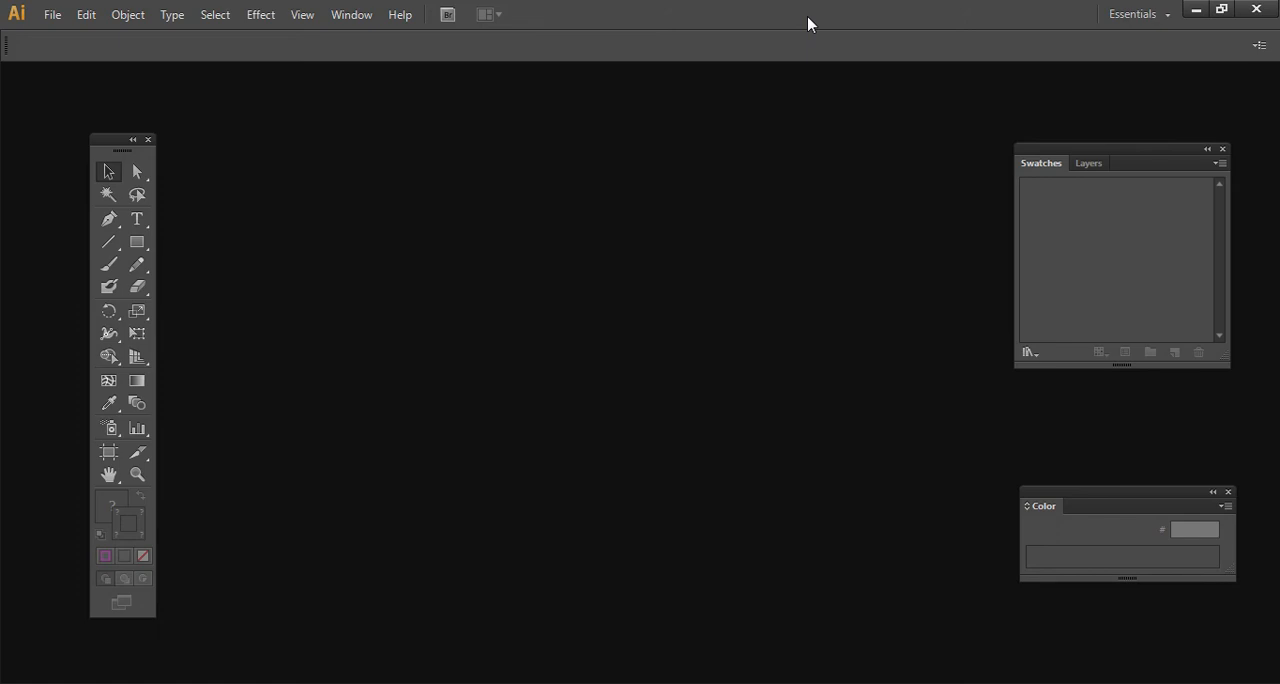
- Open a blank Notepad document and move its window up over the Illustrator workspace
key(super)
text(note)
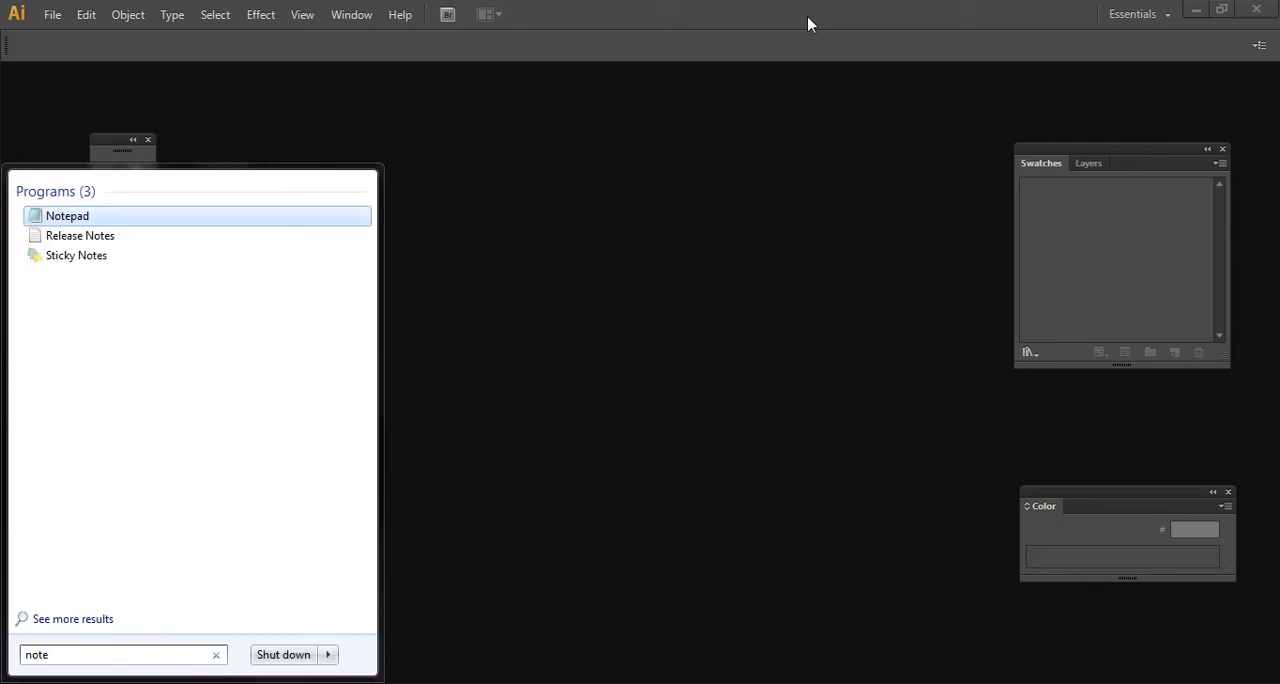
key(Return)
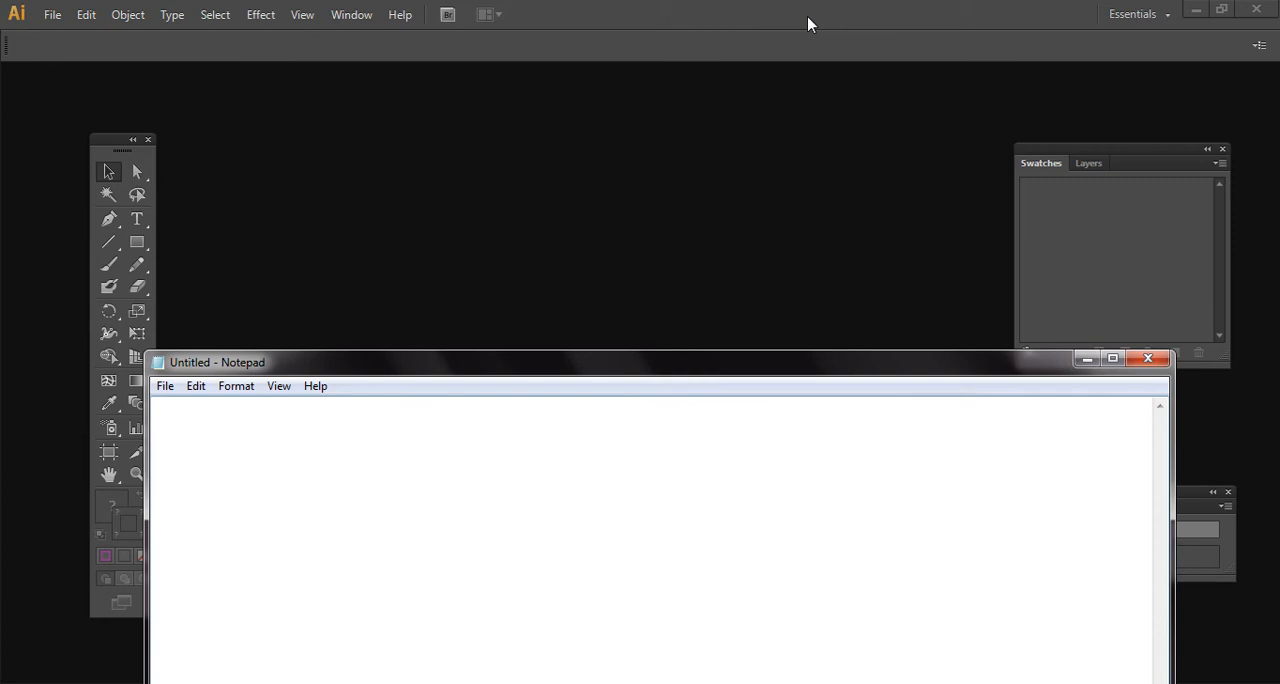
drag(642, 362, 694, 223)
click(722, 160)
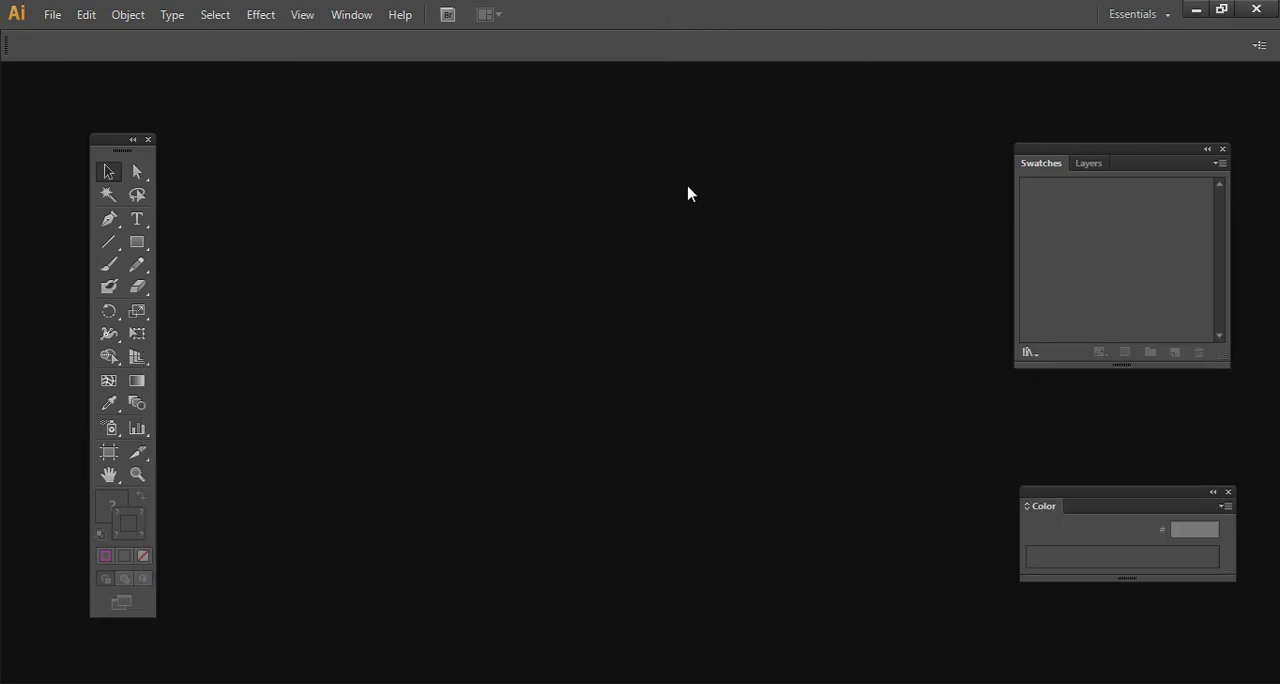
key(alt+Tab)
drag(606, 232, 622, 2)
- Set the Notepad font size to 36, keeping Lucida Console Regular
click(298, 38)
click(323, 85)
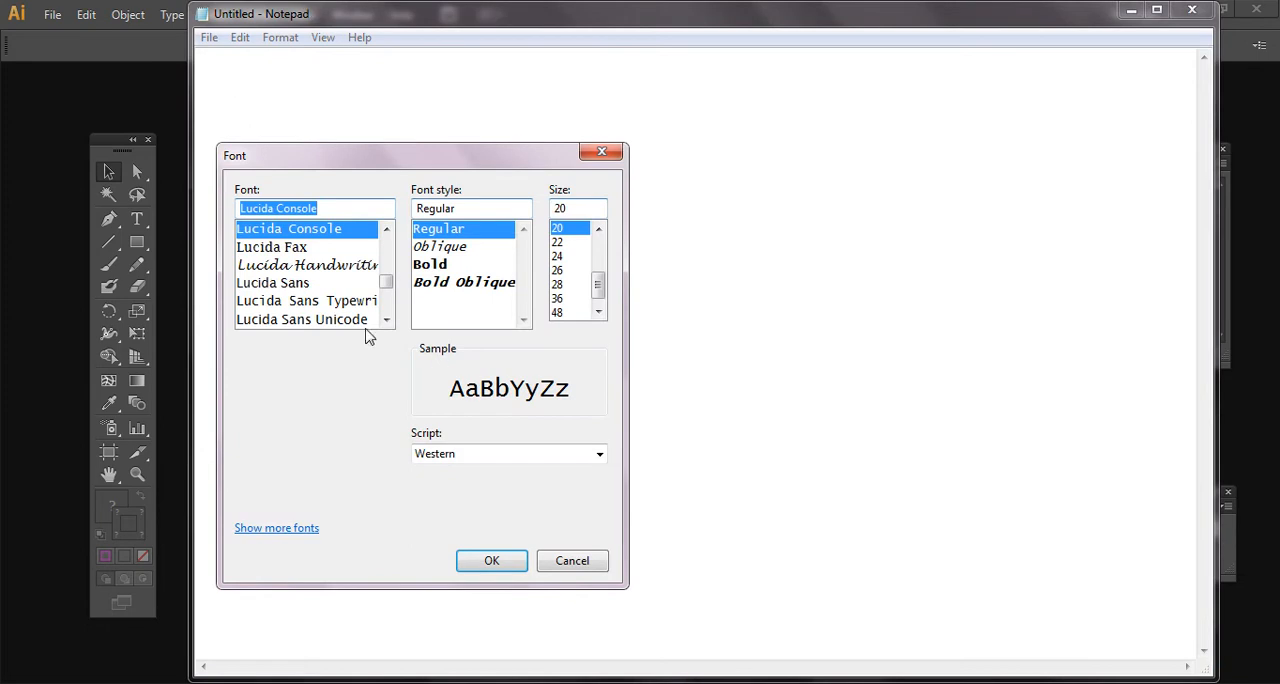
click(560, 314)
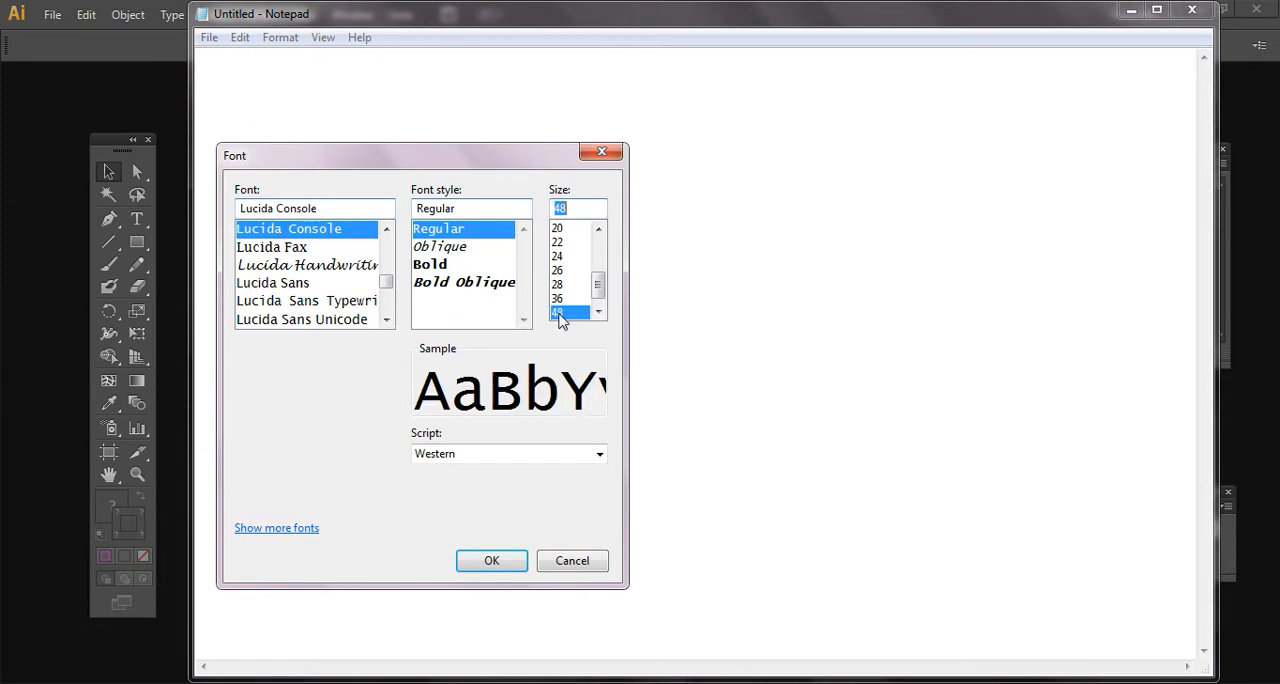
click(560, 298)
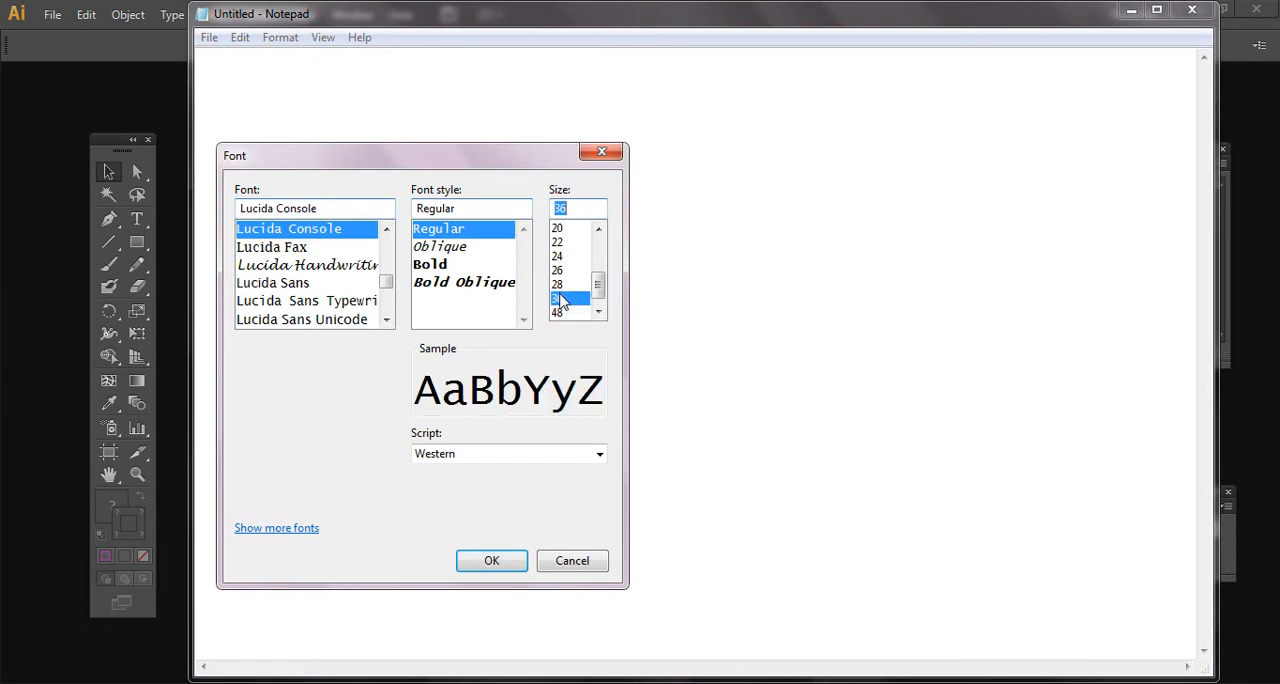
click(493, 561)
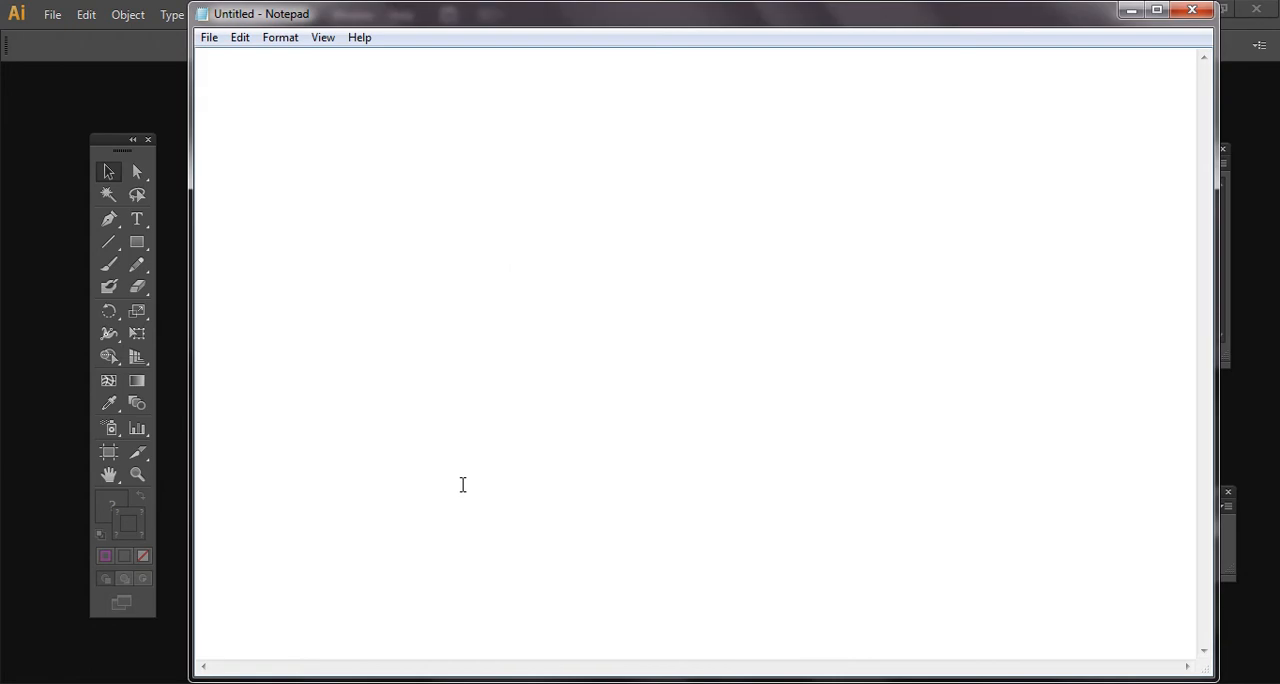
- Write the heading "type of Graphics" on the first line of the note
text(ty)
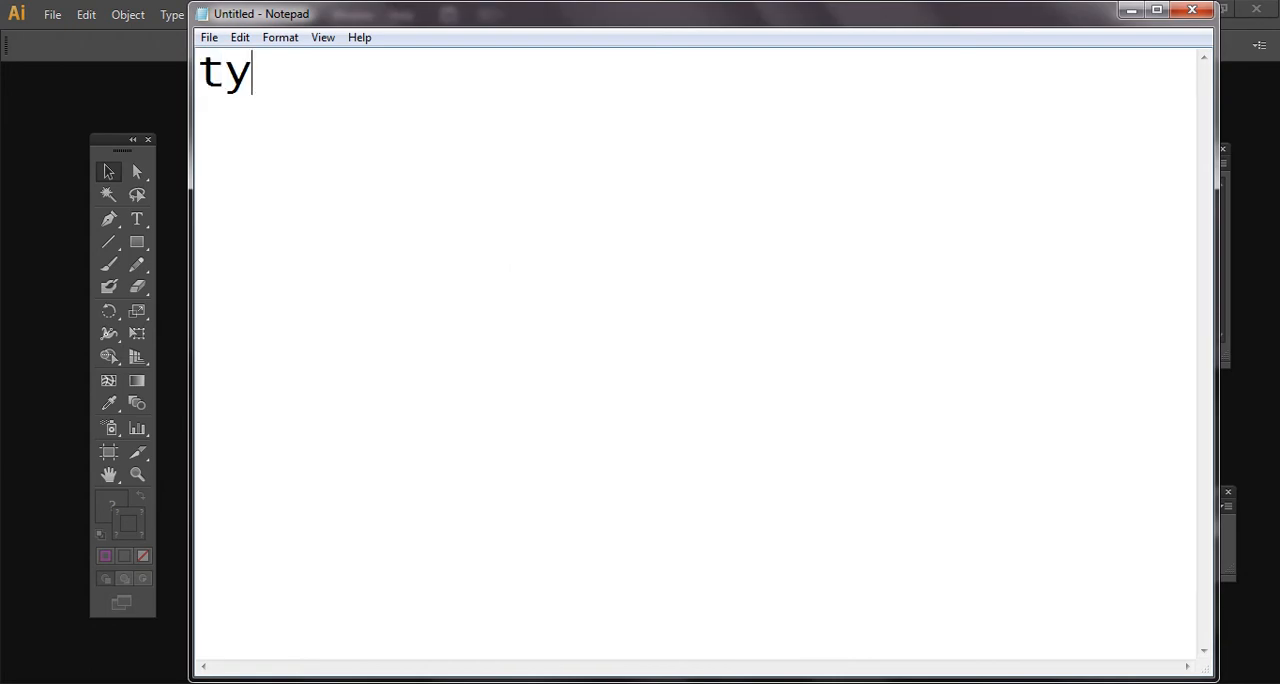
text(pe of Graphics)
key(Return)
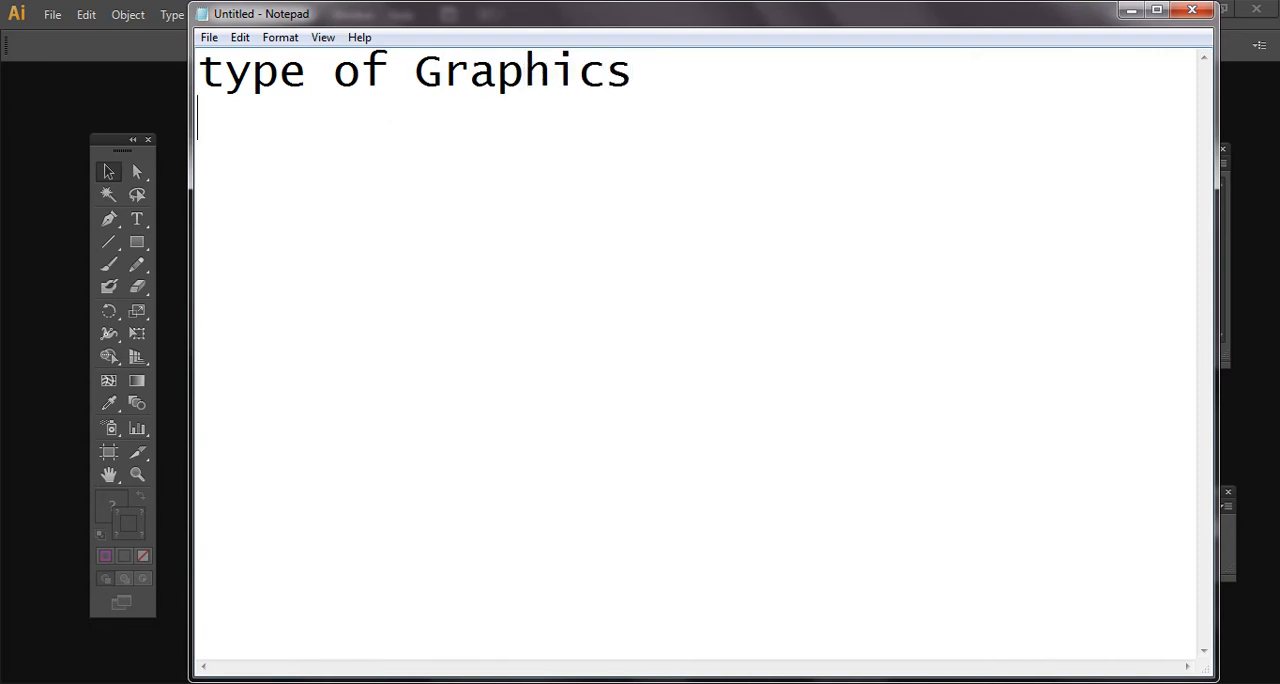
- Leave a blank line under the heading and write "1: Vector 2: Raster"
text(1)
key(BackSpace)
key(Return)
text(1: Vector )
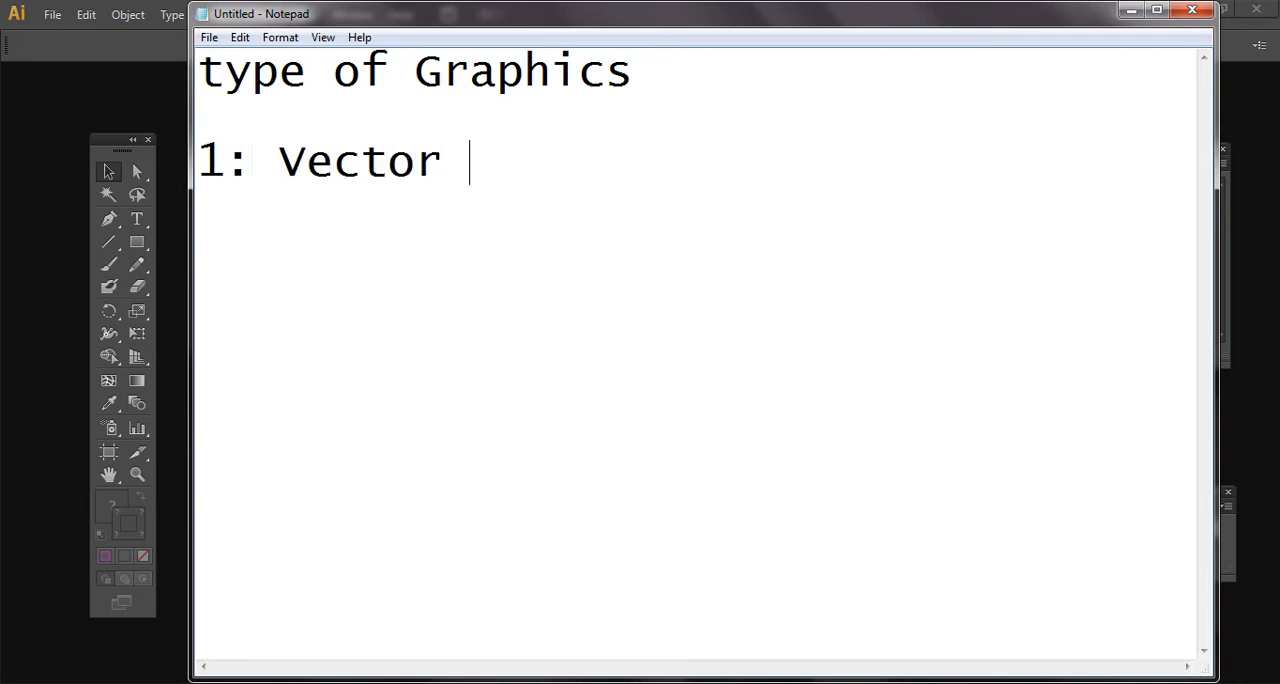
text(2: Raster)
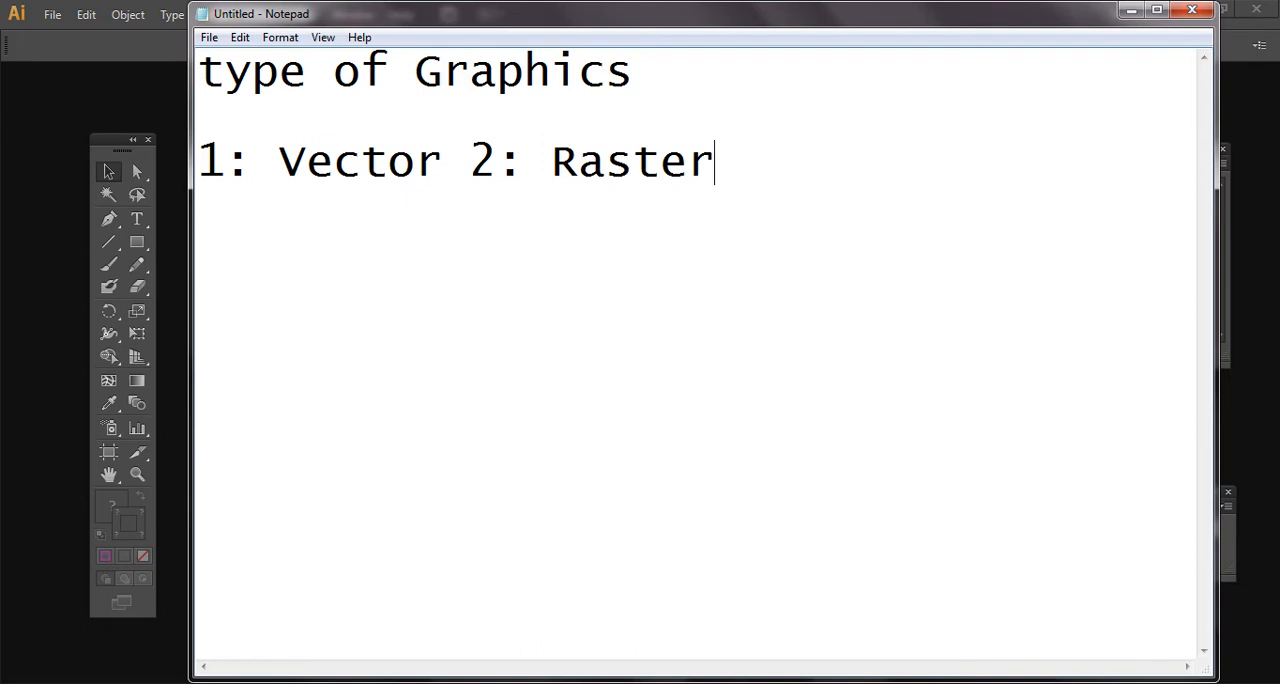
- Add "(Pexle)" in parentheses after the word Raster
key(shift+Left)
key(shift+Left)
key(shift+Left)
key(shift+Left)
key(shift+Left)
key(shift+Left)
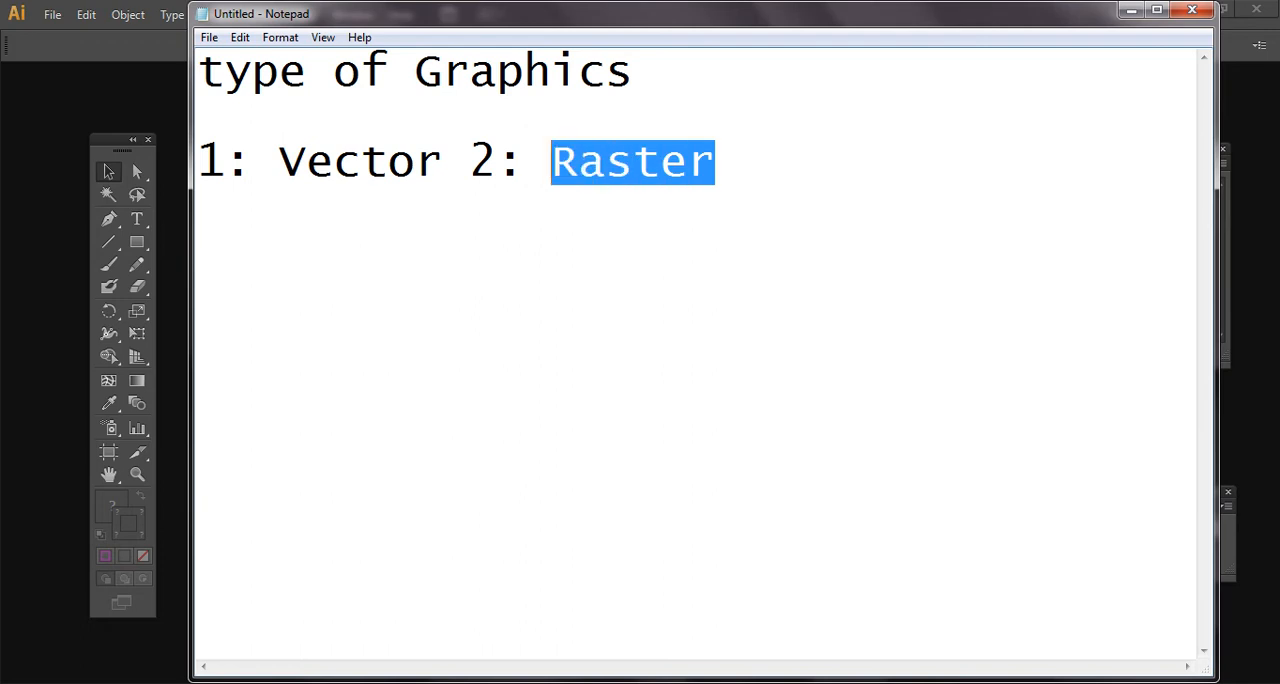
key(Right)
key(Right)
key(Right)
key(Right)
key(Right)
key(Right)
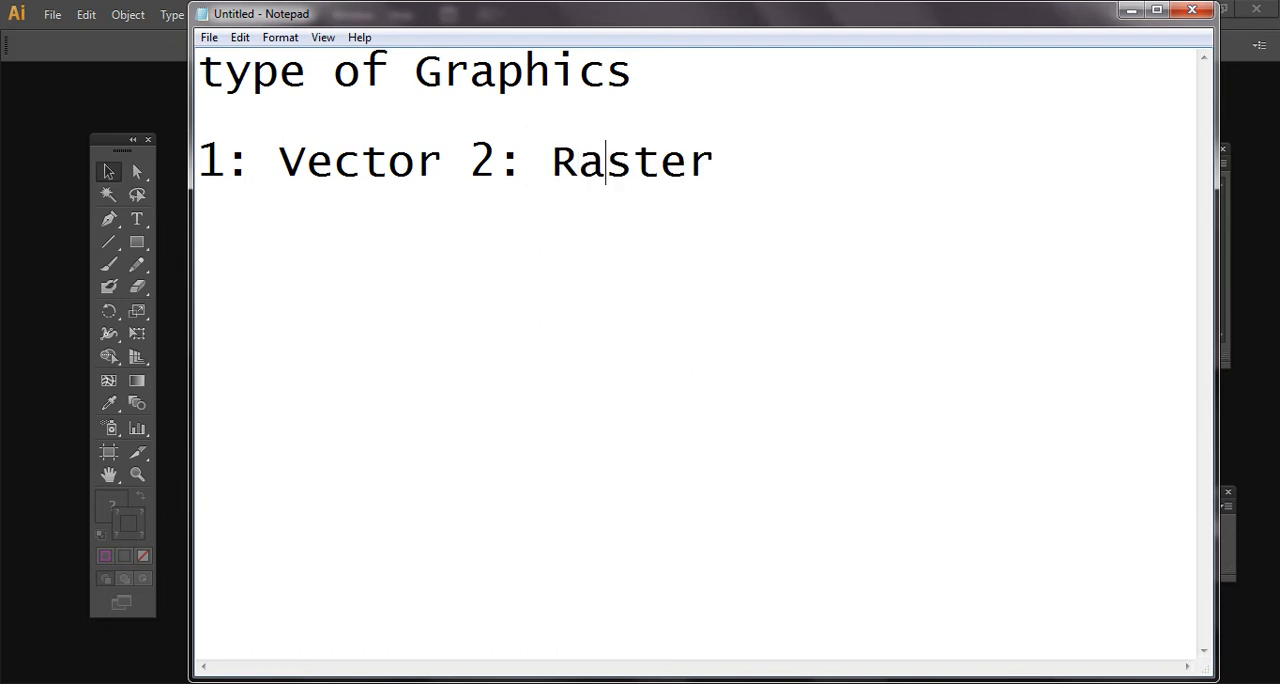
text(())
key(Left)
text(Pexle)
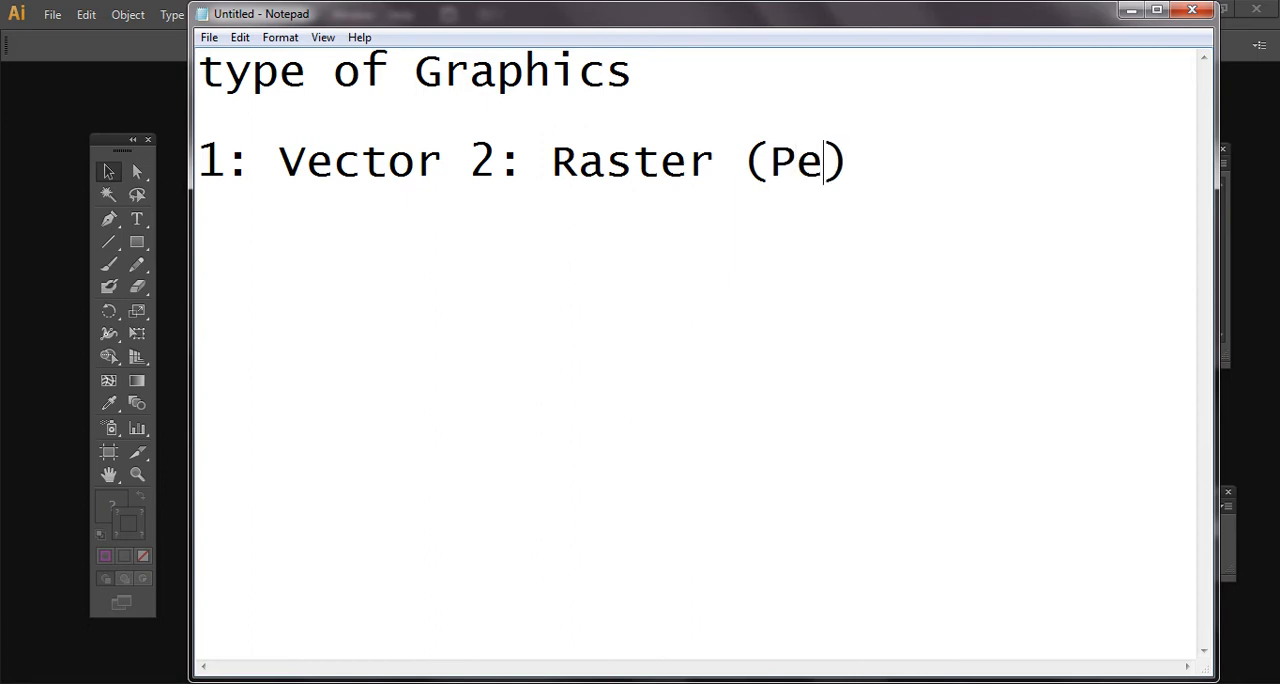
key(BackSpace)
key(BackSpace)
text(el)
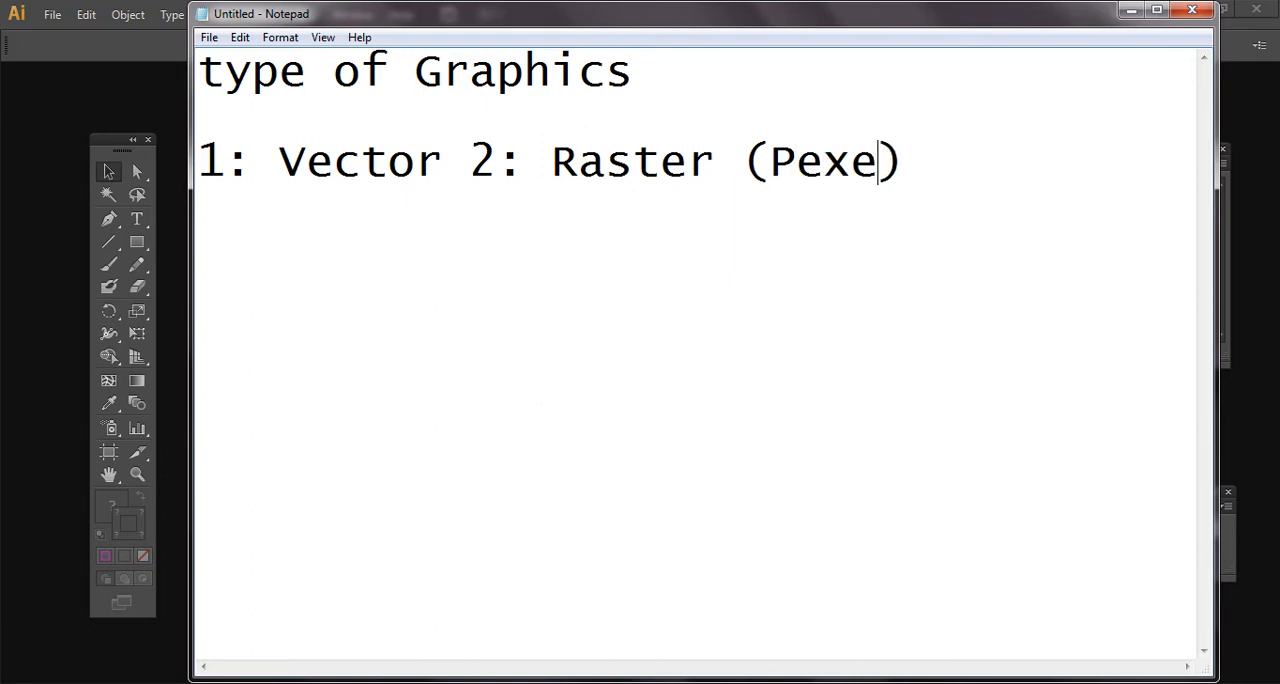
key(BackSpace)
key(BackSpace)
text(le)
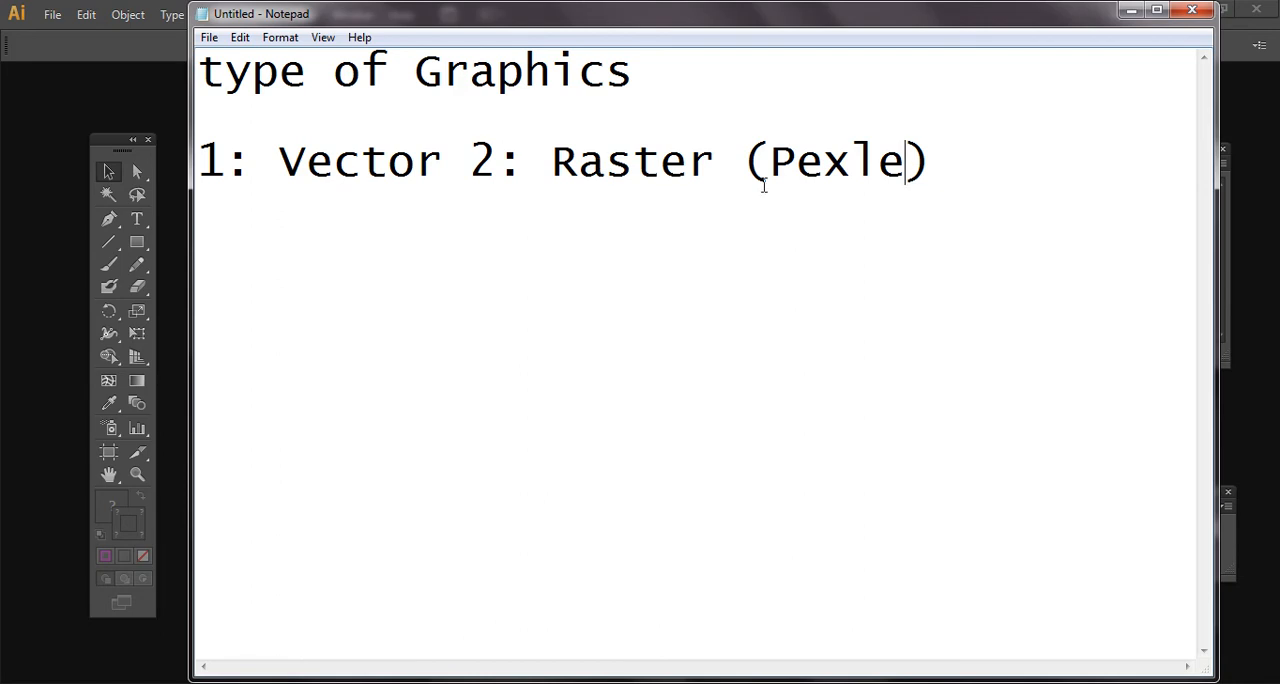
- Enlarge all the note text to font size 72
drag(906, 163, 932, 163)
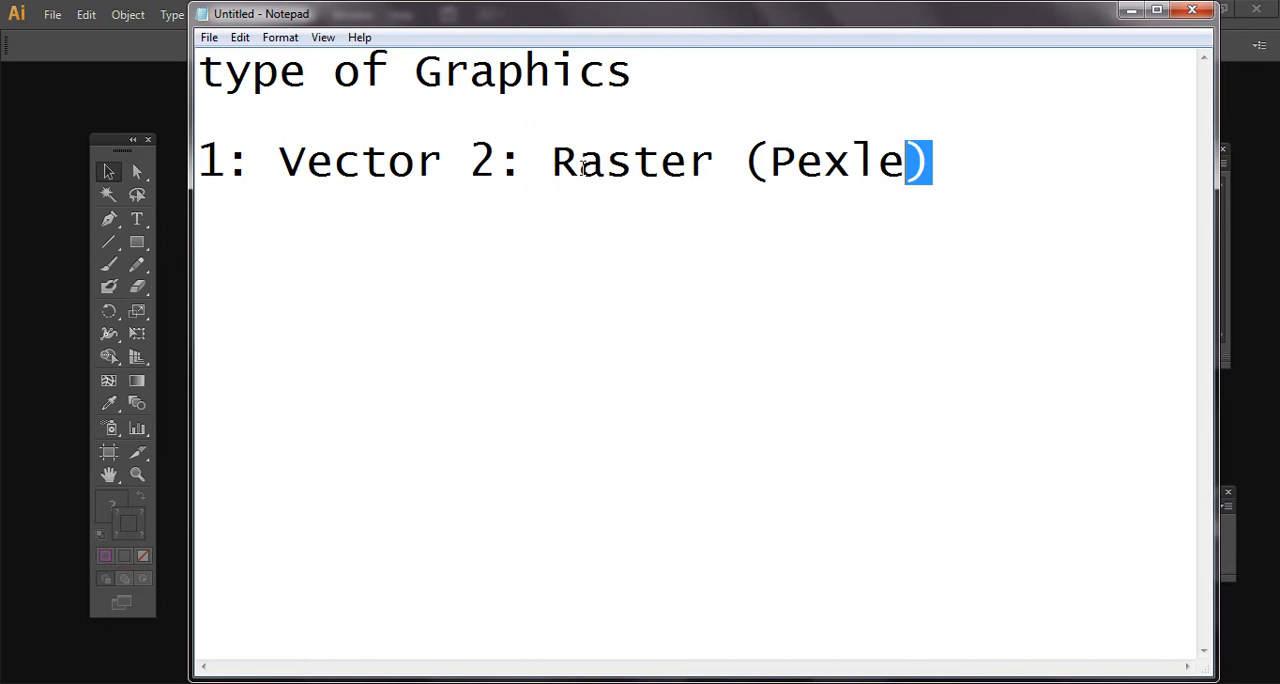
double_click(643, 166)
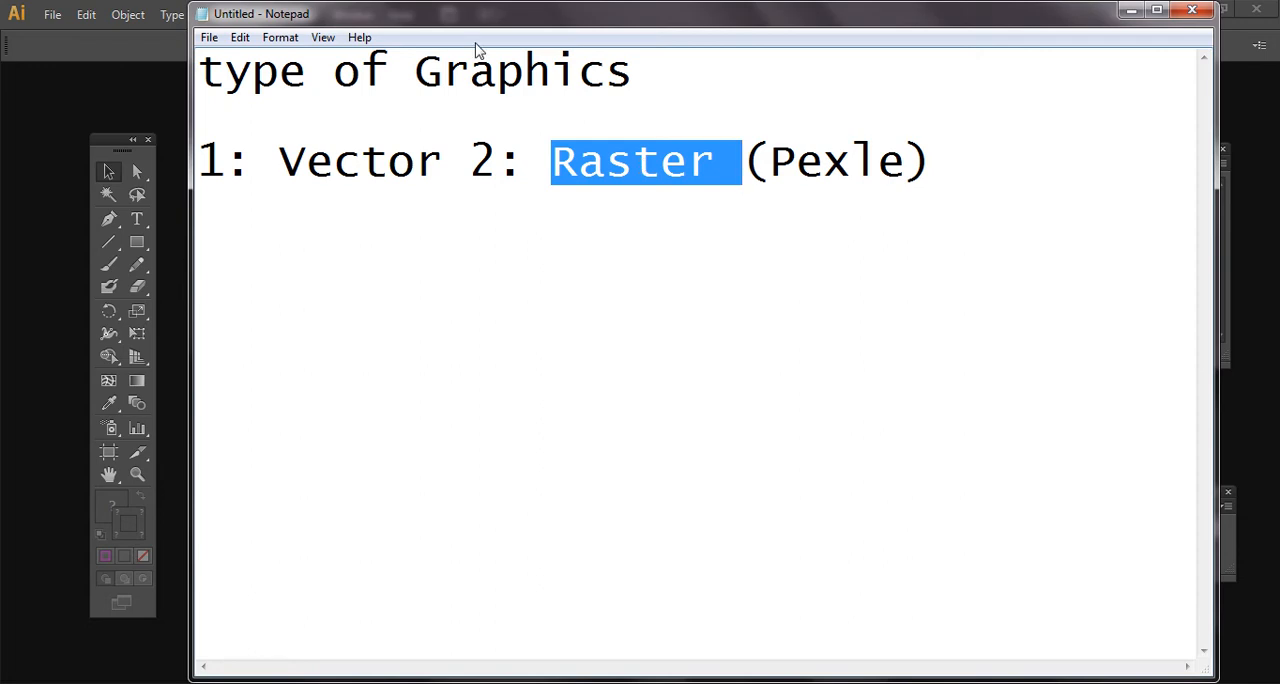
key(ctrl+a)
click(282, 37)
click(300, 79)
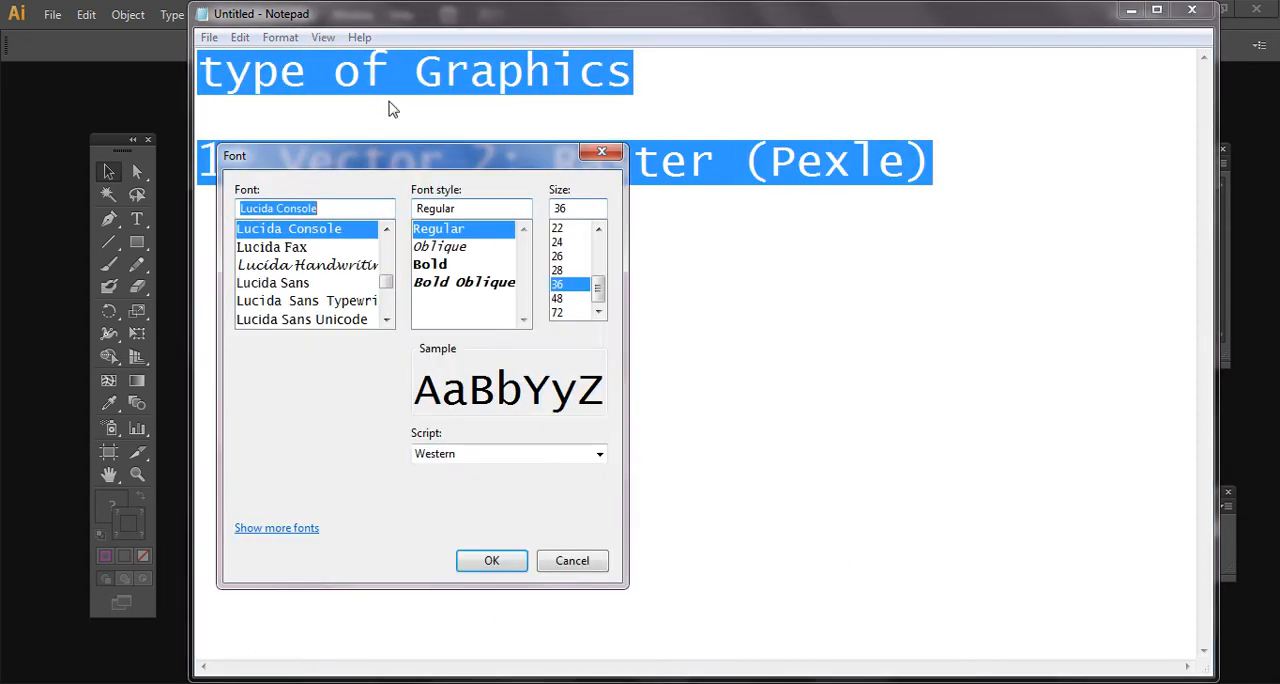
click(574, 313)
click(488, 561)
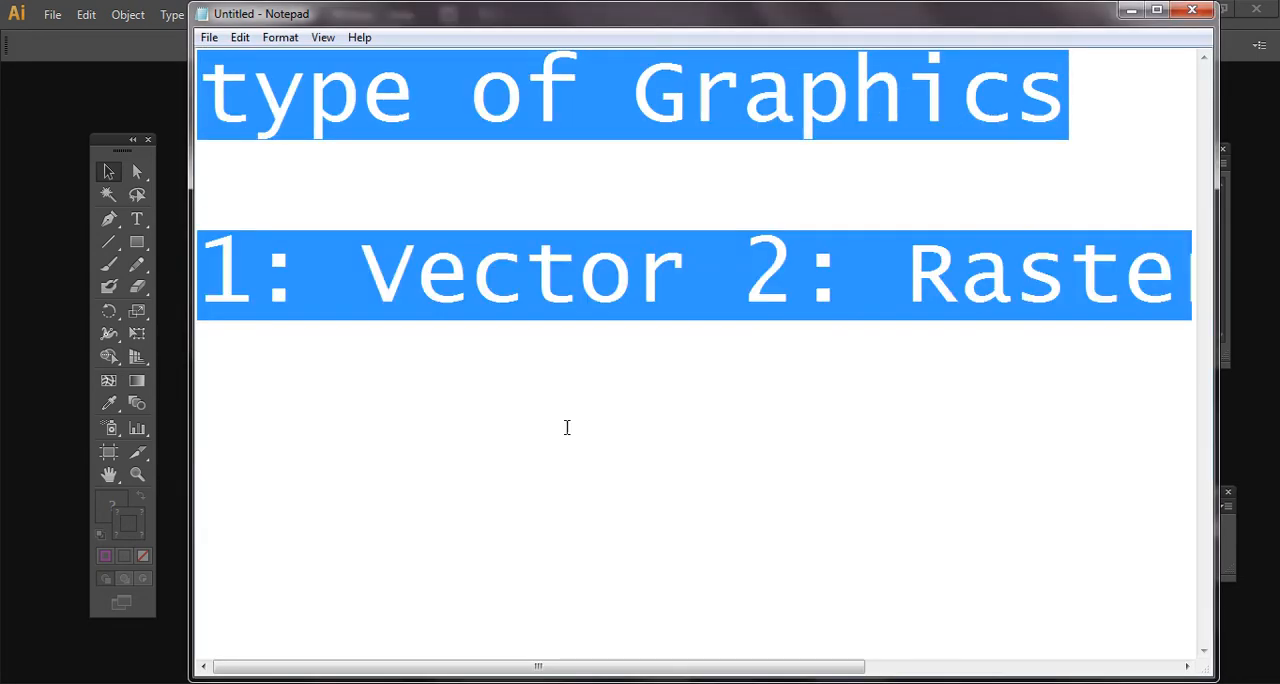
double_click(650, 292)
click(688, 290)
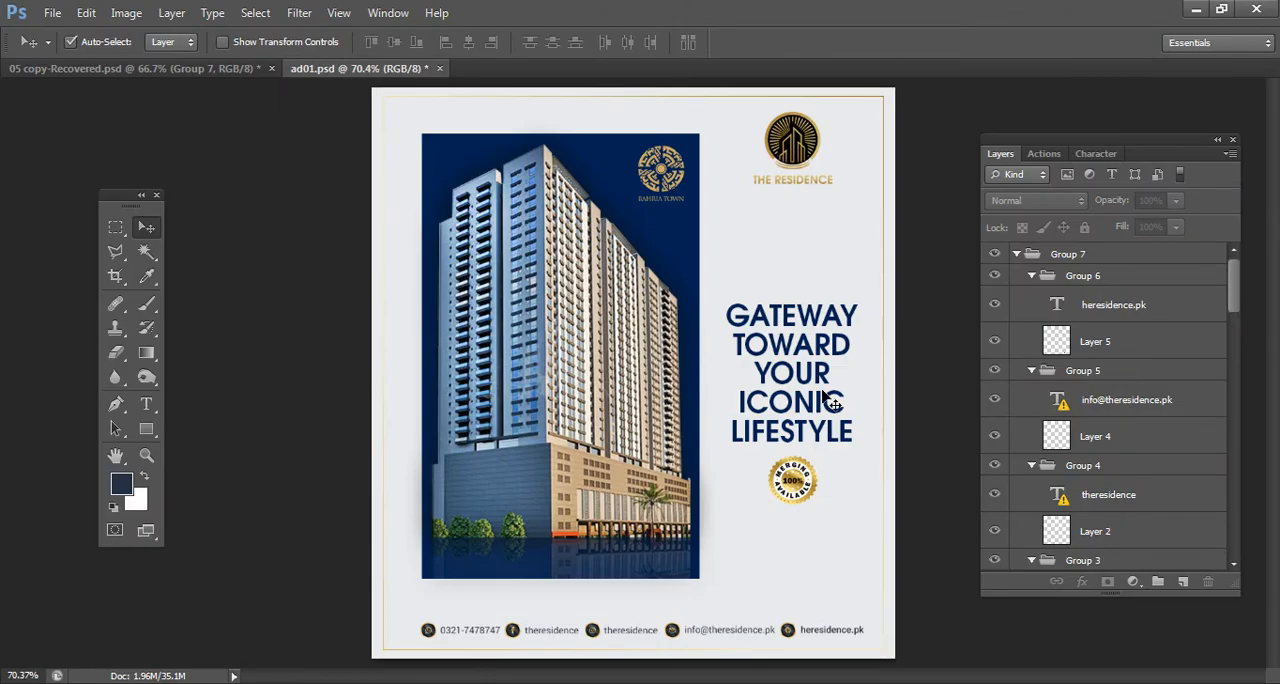
- Switch to Photoshop and examine the pixels of the building photo and headline in ad01.psd at 500% zoom
key(ctrl+plus)
key(ctrl+plus)
key(ctrl+plus)
key(ctrl+plus)
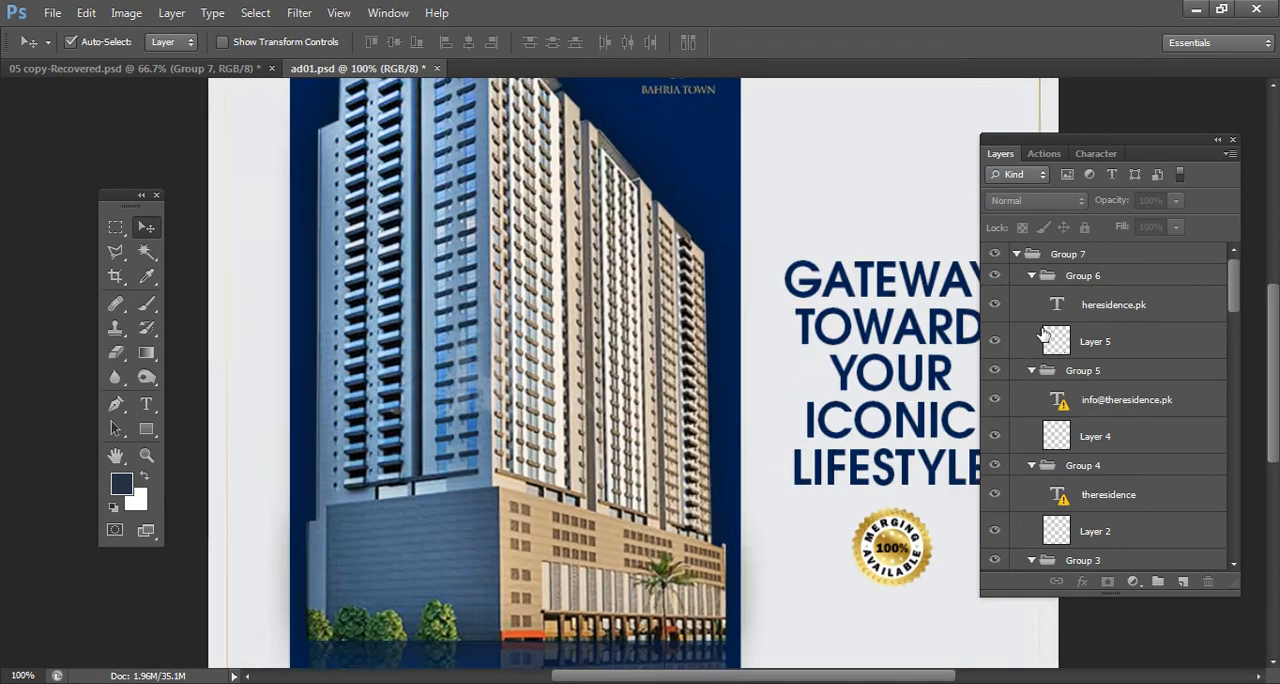
key(ctrl+plus)
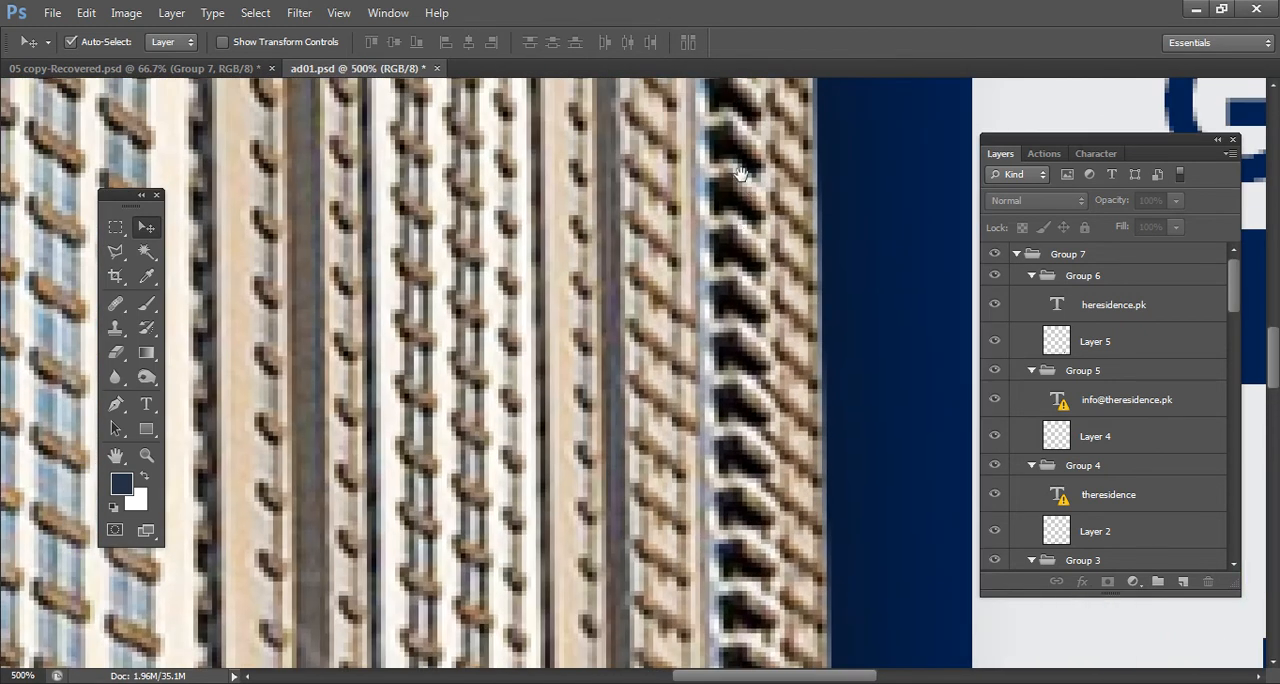
drag(743, 174, 517, 250)
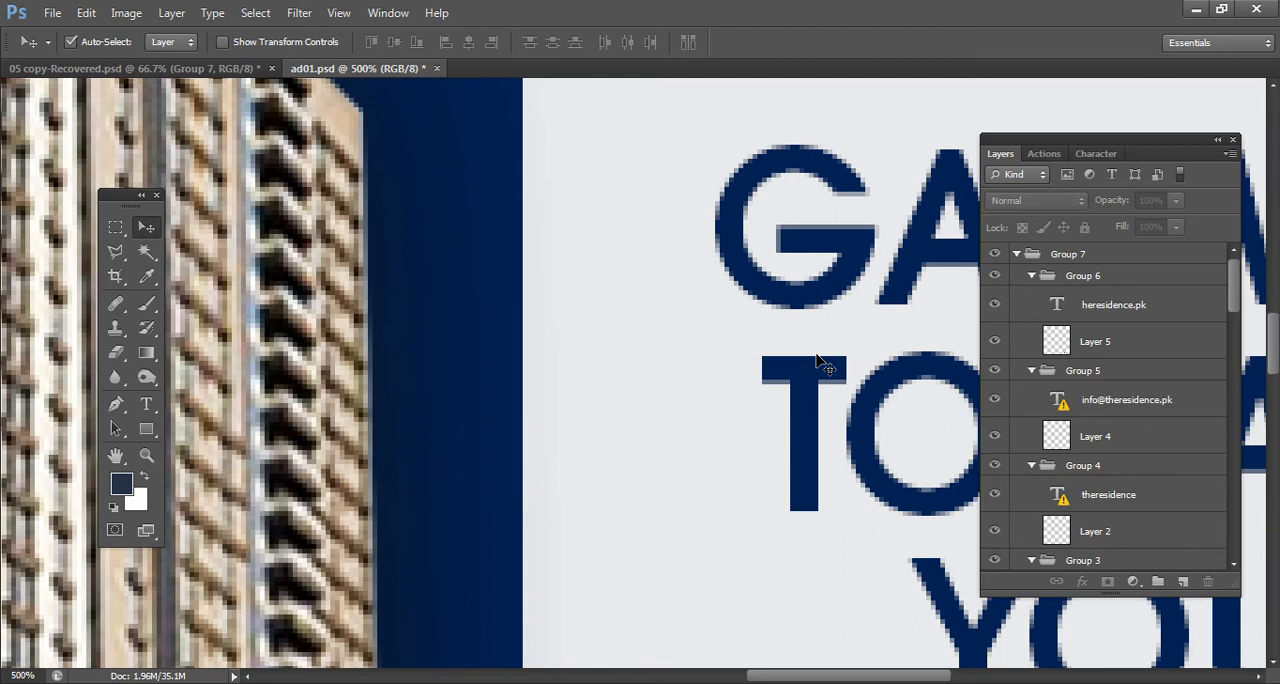
key(ctrl+0)
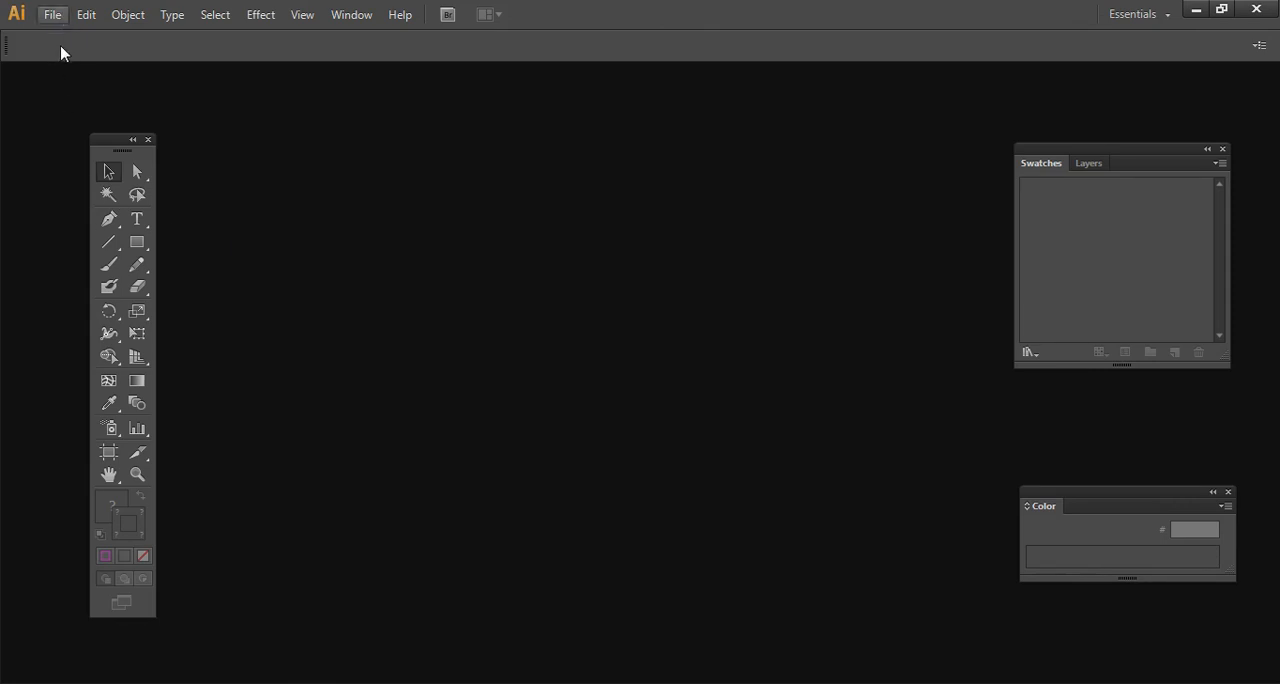
- Switch to Illustrator and create a new A4 portrait document, 8.27 × 11.69 in, with one artboard
click(54, 17)
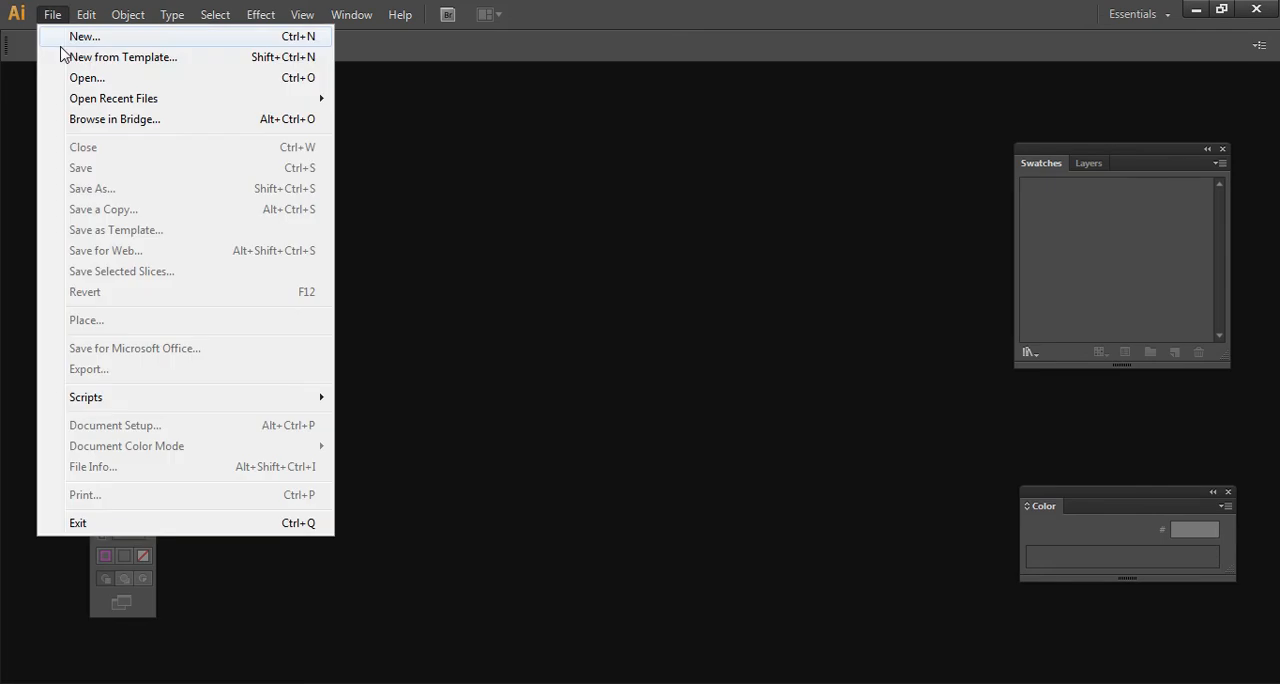
click(71, 43)
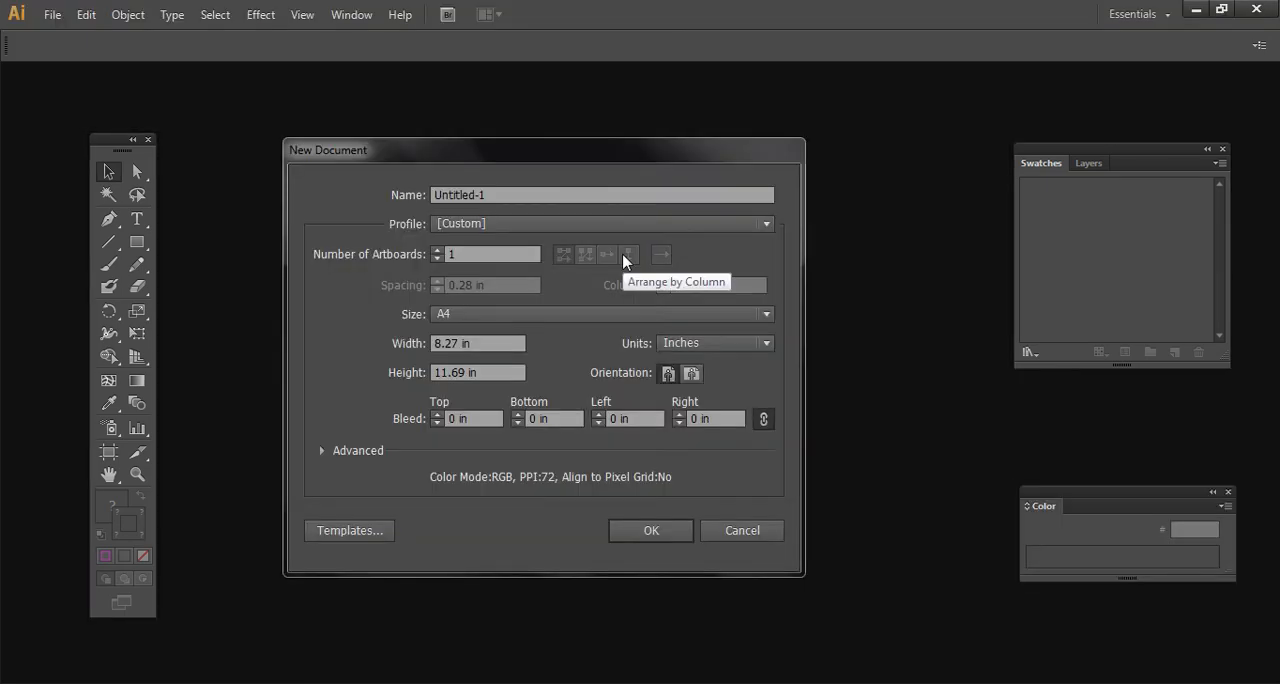
click(625, 530)
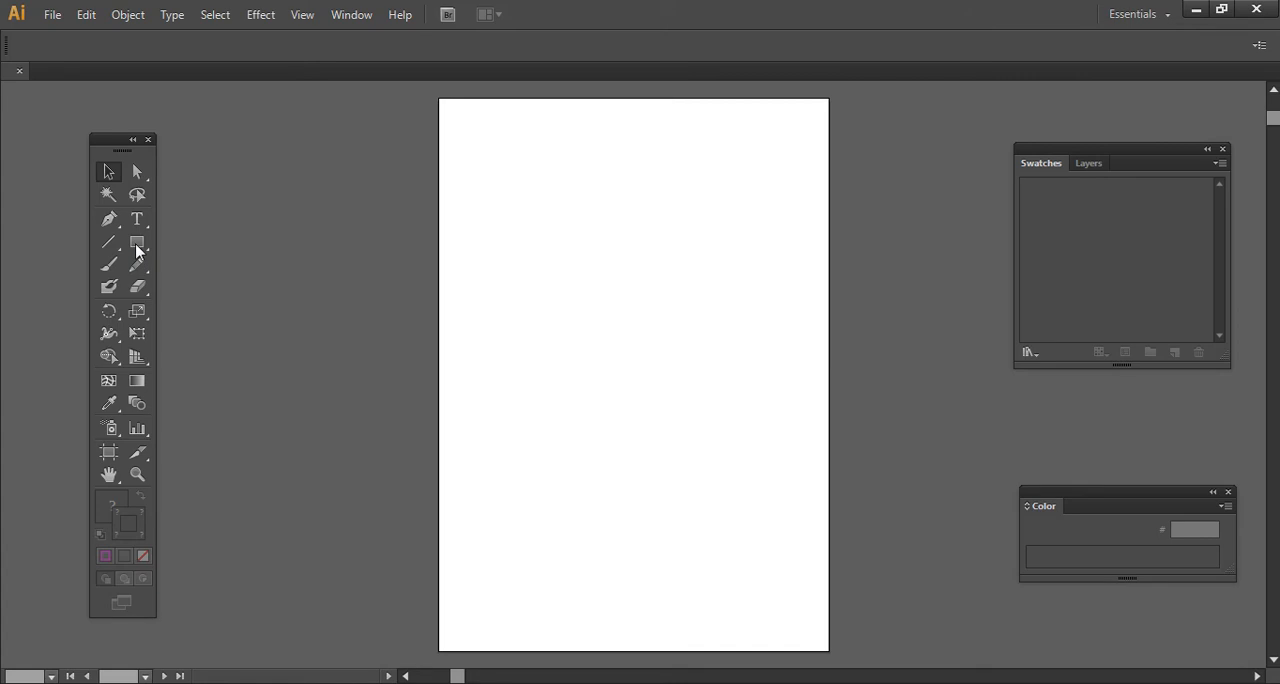
- Draw a circle in the upper half of the artboard with the Ellipse tool
drag(137, 251, 180, 285)
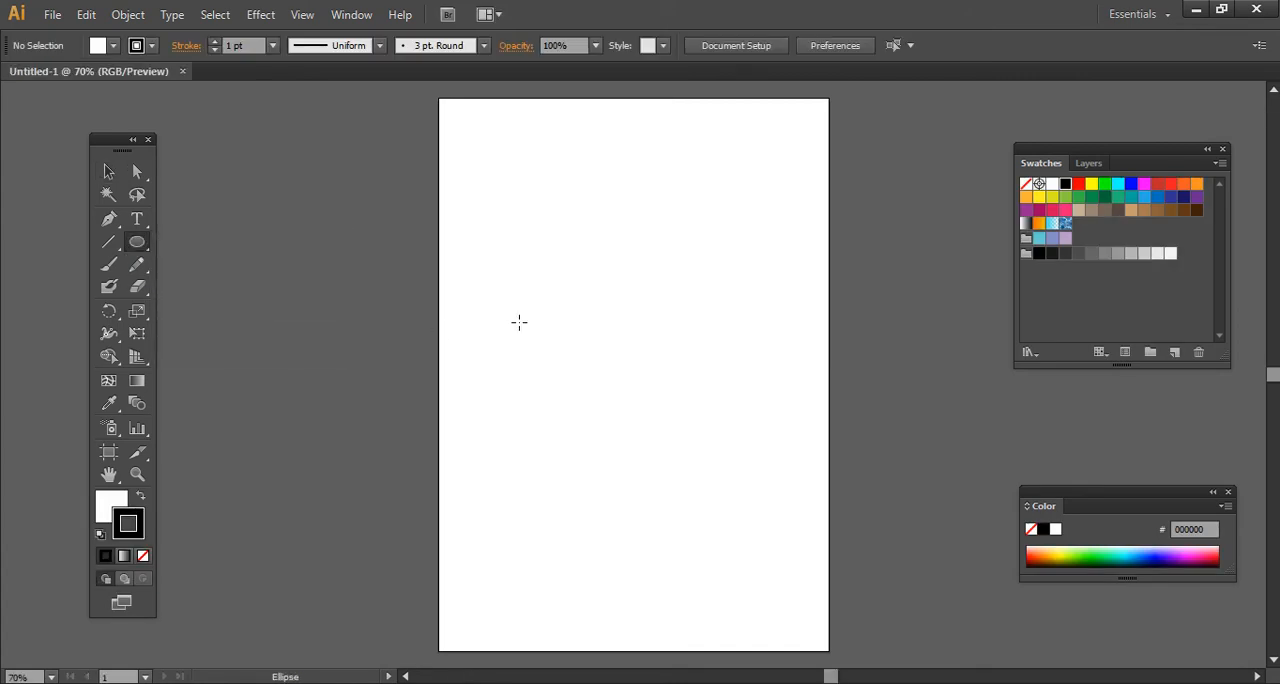
drag(529, 240, 681, 369)
- Examine the circle's outline at 600%, 3200% and 6400% zoom
click(51, 677)
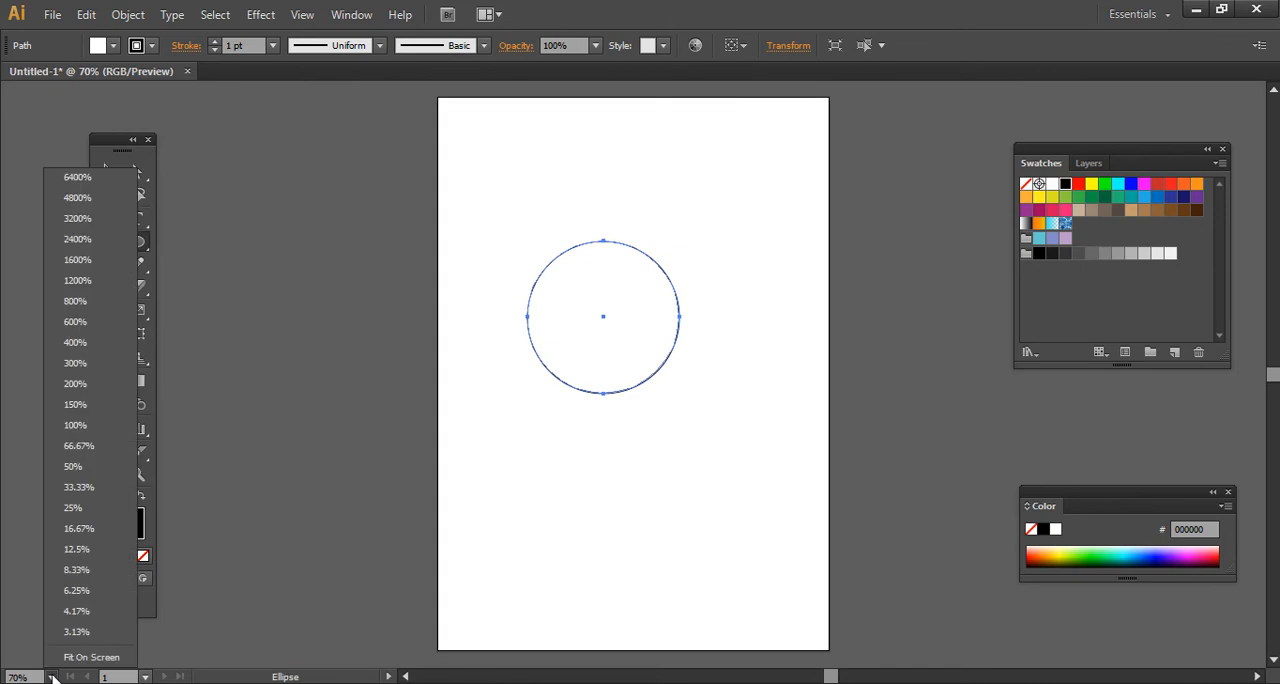
click(91, 321)
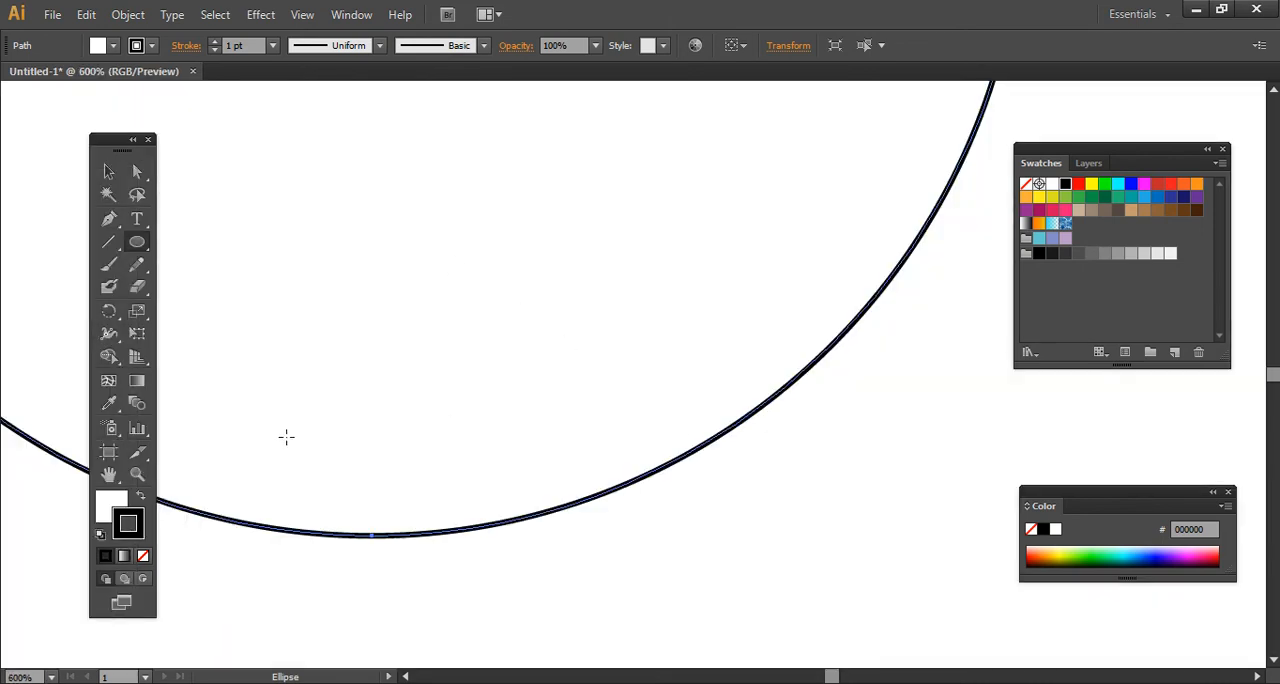
click(52, 677)
click(51, 677)
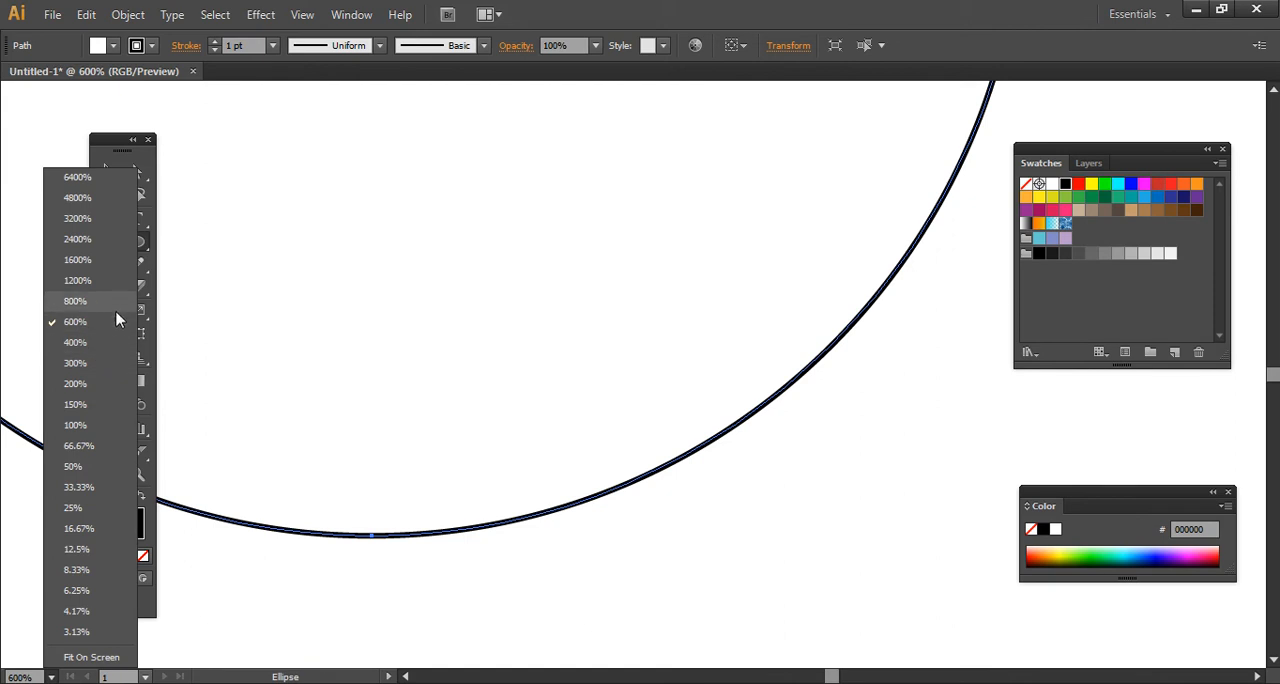
click(106, 219)
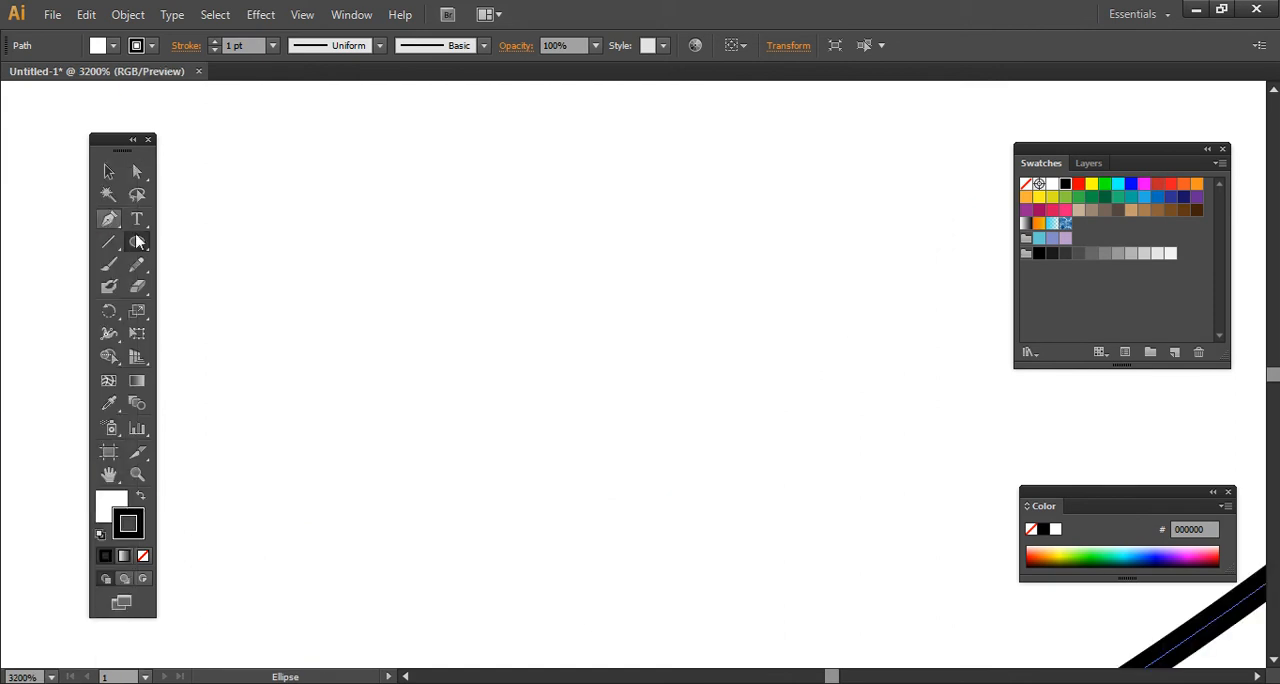
drag(654, 457, 425, 134)
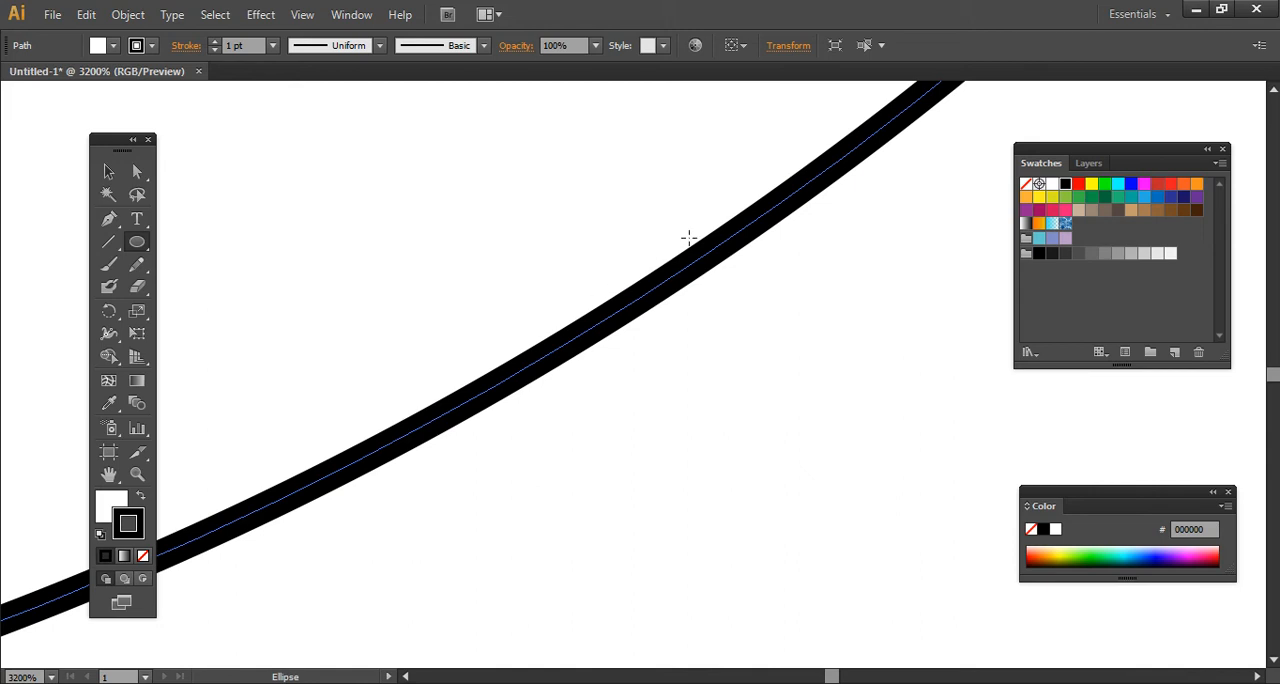
click(51, 678)
click(51, 678)
click(92, 182)
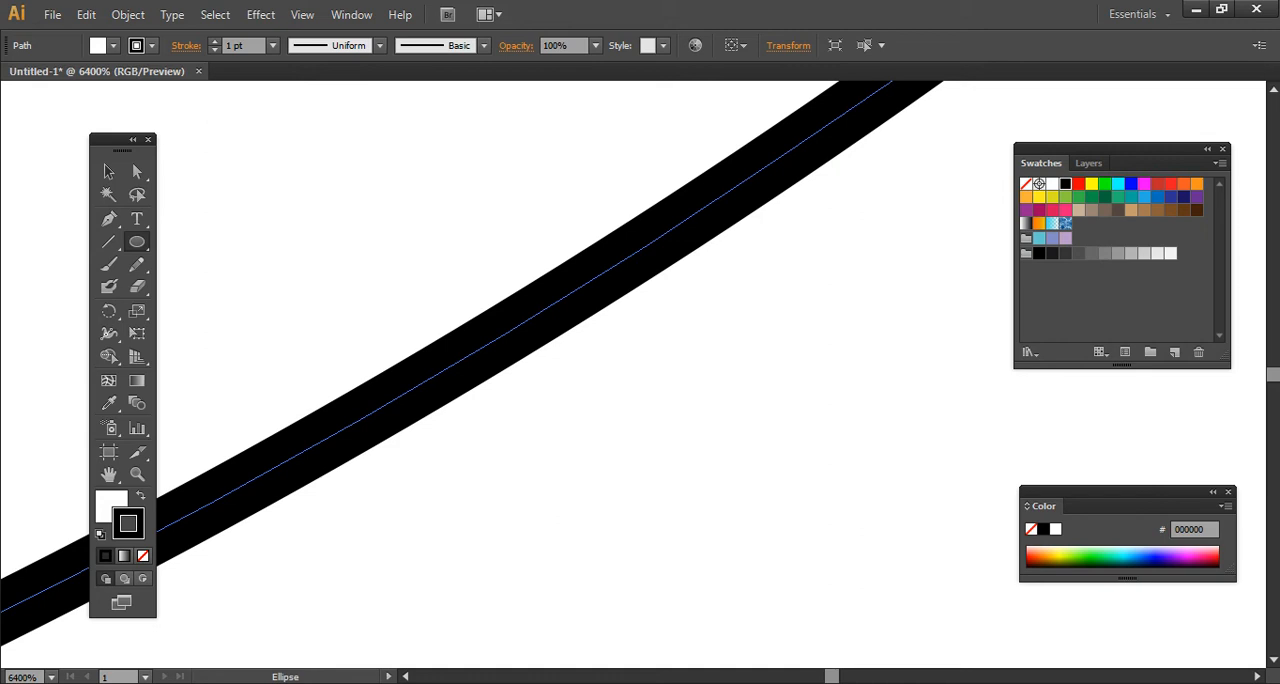
- View the circle at 100% and examine its edge again at 6400% with the Zoom tool
click(51, 678)
click(52, 678)
click(52, 678)
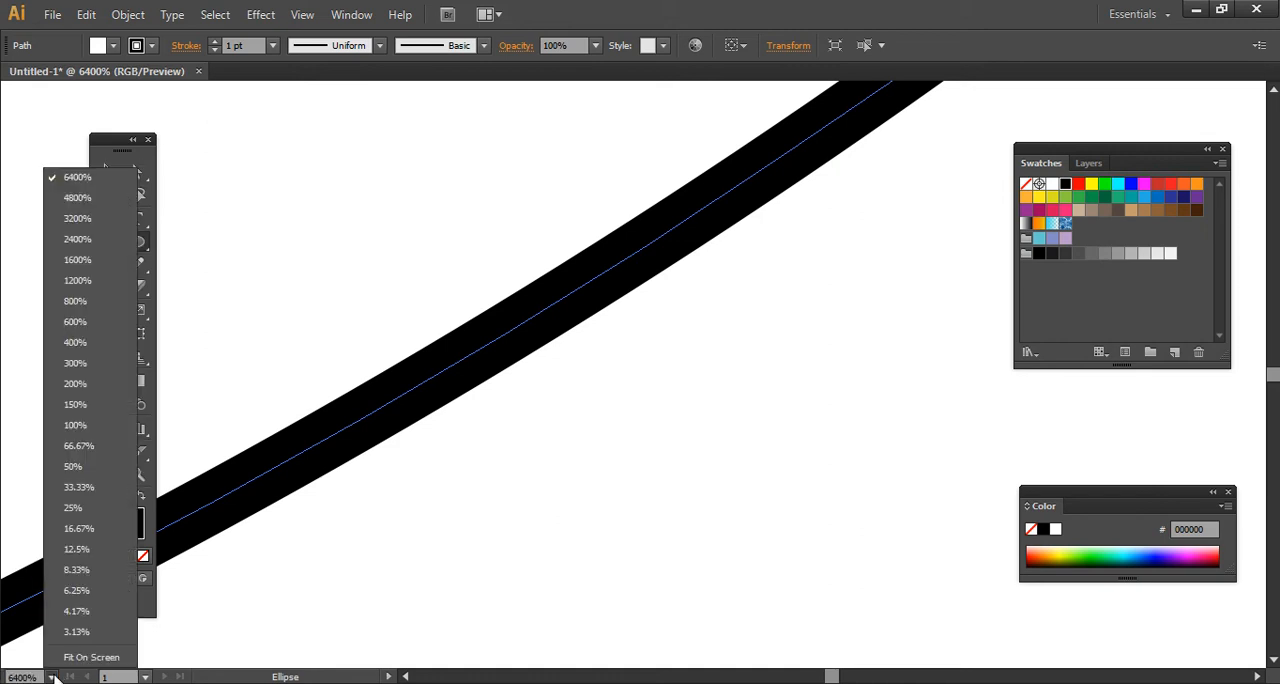
double_click(848, 5)
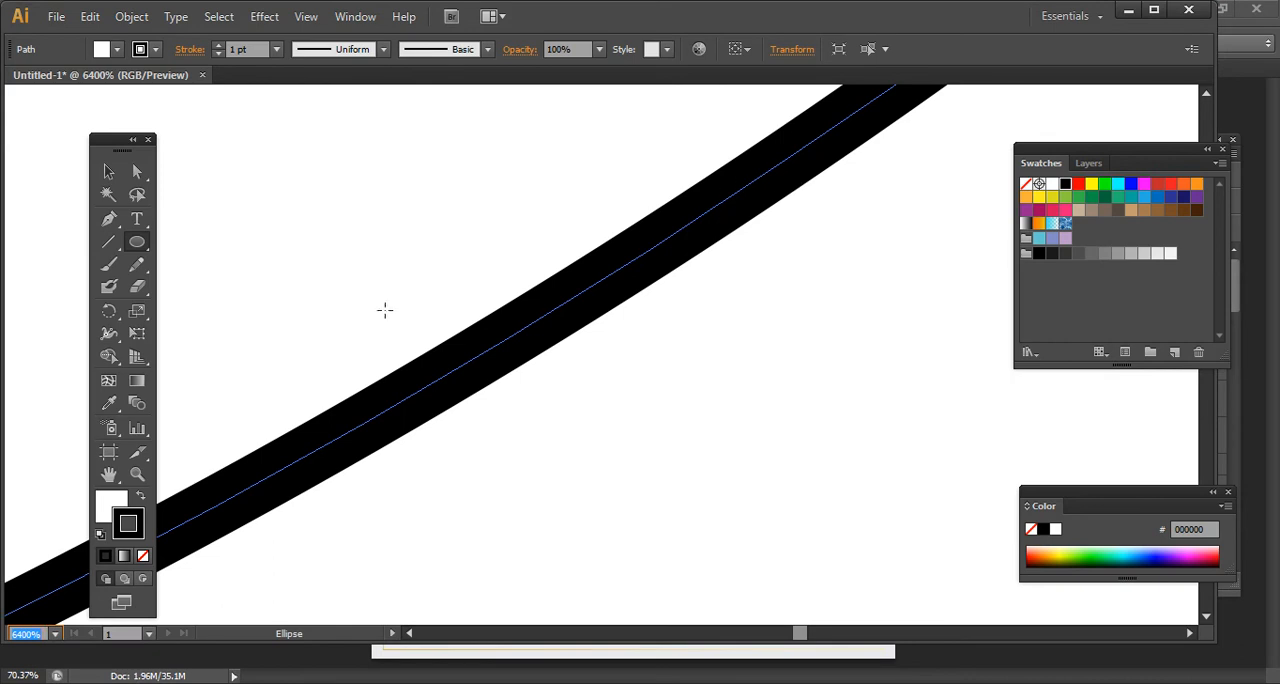
click(137, 475)
key(ctrl+0)
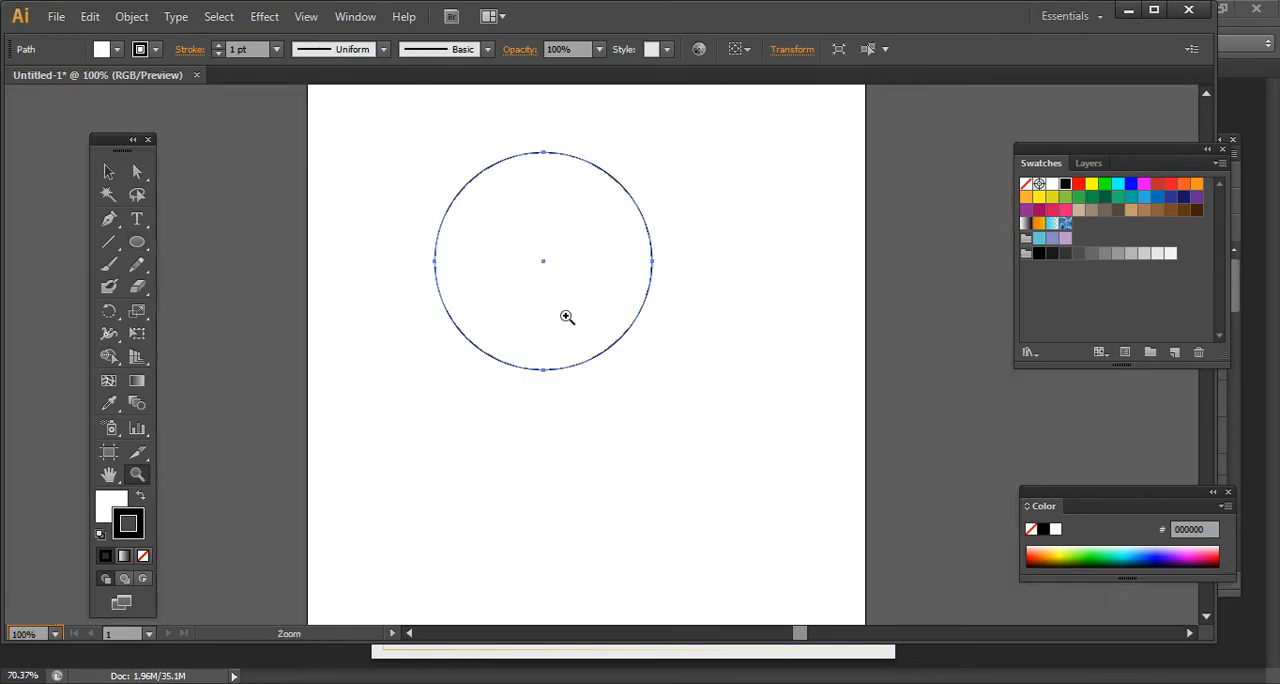
drag(559, 306, 689, 411)
scroll(391, 234, up, 2)
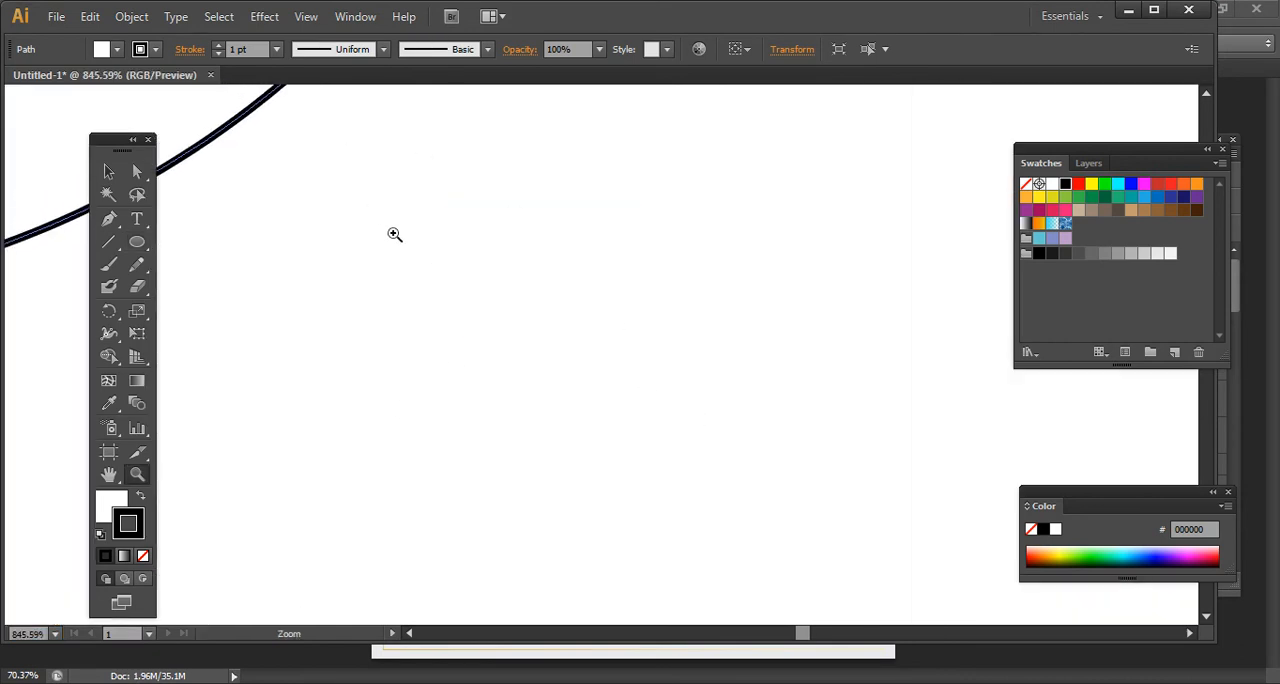
drag(187, 111, 331, 227)
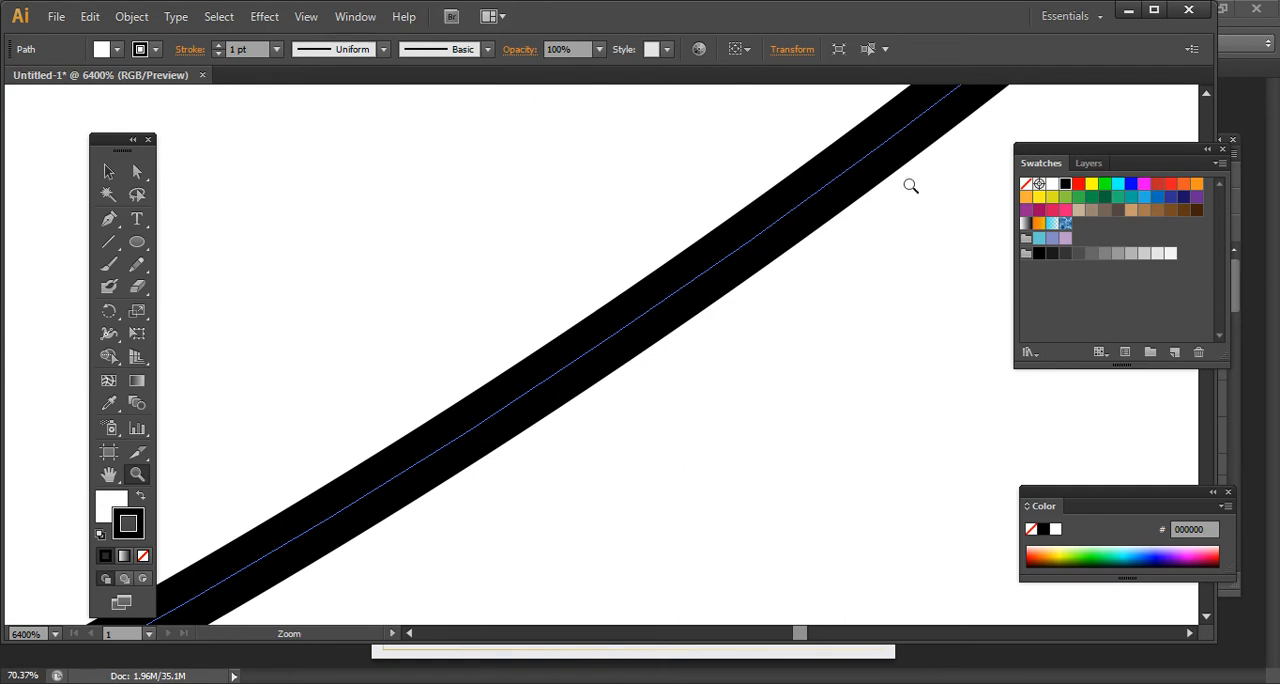
click(1154, 9)
click(1150, 14)
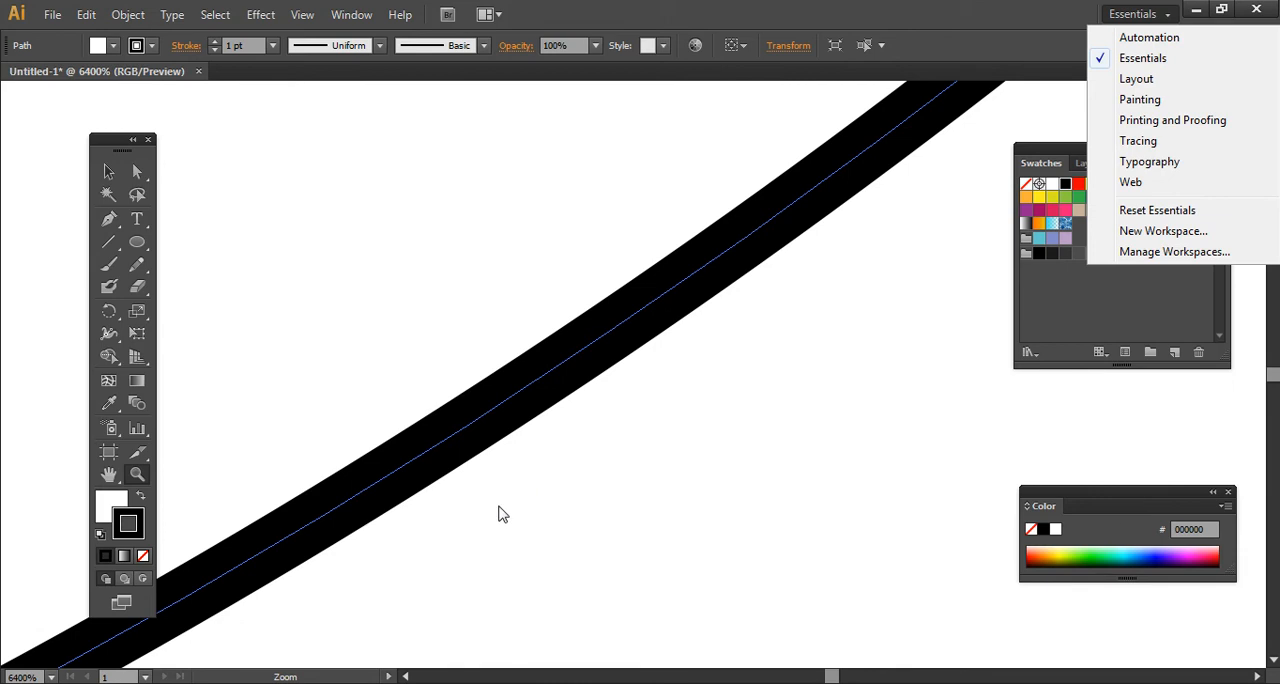
click(790, 212)
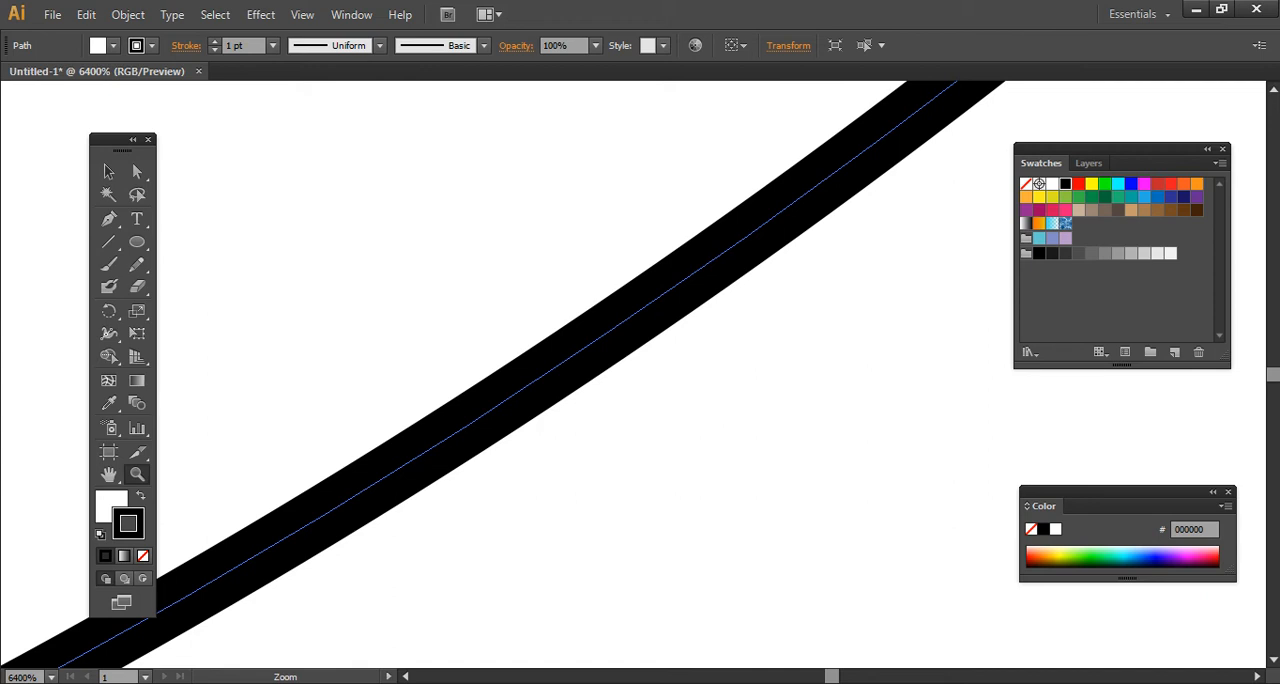
- Switch to the Notepad notes and reduce the font size of all the text
key(alt+Tab)
key(Home)
key(Up)
text(a)
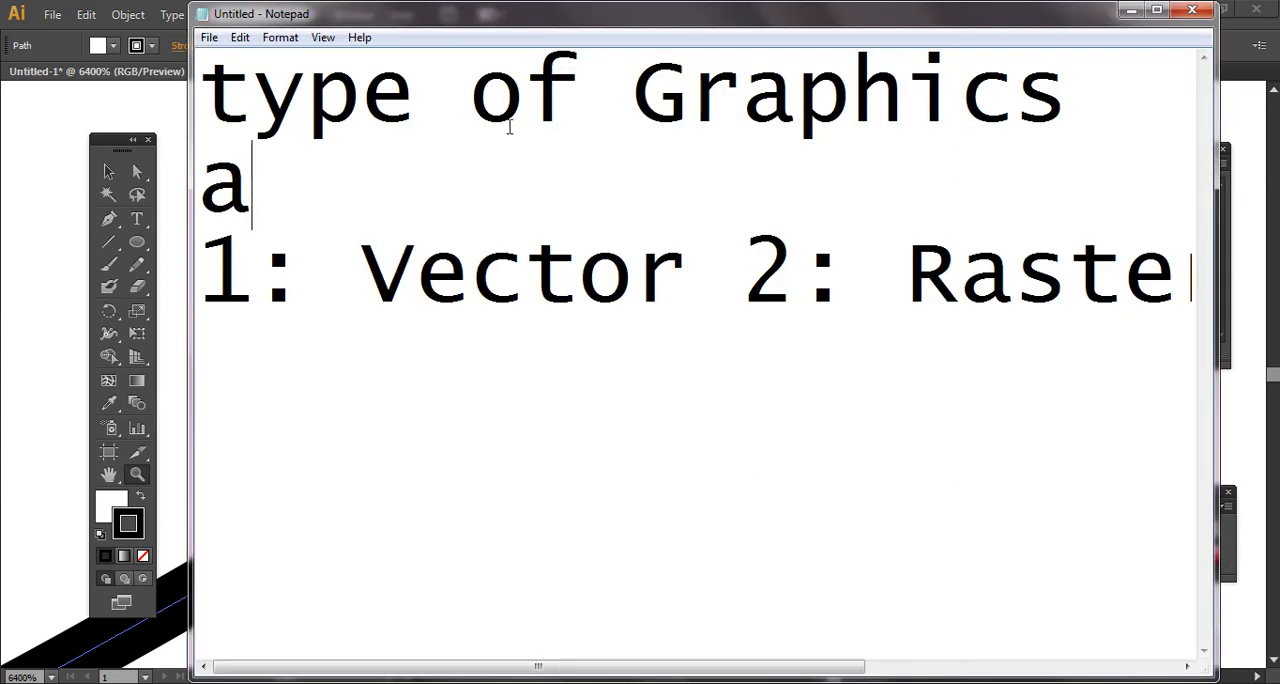
text(\)
key(BackSpace)
key(BackSpace)
key(ctrl+a)
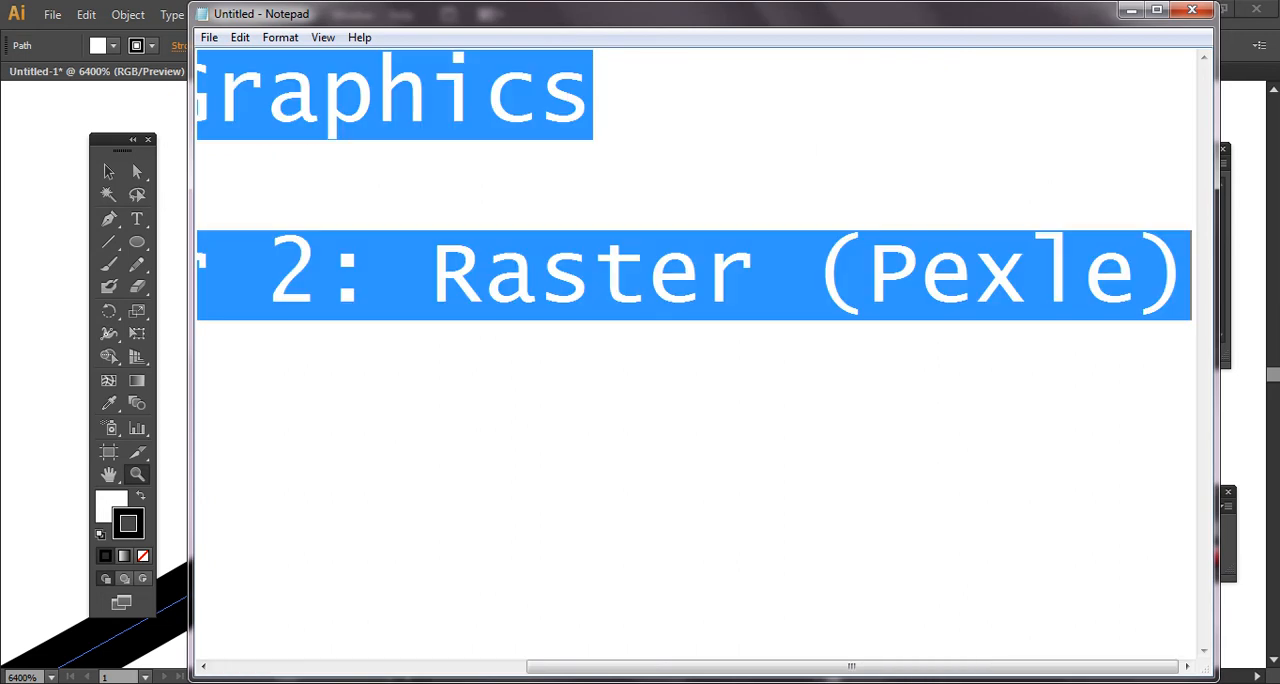
click(280, 37)
click(318, 80)
click(562, 285)
click(509, 558)
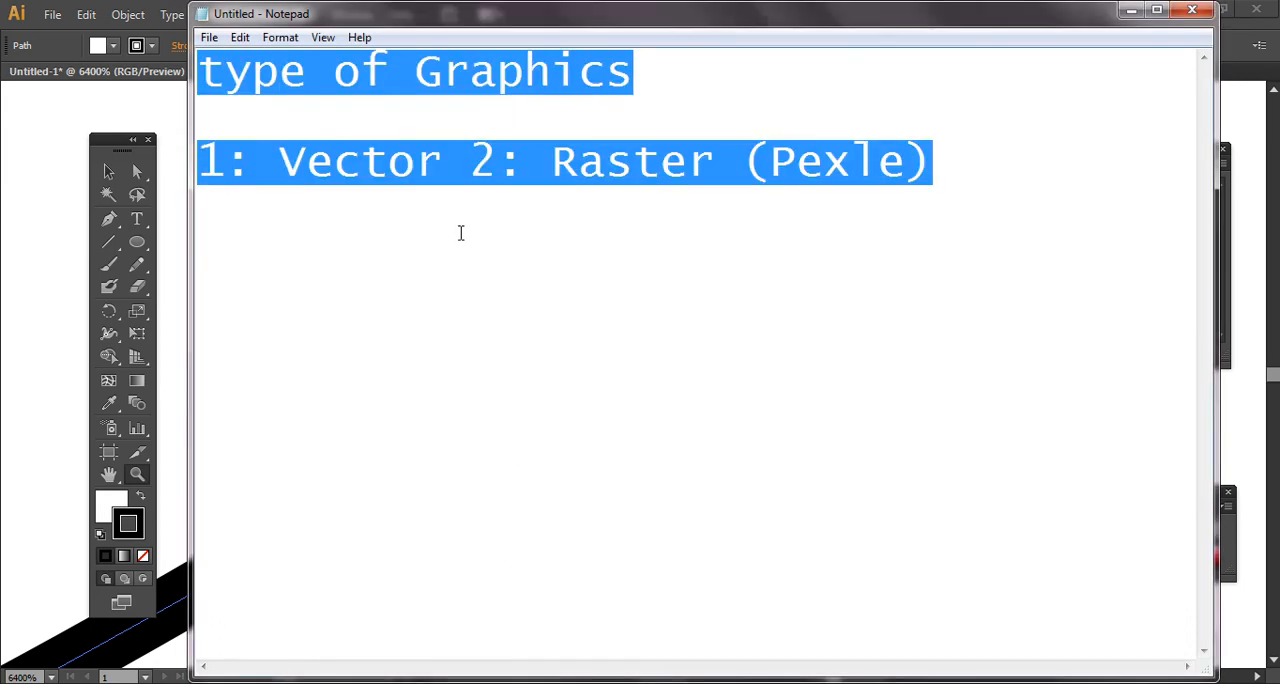
- Add "(lineart)" after Vector and change the note after Raster to "(Pexle art)"
click(424, 174)
click(441, 174)
text(())
key(Left)
text(lineart)
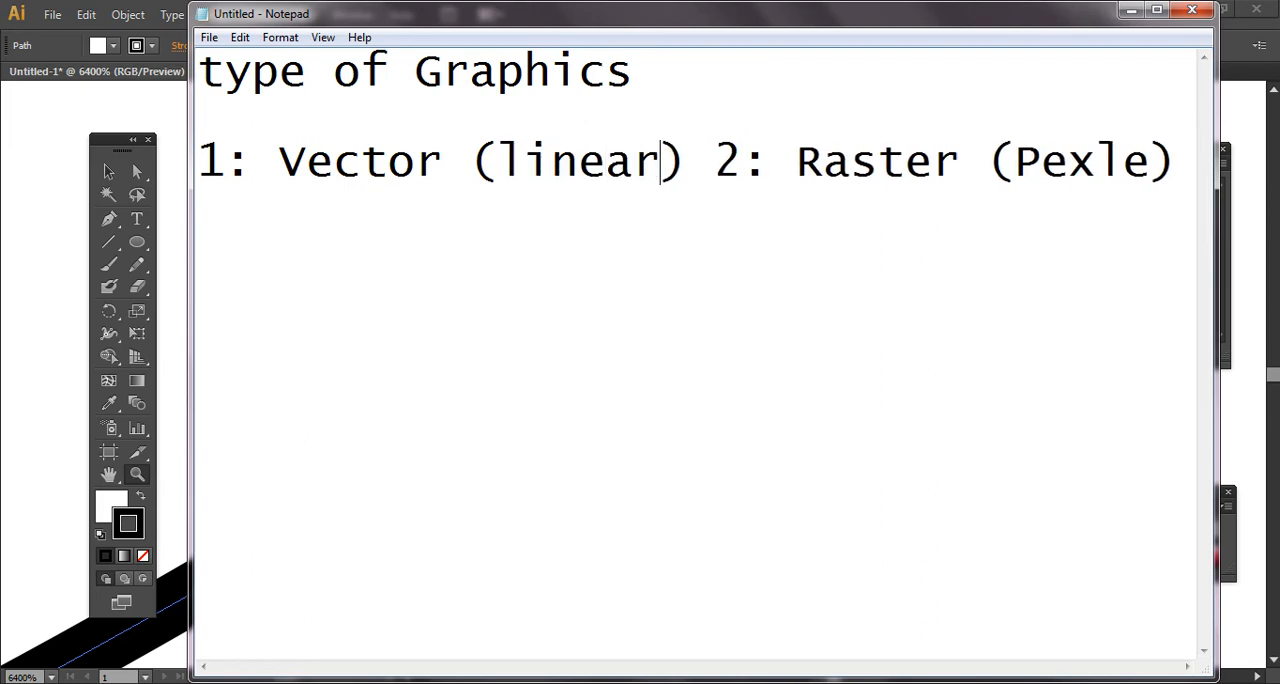
key(Right)
key(Right)
key(Right)
key(Right)
key(Right)
key(Right)
key(Right)
key(Right)
key(Right)
key(Right)
key(Right)
key(Right)
key(Right)
key(Right)
key(Right)
key(Right)
key(Right)
key(Right)
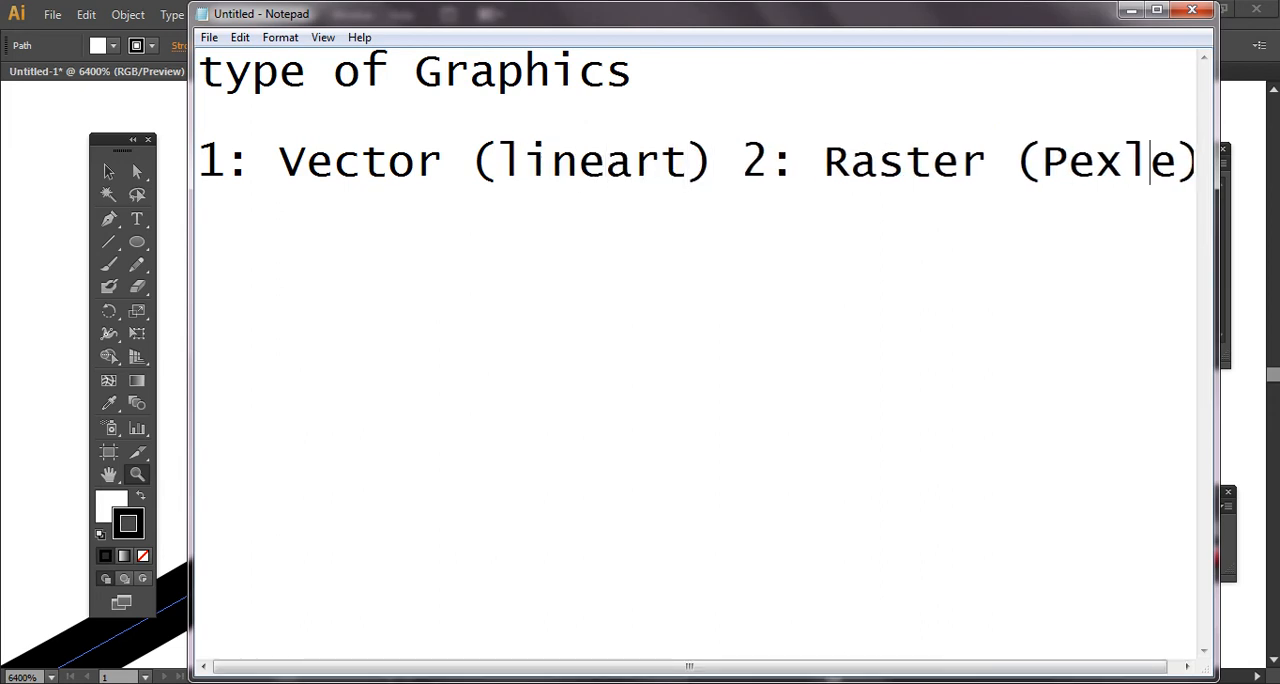
key(Left)
text(art)
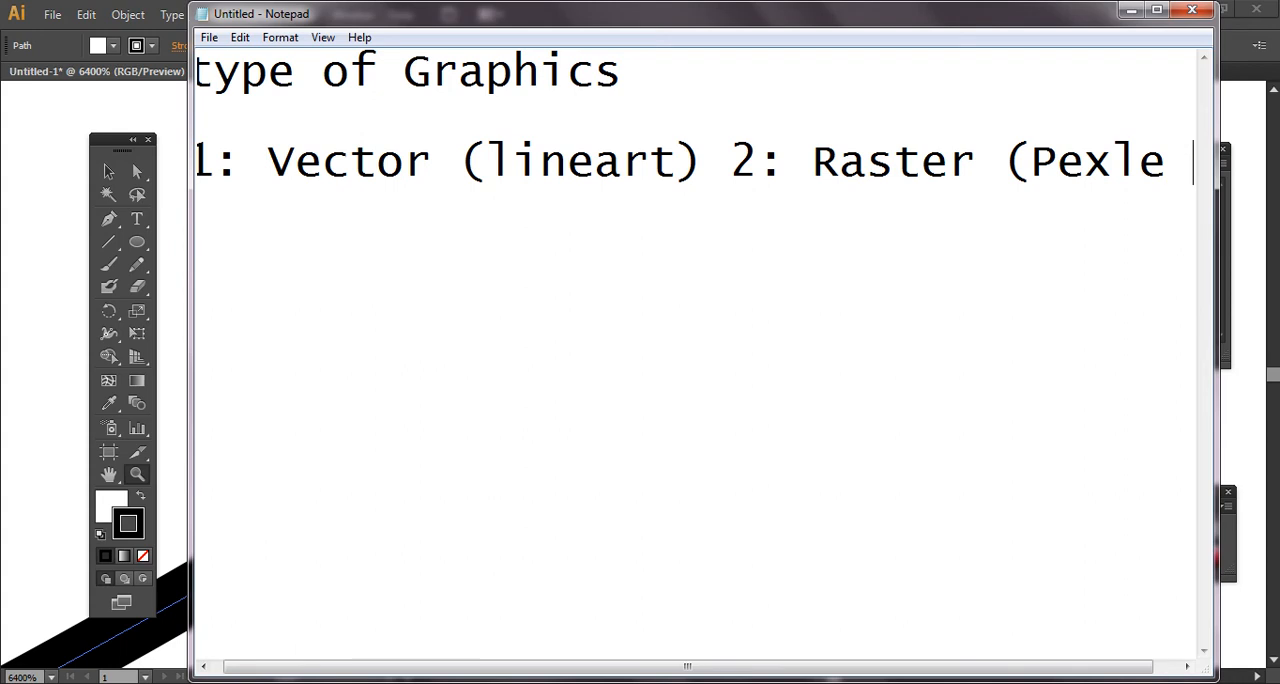
- Reduce the note font size further so the whole Vector and Raster line fits in the window
key(ctrl+a)
click(322, 70)
click(285, 38)
click(318, 80)
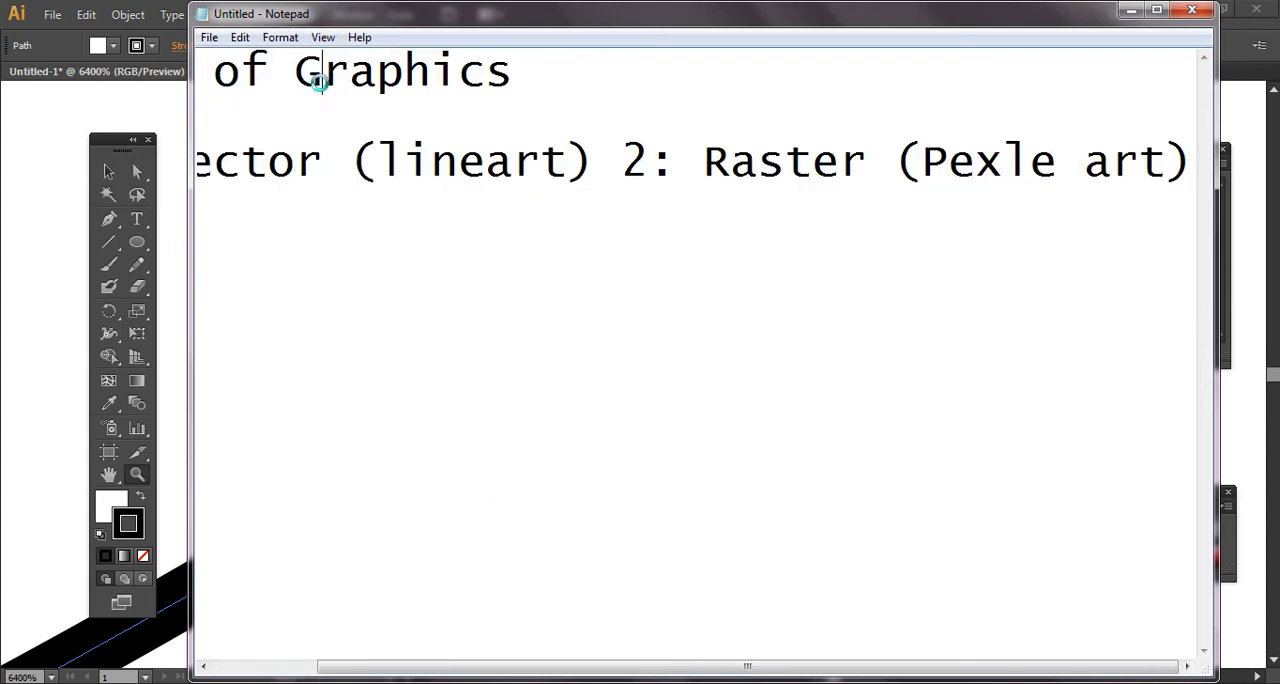
click(557, 270)
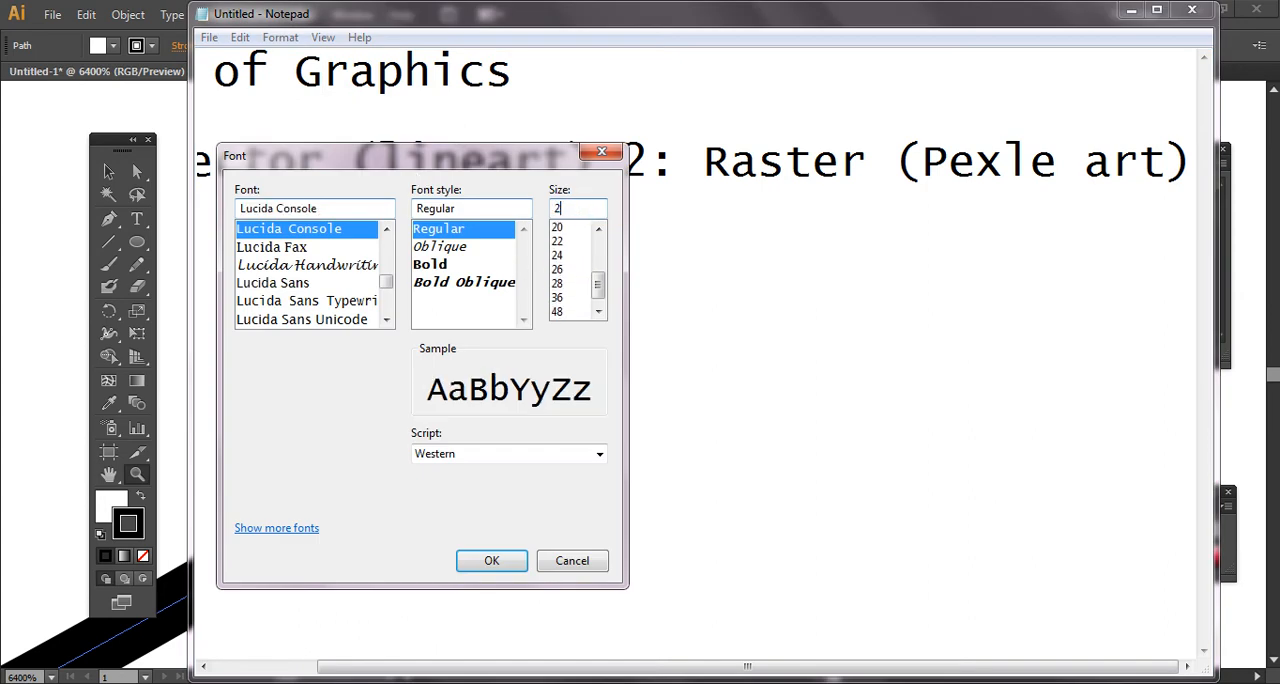
key(Return)
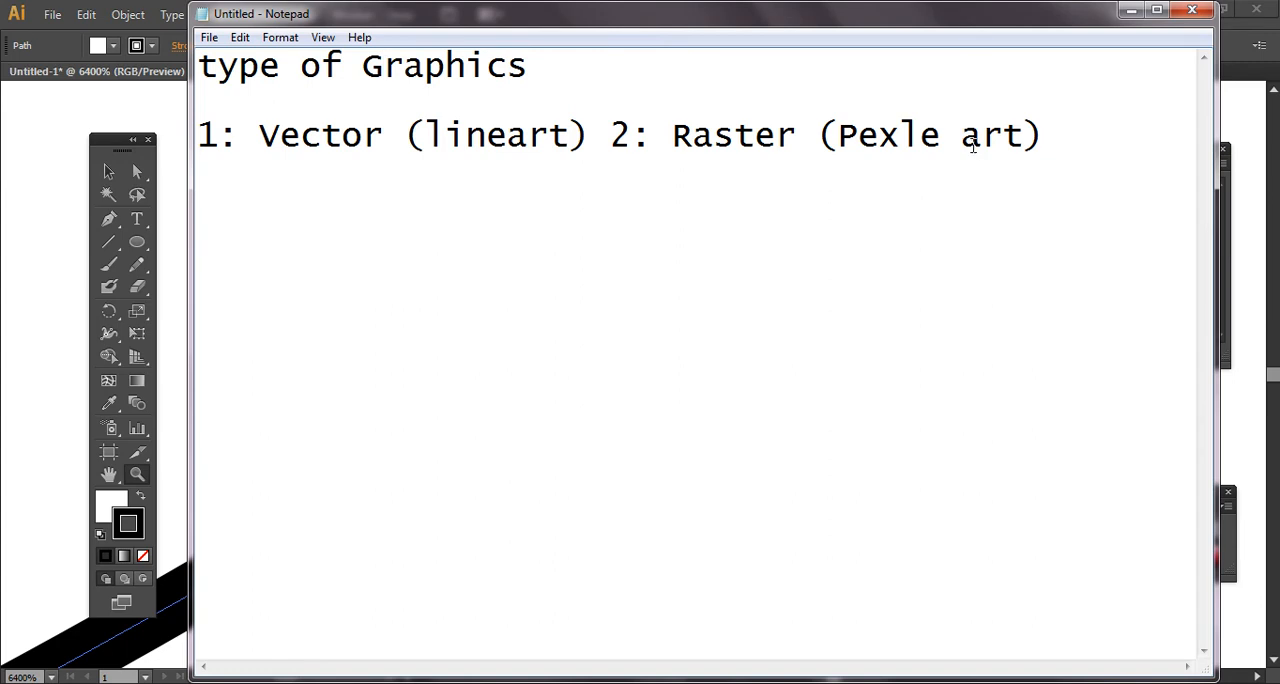
- Switch to Illustrator and start a new document named "1st class" with the Basic RGB profile
click(52, 14)
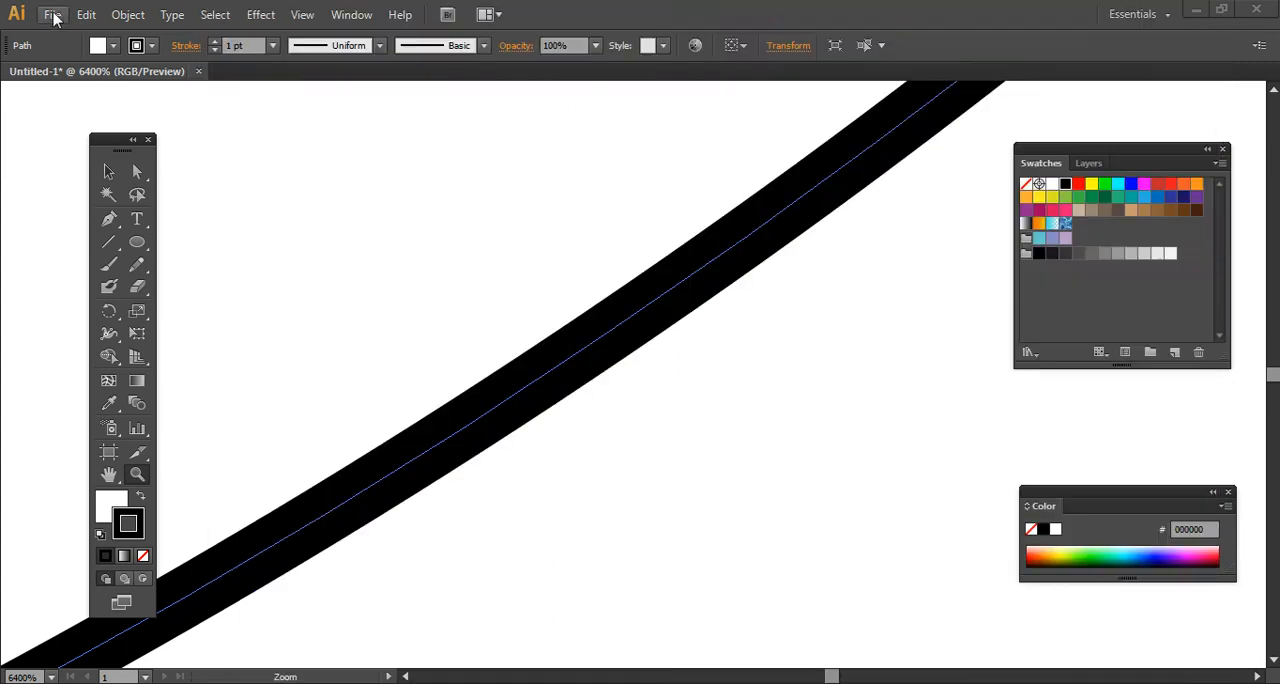
click(52, 14)
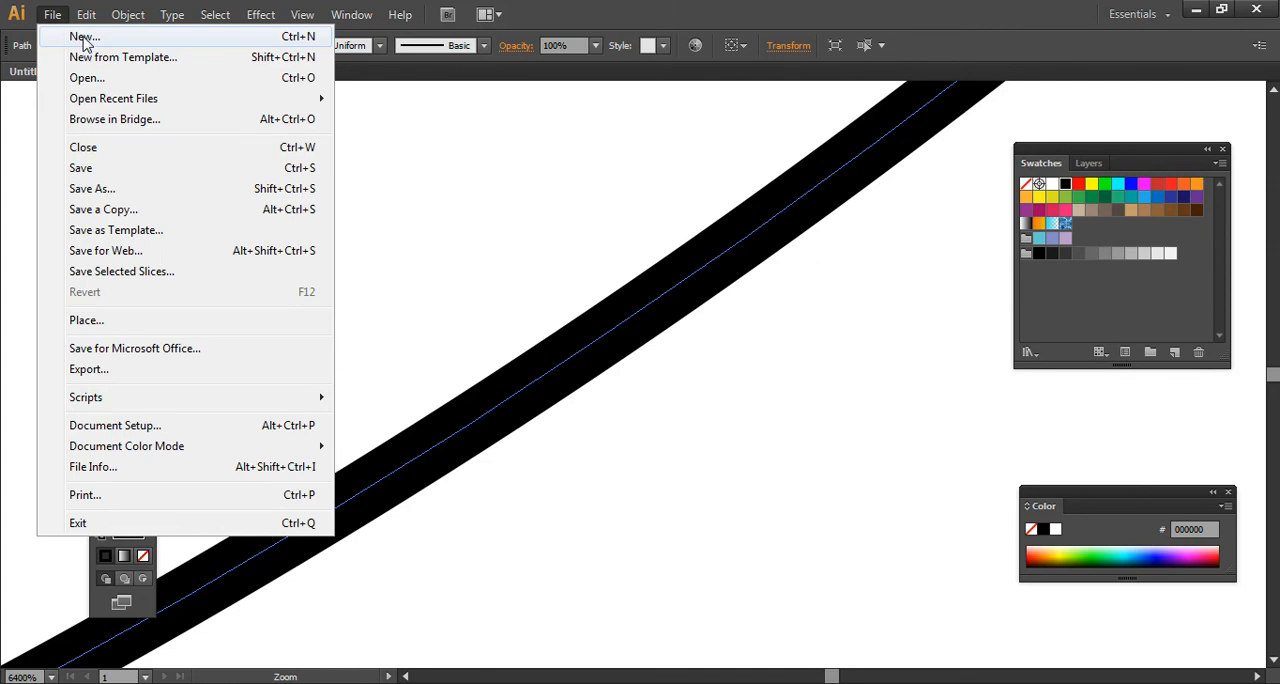
click(85, 37)
drag(537, 151, 704, 171)
text(1s)
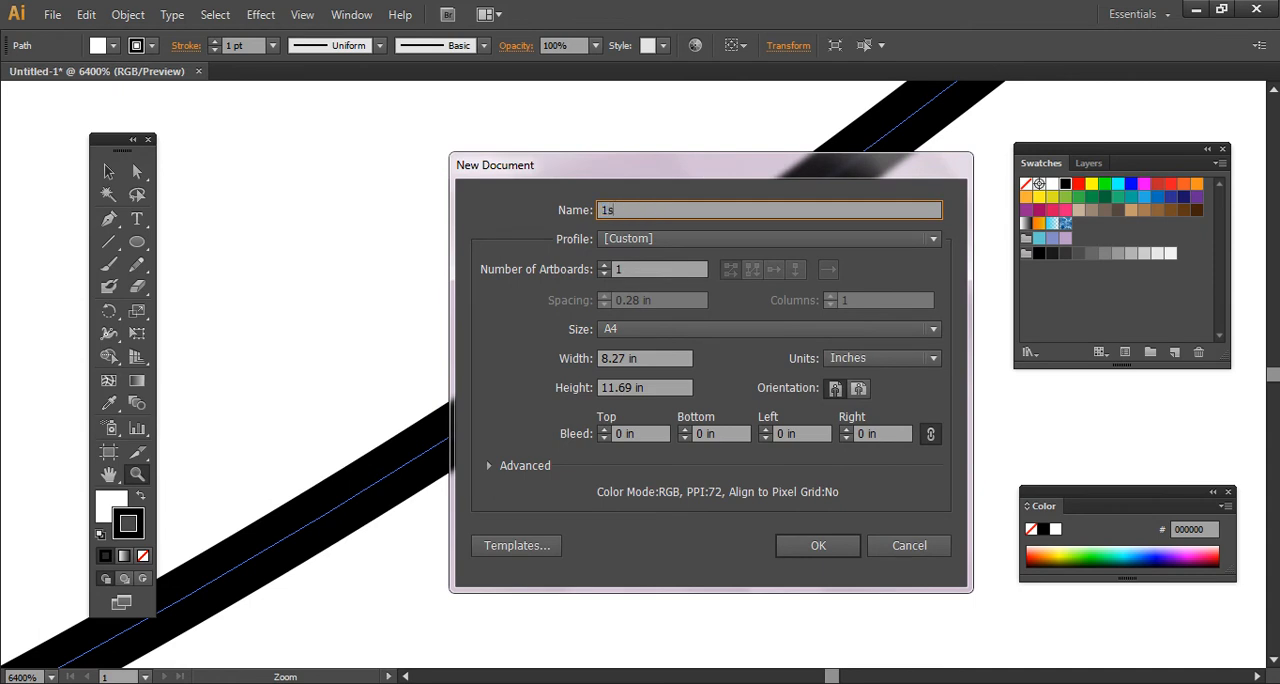
text(t class)
click(672, 241)
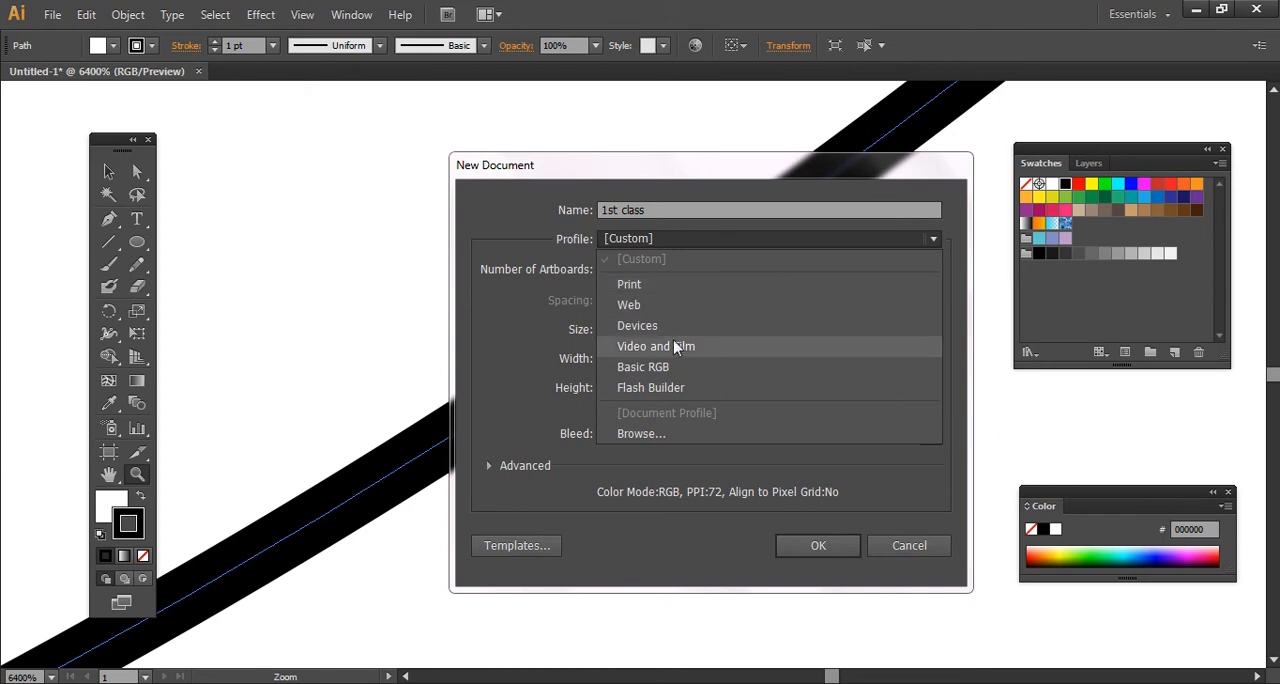
click(670, 366)
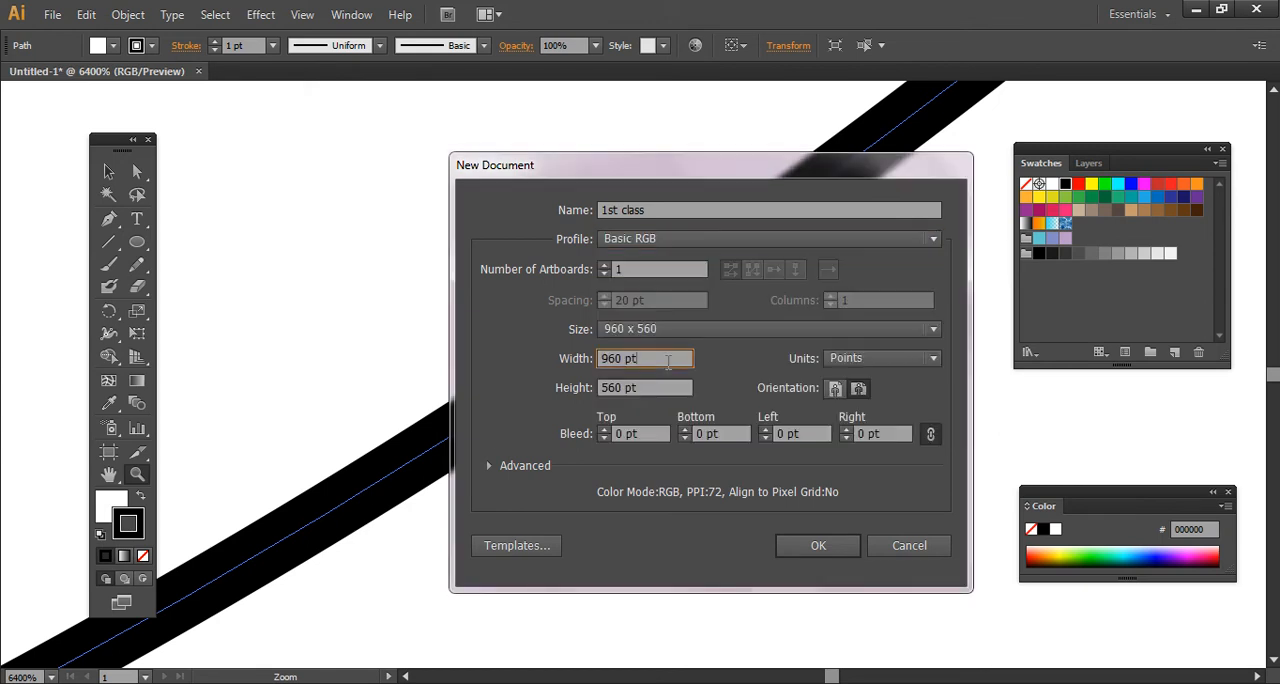
- Keep one artboard and set the new document's size to A4 and its units to inches
click(628, 272)
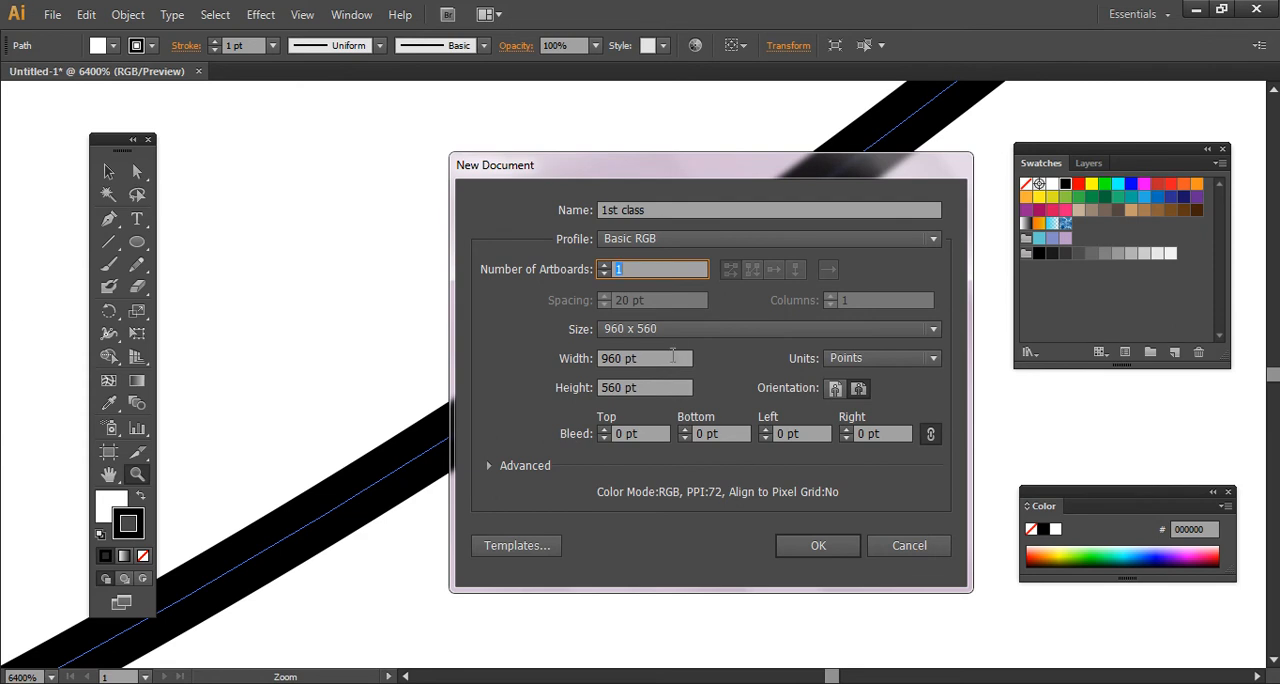
click(671, 336)
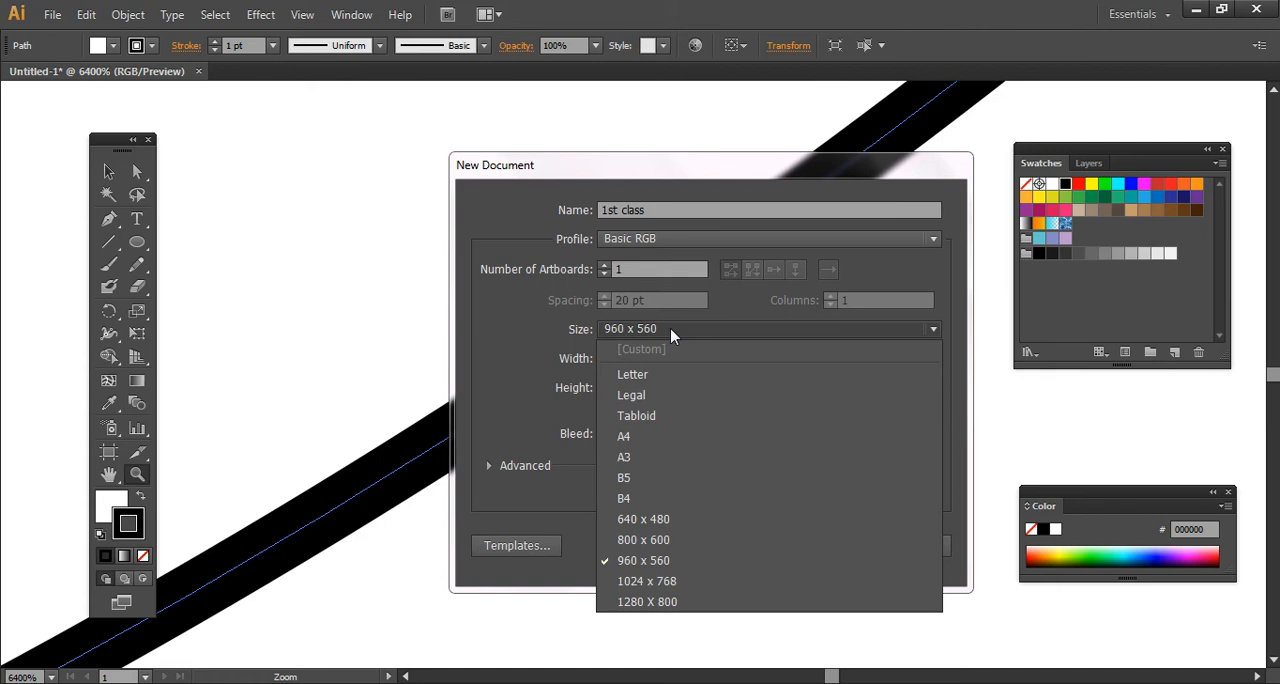
click(668, 436)
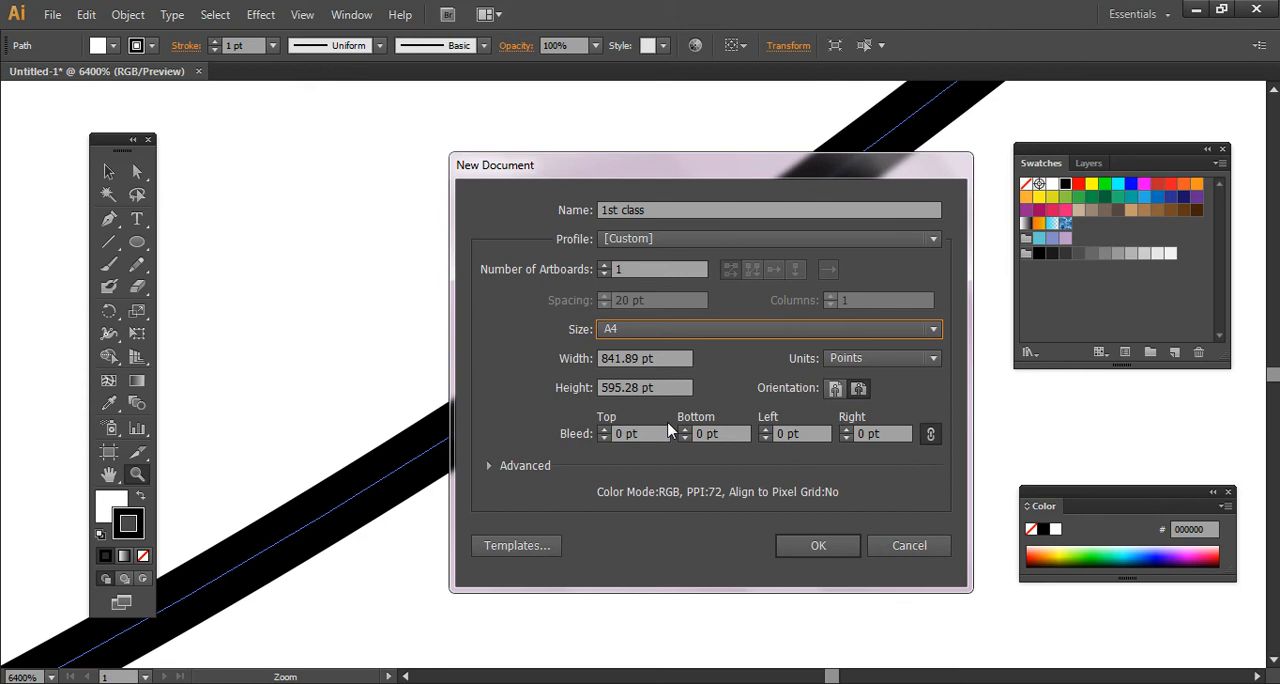
click(879, 360)
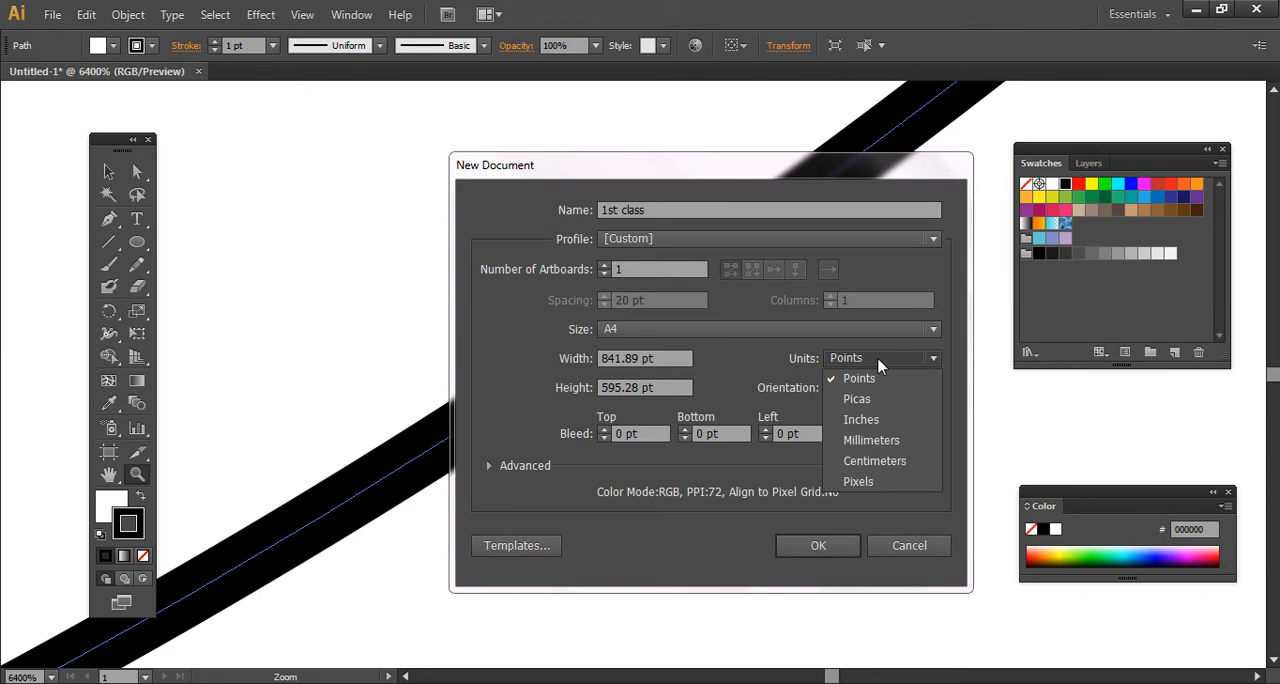
click(876, 425)
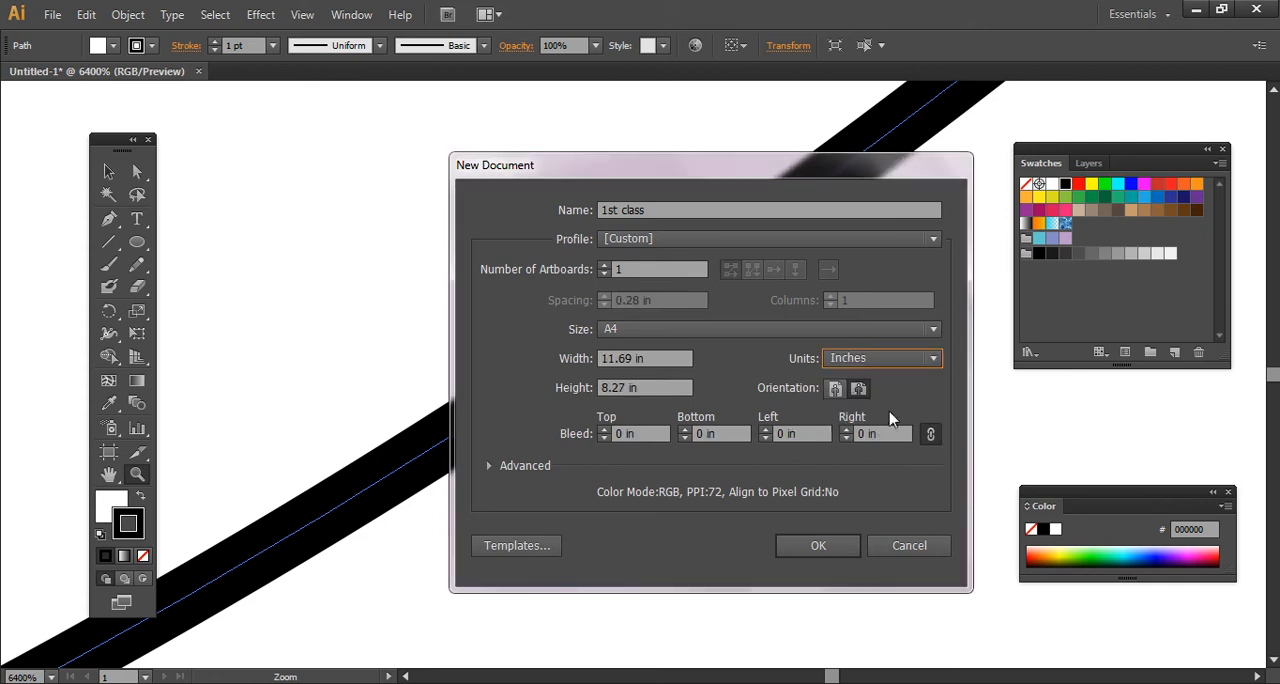
- Compare portrait and landscape orientation for the new document and settle on portrait, 8.27 × 11.69 in
click(652, 360)
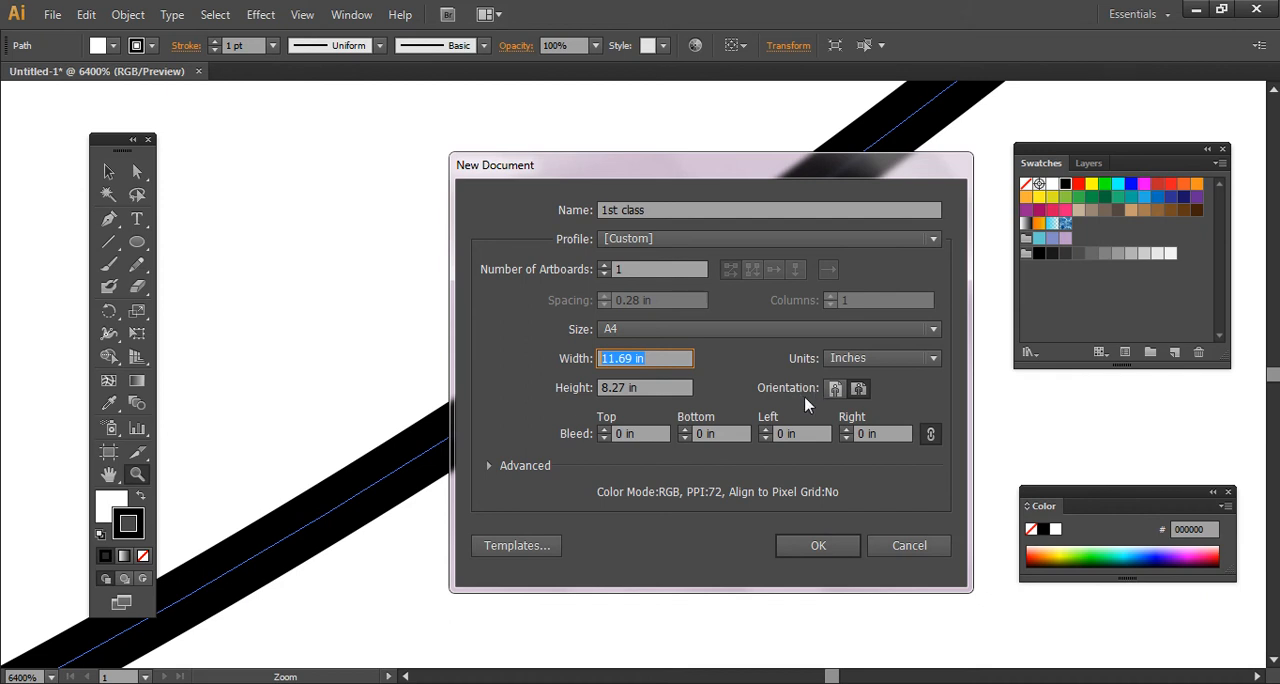
click(836, 390)
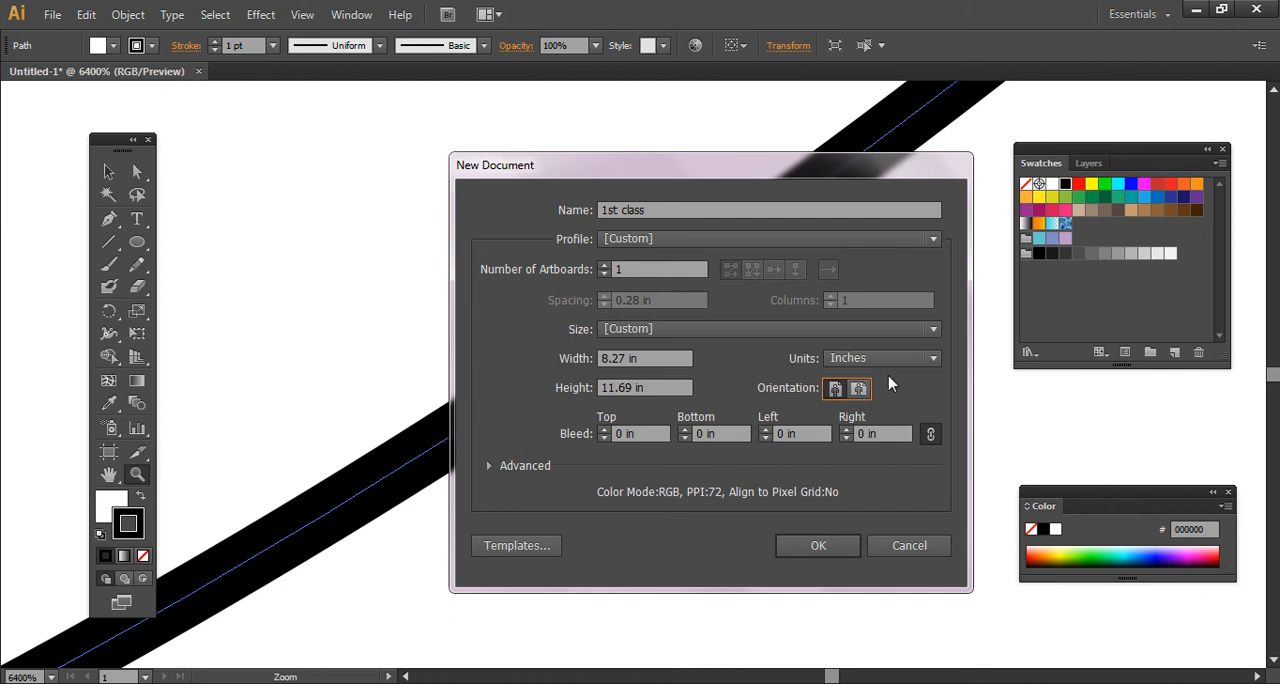
click(858, 389)
click(688, 355)
click(835, 389)
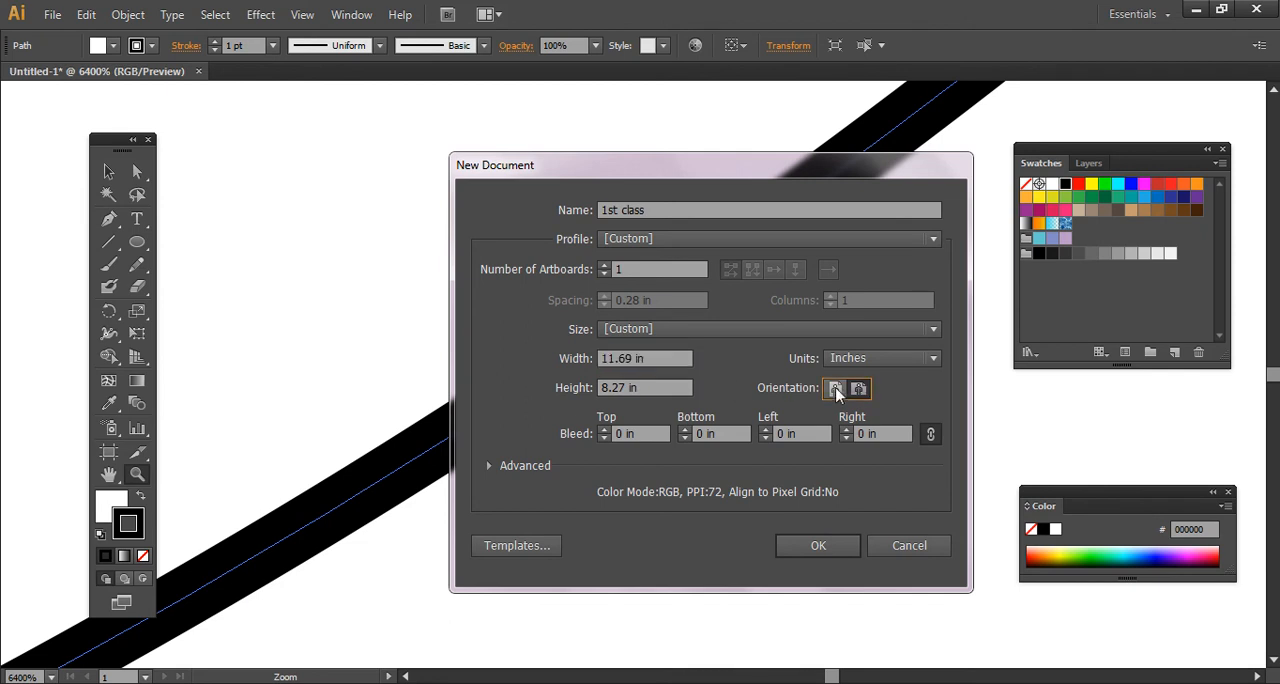
click(661, 360)
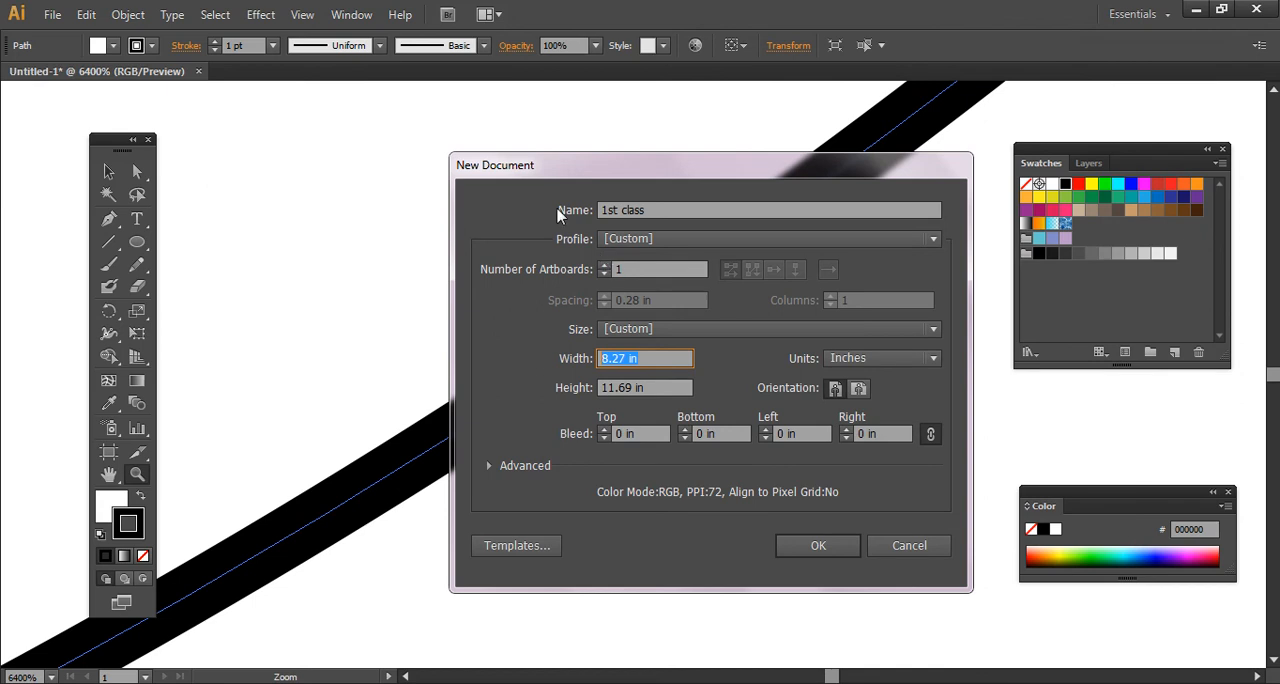
- Create the new document with the chosen settings and activate the Selection tool
click(818, 547)
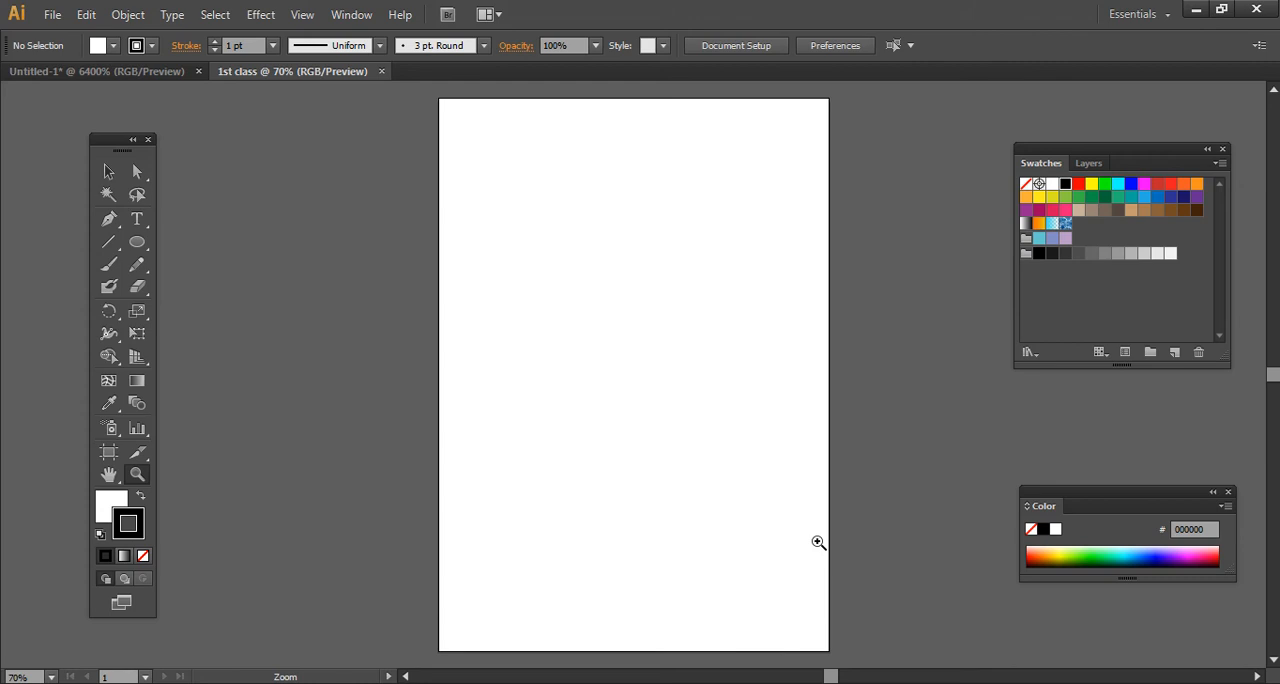
click(105, 176)
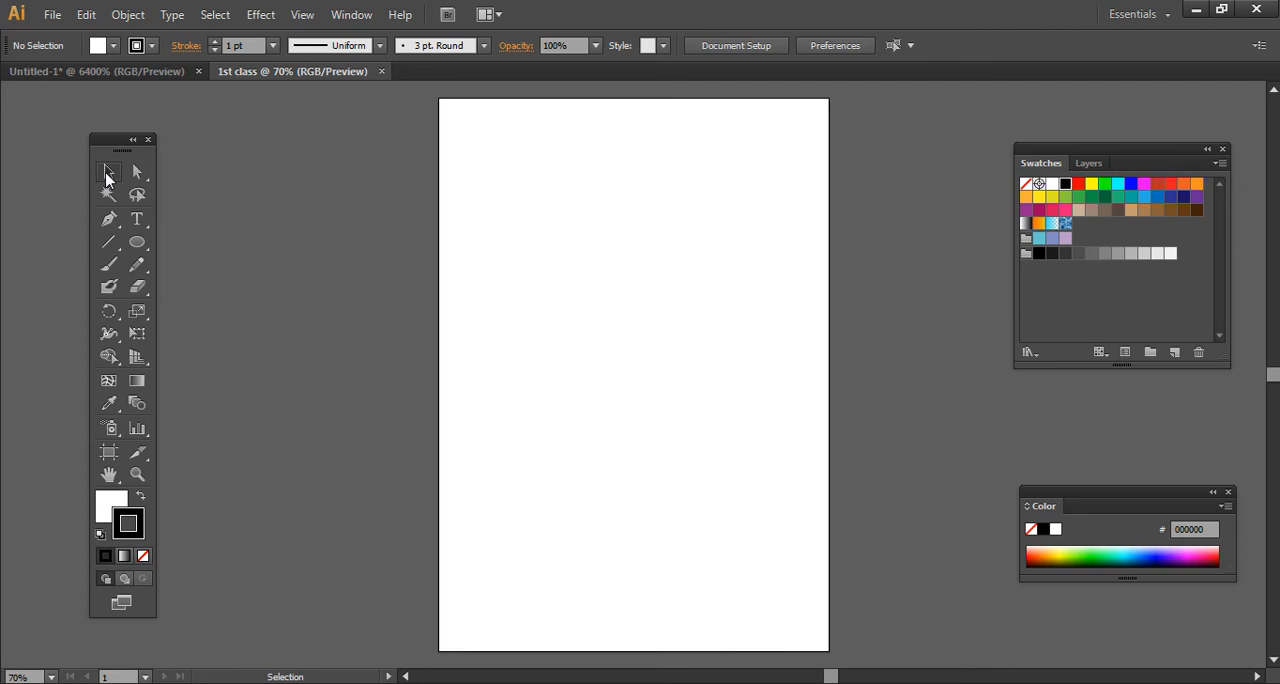
- Draw a rectangle in the upper middle of the page with the Rectangle tool and deselect it
click(143, 245)
click(145, 250)
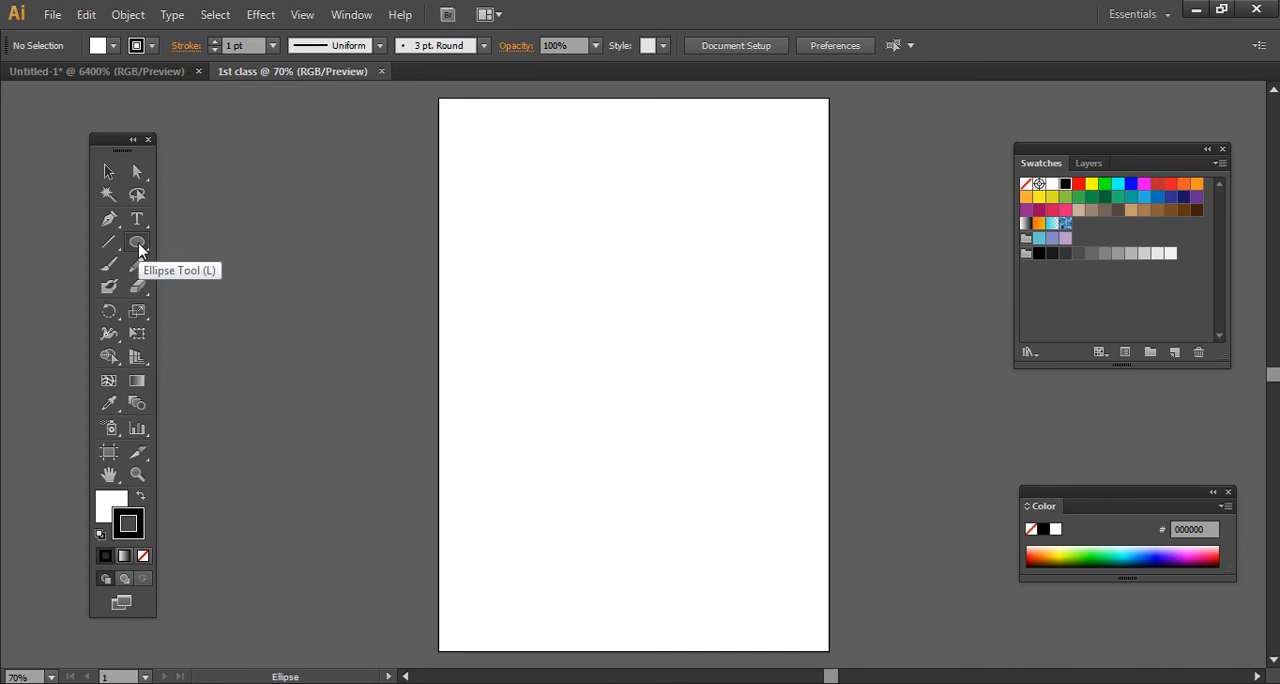
click(140, 250)
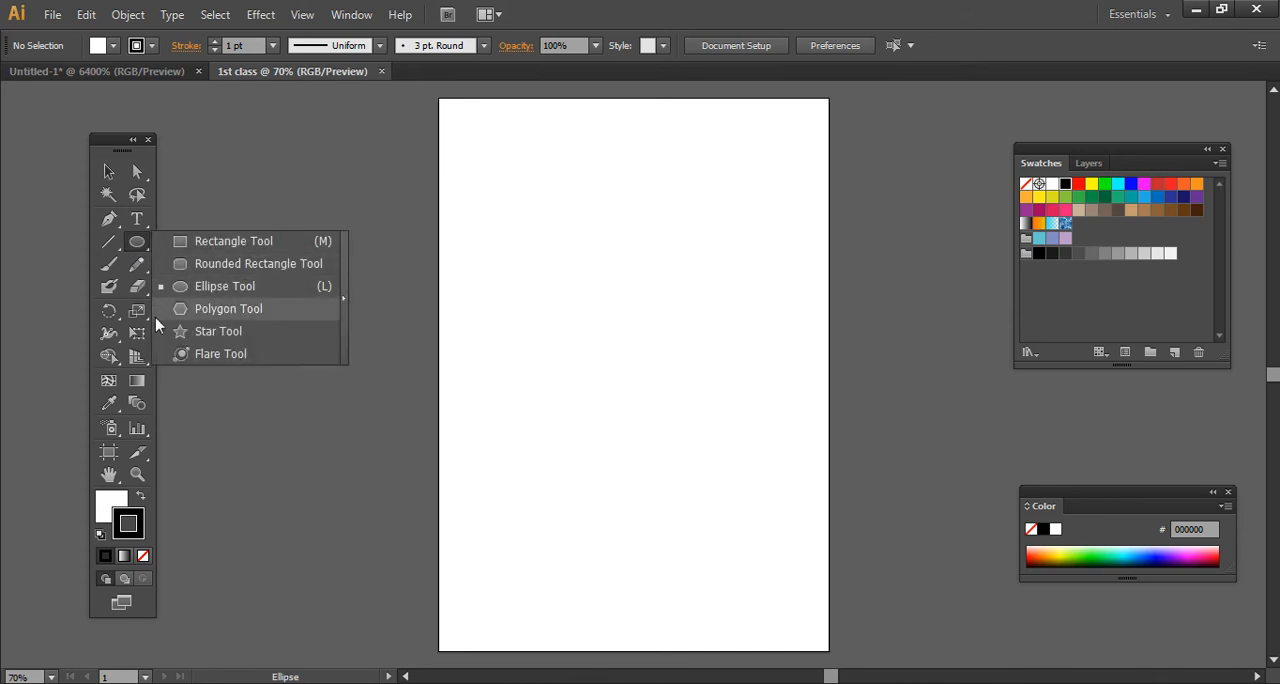
click(165, 242)
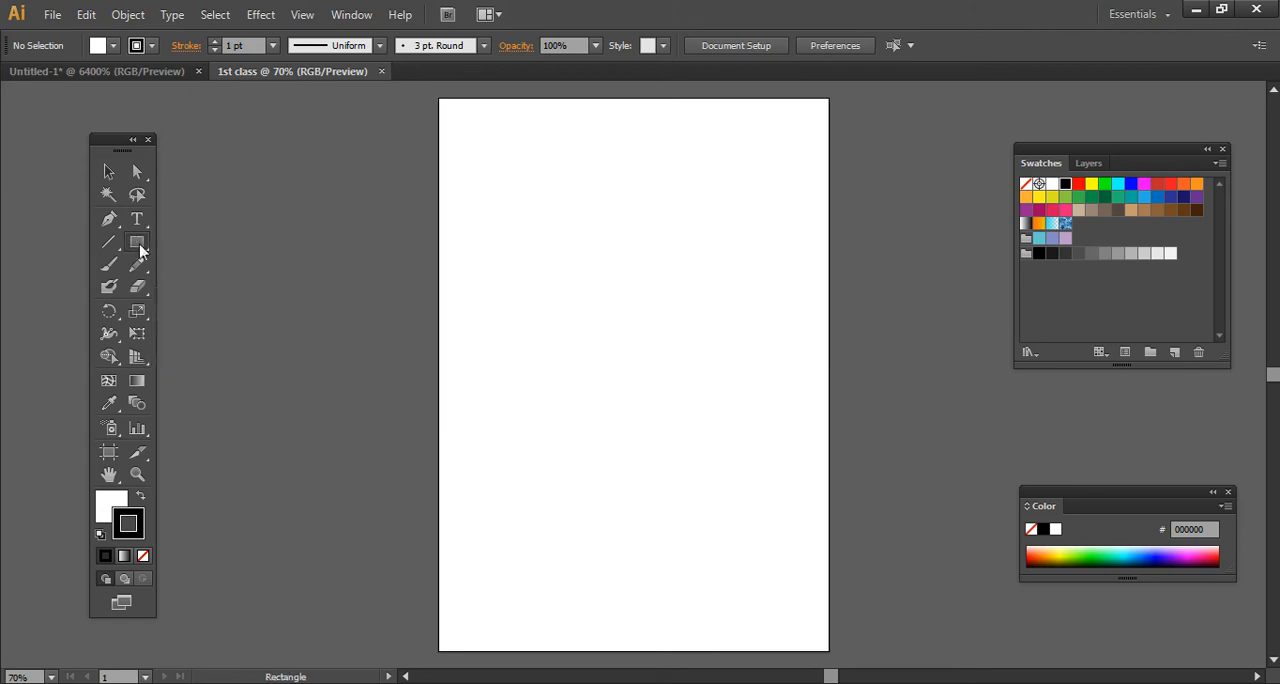
click(144, 246)
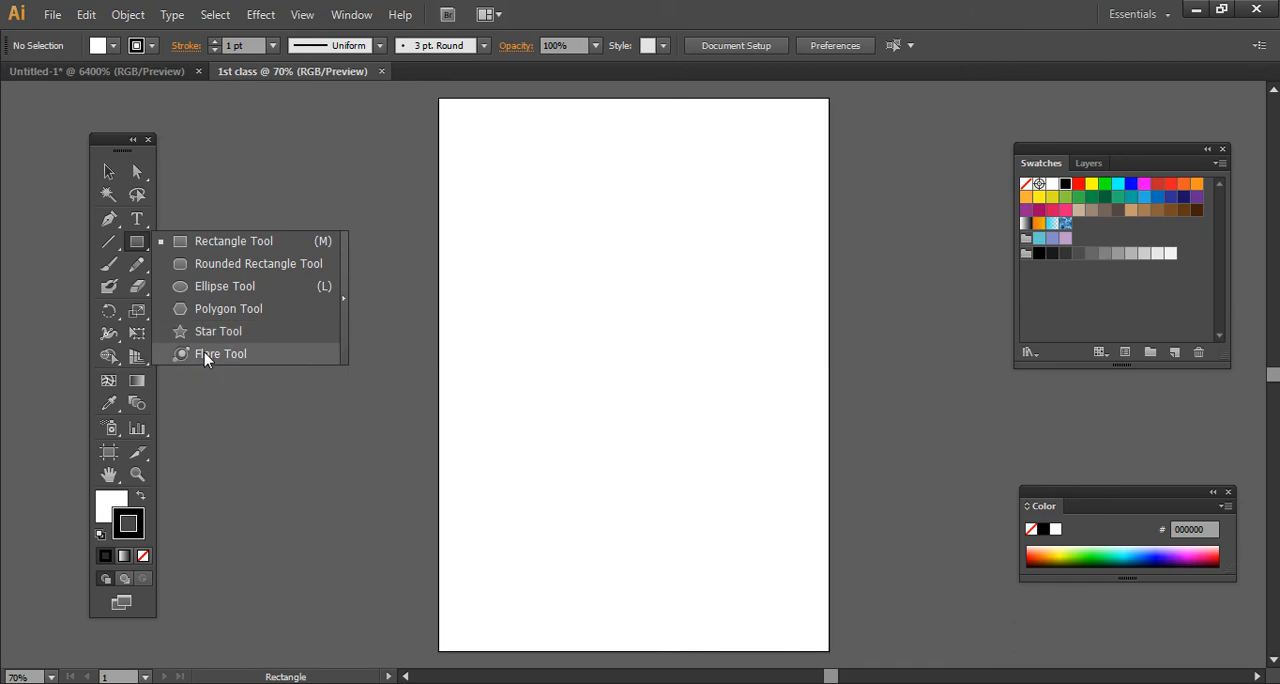
click(223, 246)
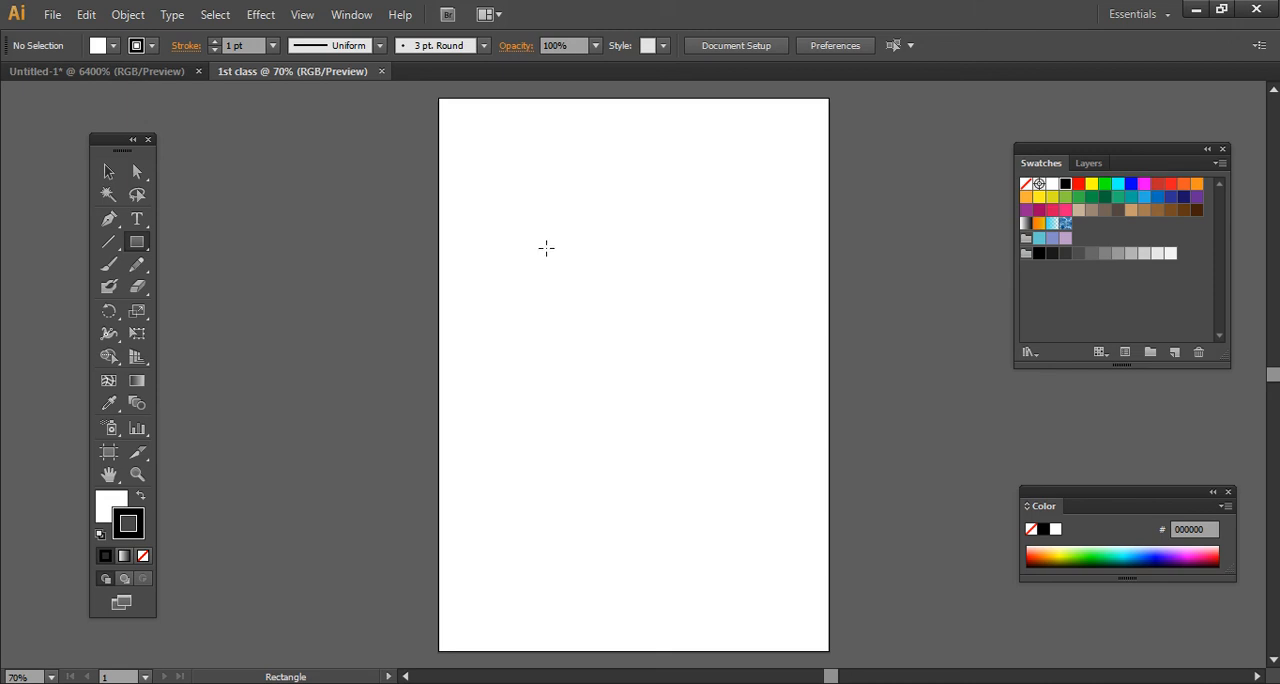
drag(537, 247, 735, 404)
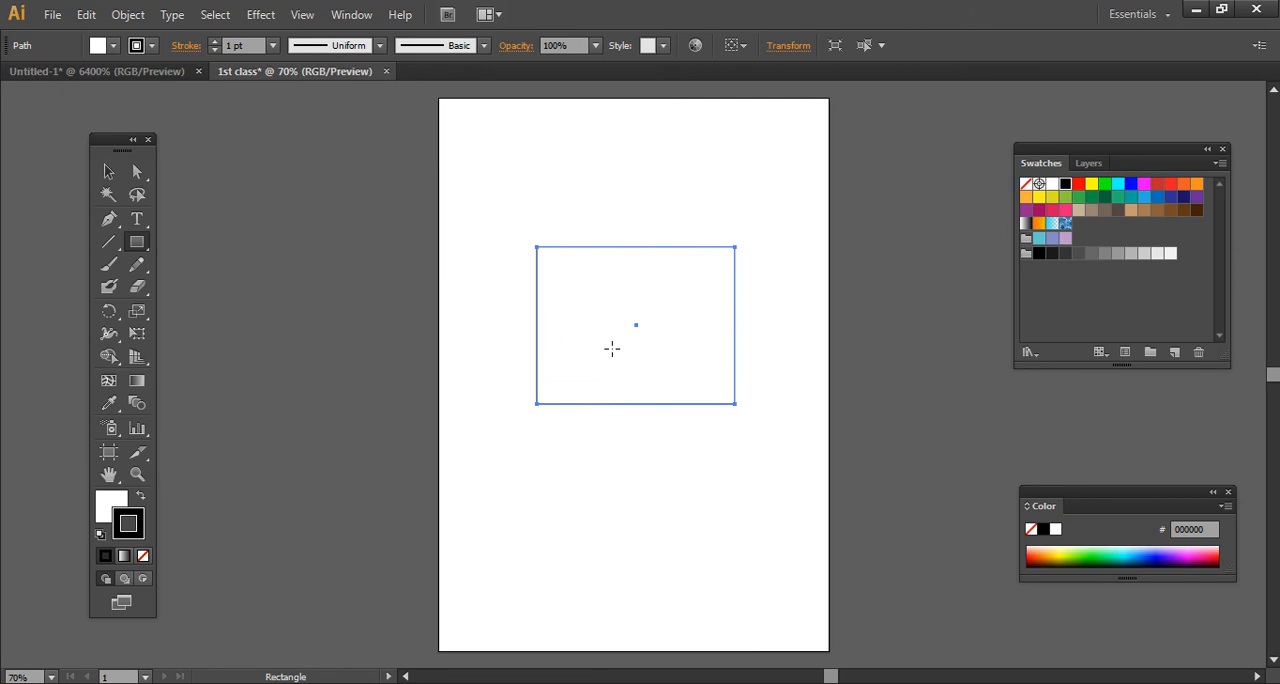
click(104, 173)
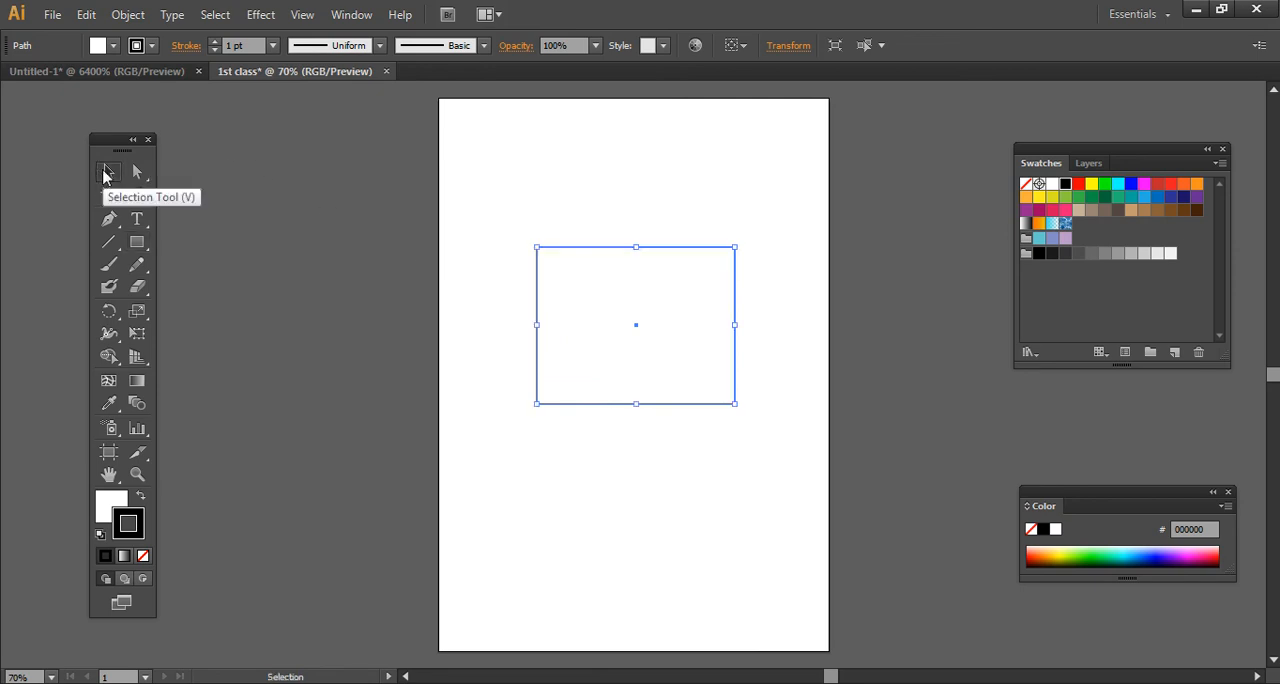
click(568, 210)
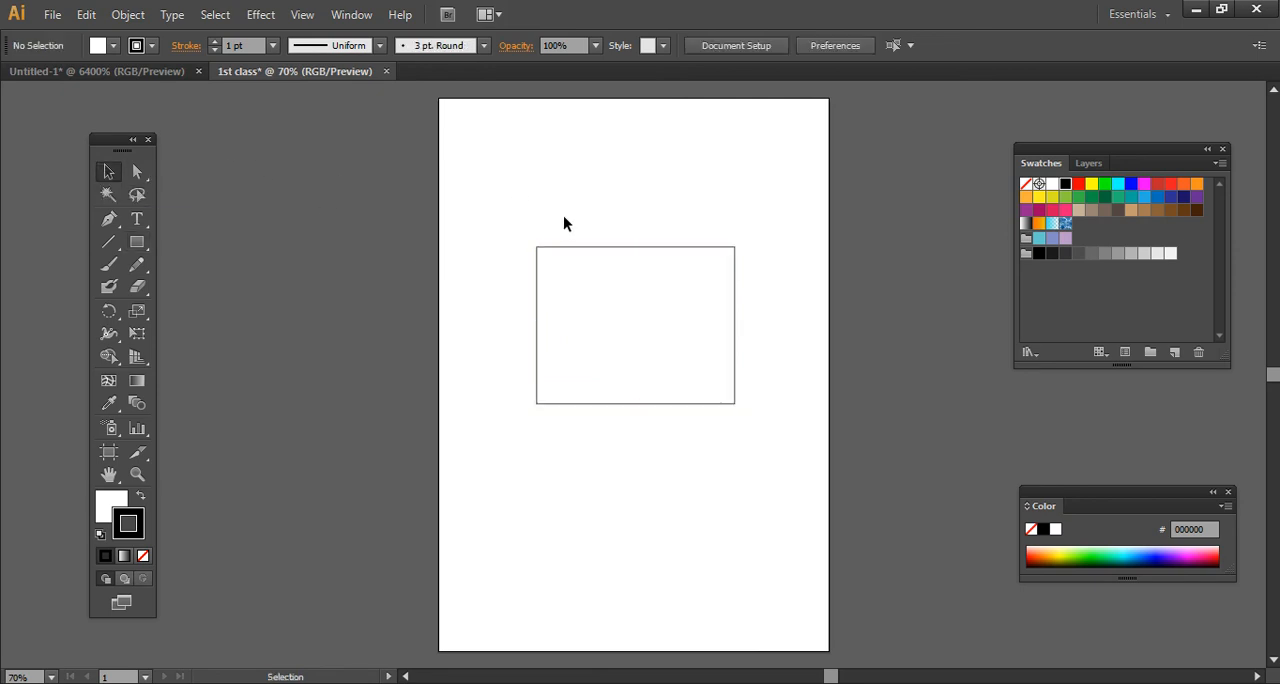
double_click(572, 272)
right_click(571, 270)
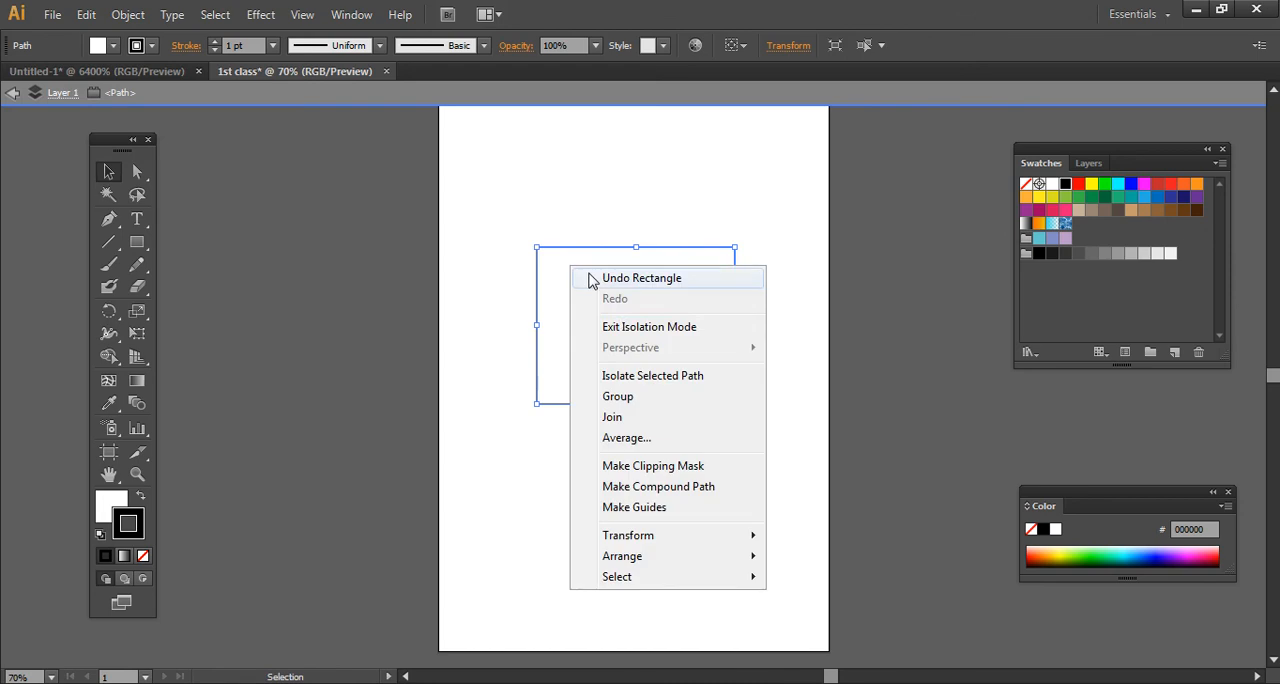
click(634, 326)
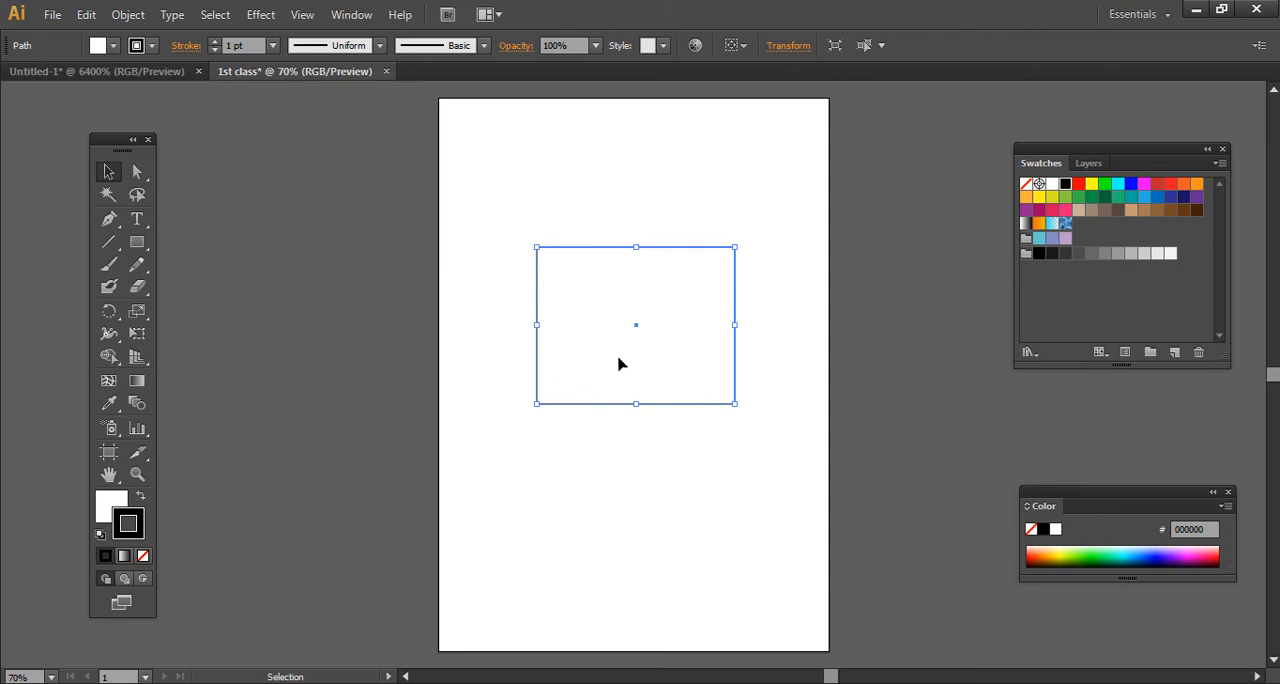
click(601, 212)
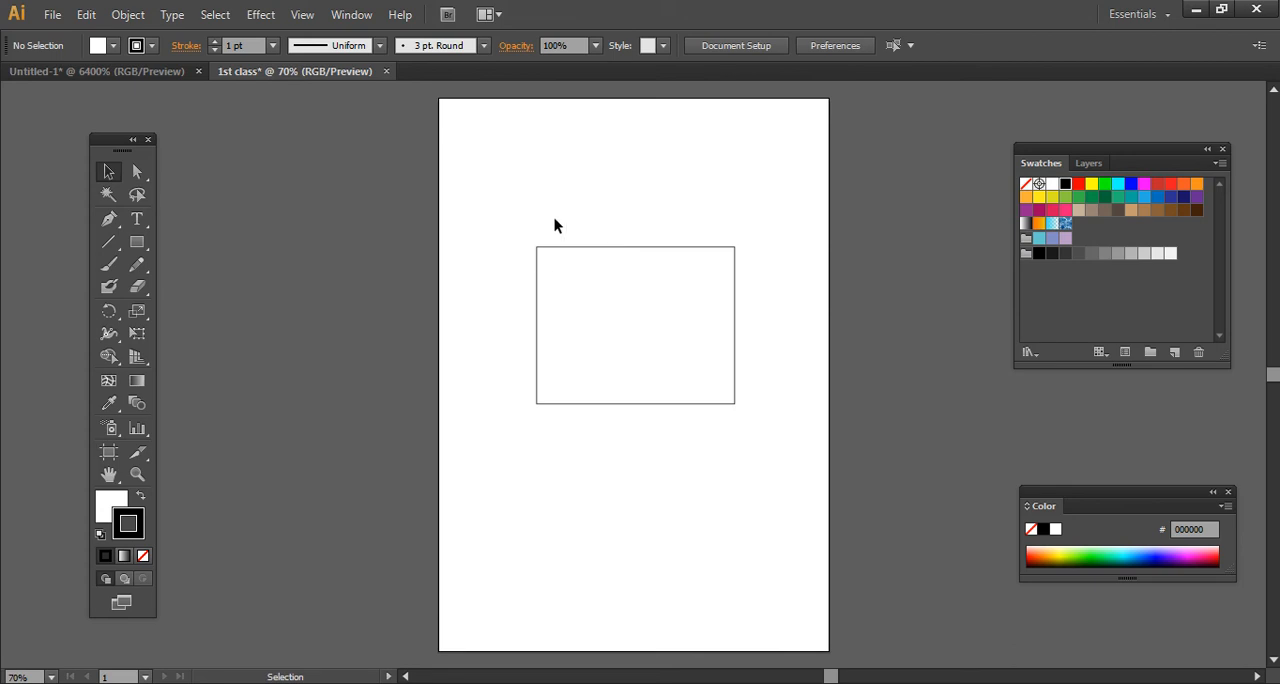
- Move the rectangle around the page with the Selection tool and leave it slightly lower than where it was drawn
drag(665, 201, 757, 164)
drag(764, 185, 797, 293)
click(651, 325)
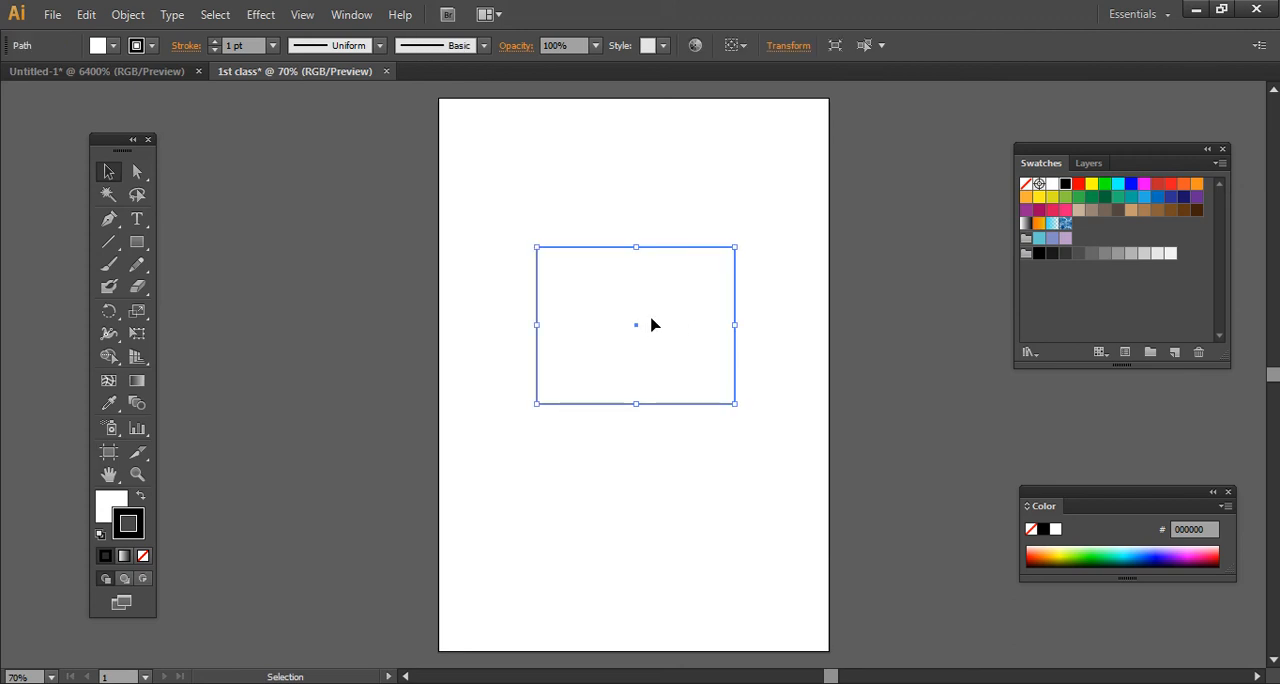
drag(611, 253, 709, 192)
drag(616, 276, 581, 334)
drag(588, 329, 571, 365)
drag(577, 358, 577, 335)
drag(572, 339, 596, 339)
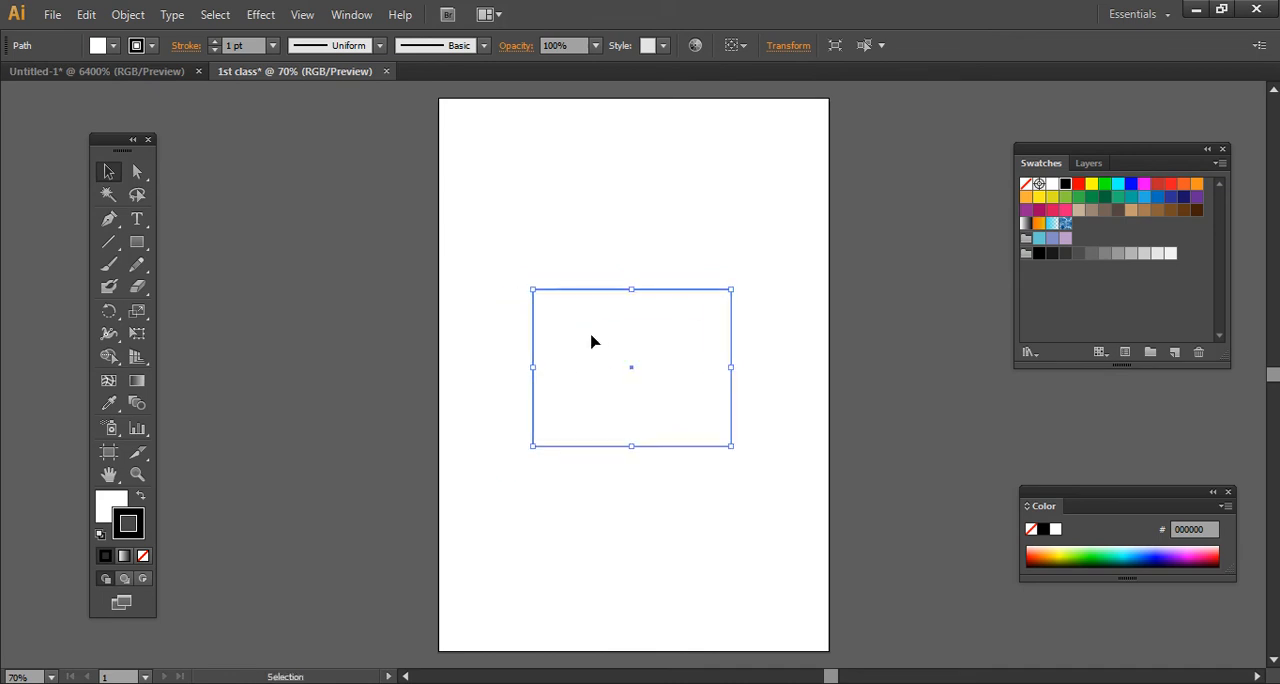
- Rotate the rectangle and resize it by its handles into a nearly square shape tilted slightly clockwise
drag(729, 281, 756, 376)
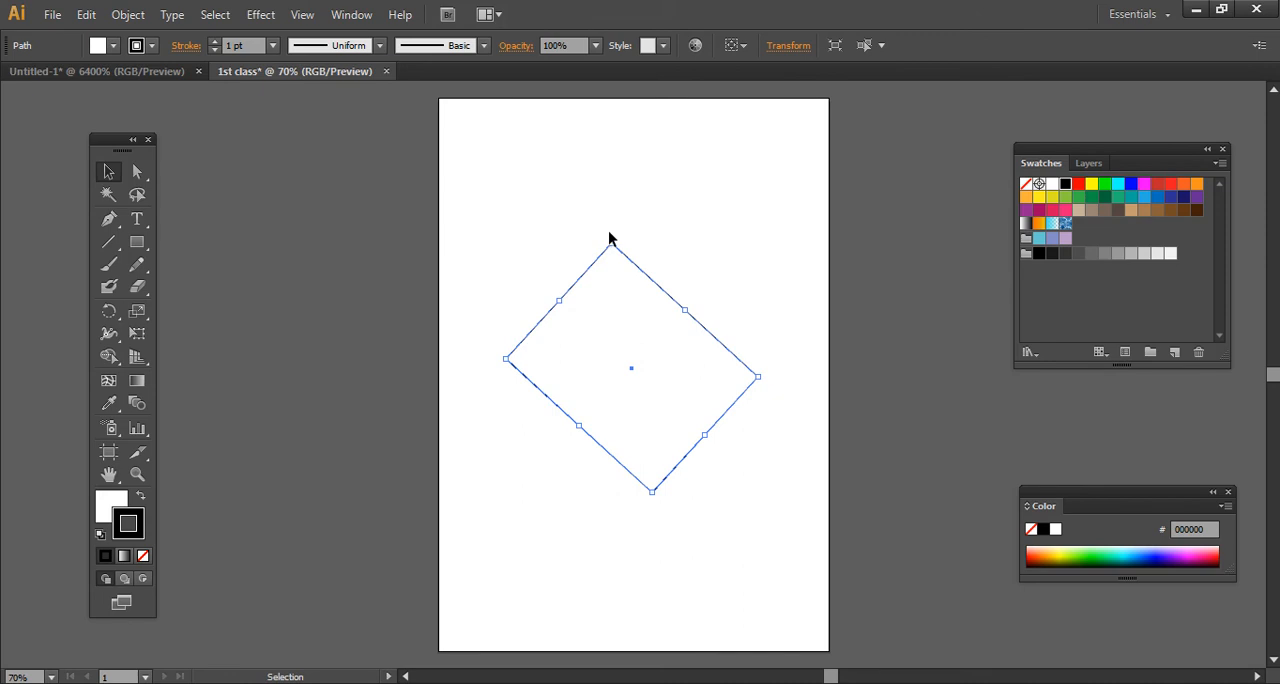
drag(613, 234, 534, 274)
drag(737, 298, 760, 240)
click(734, 209)
click(671, 289)
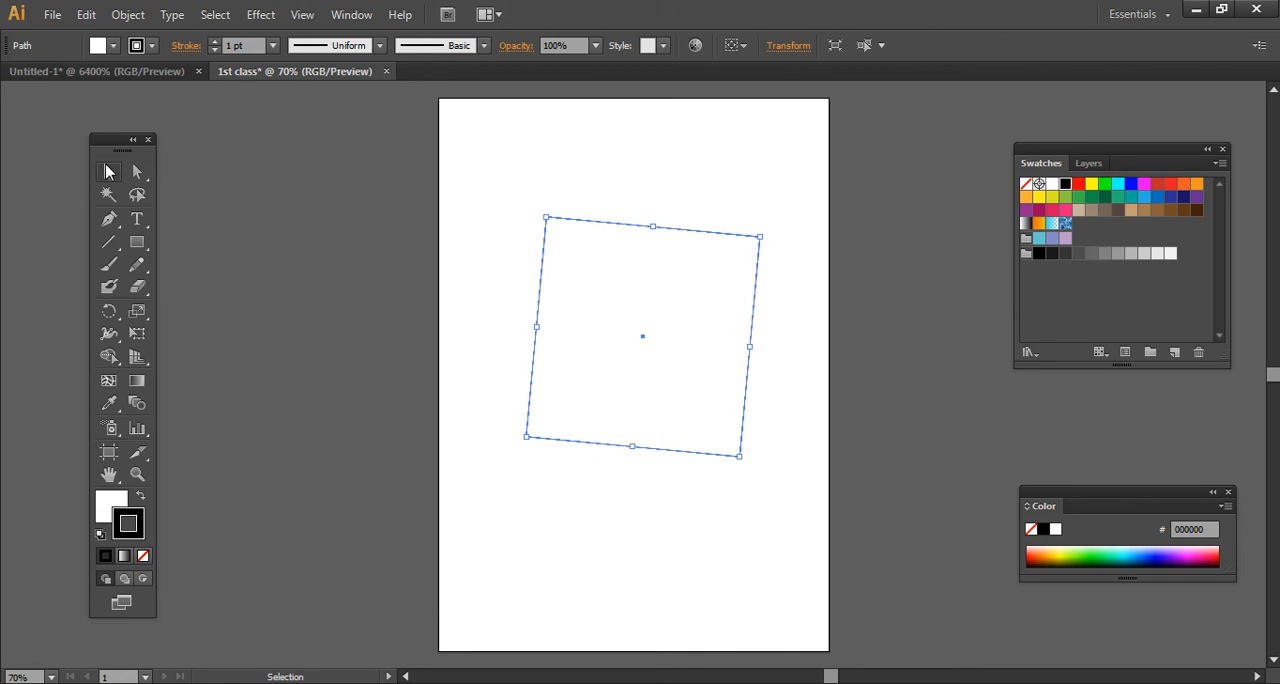
- Move the nearly square shape down the page and rotate it to a slight counterclockwise tilt
drag(647, 264, 643, 360)
mouse_move(717, 341)
mouse_down()
mouse_move(683, 374)
mouse_move(733, 337)
mouse_move(740, 362)
mouse_move(700, 251)
mouse_move(726, 334)
mouse_up()
drag(674, 394, 680, 394)
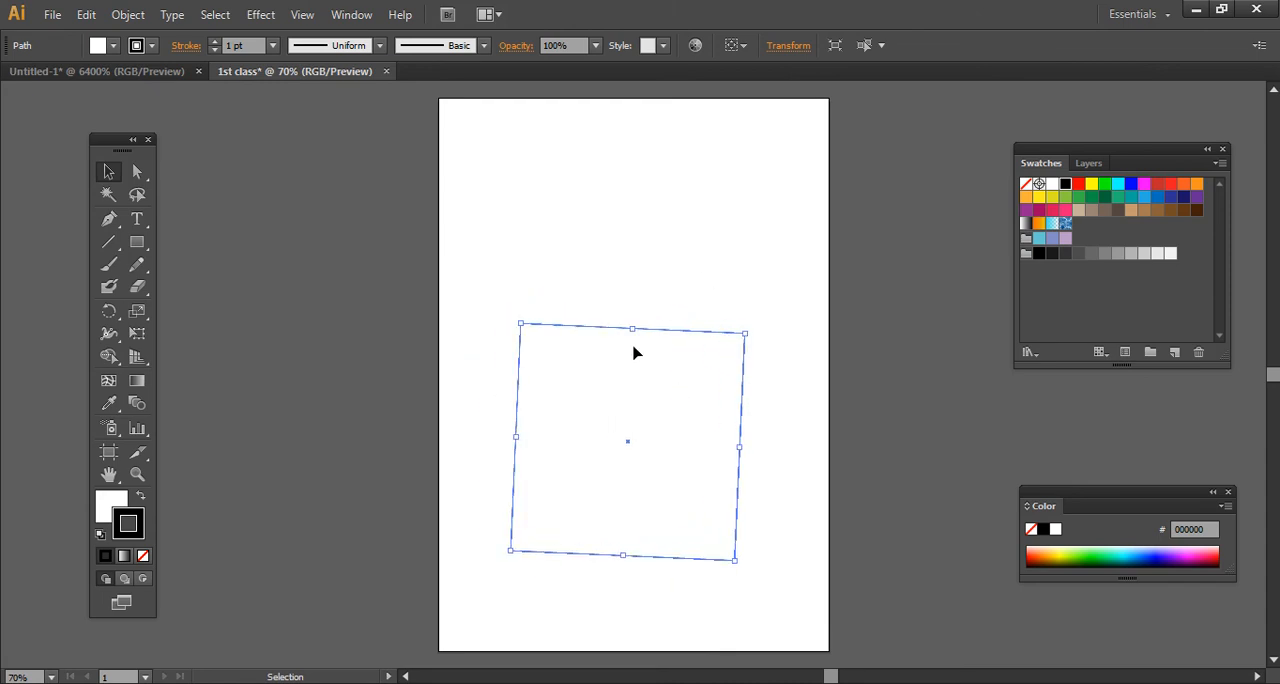
click(617, 289)
click(600, 380)
mouse_move(631, 329)
mouse_down()
mouse_move(643, 288)
mouse_move(633, 339)
mouse_up()
mouse_move(686, 391)
mouse_down()
mouse_move(730, 299)
mouse_move(681, 374)
mouse_up()
drag(749, 301, 741, 268)
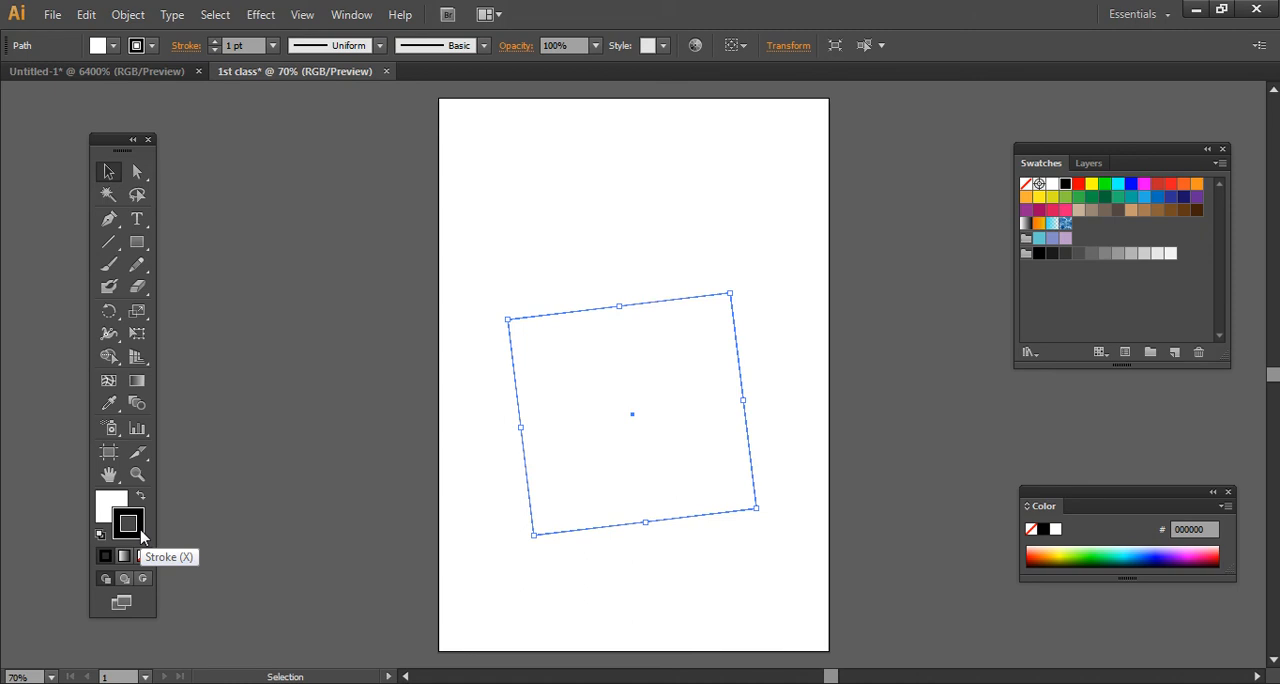
- Set the tilted shape's stroke to None and deselect the shape
click(606, 258)
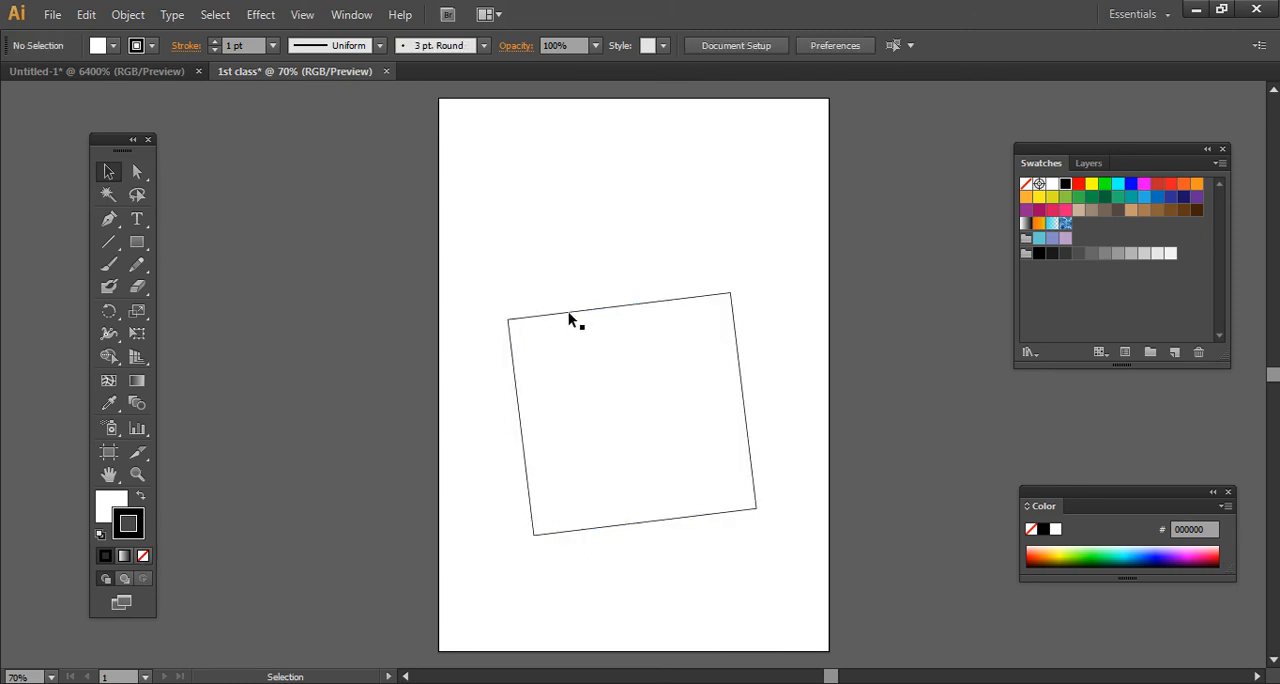
click(510, 397)
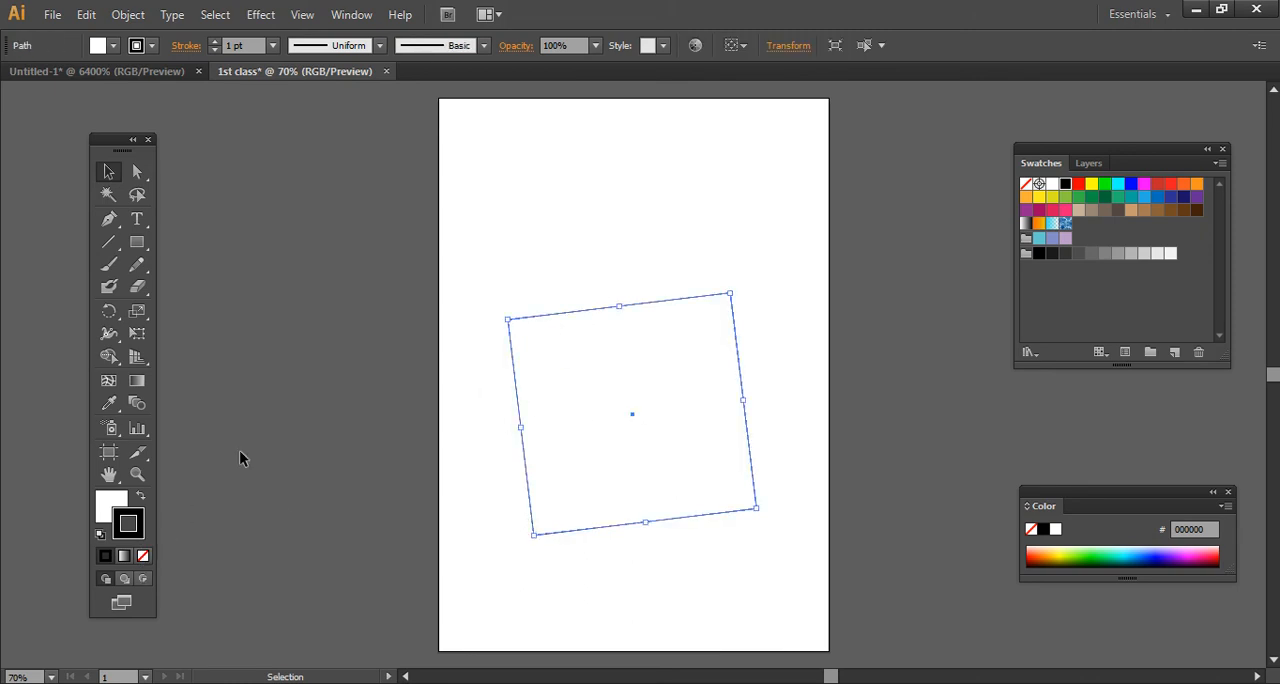
click(144, 557)
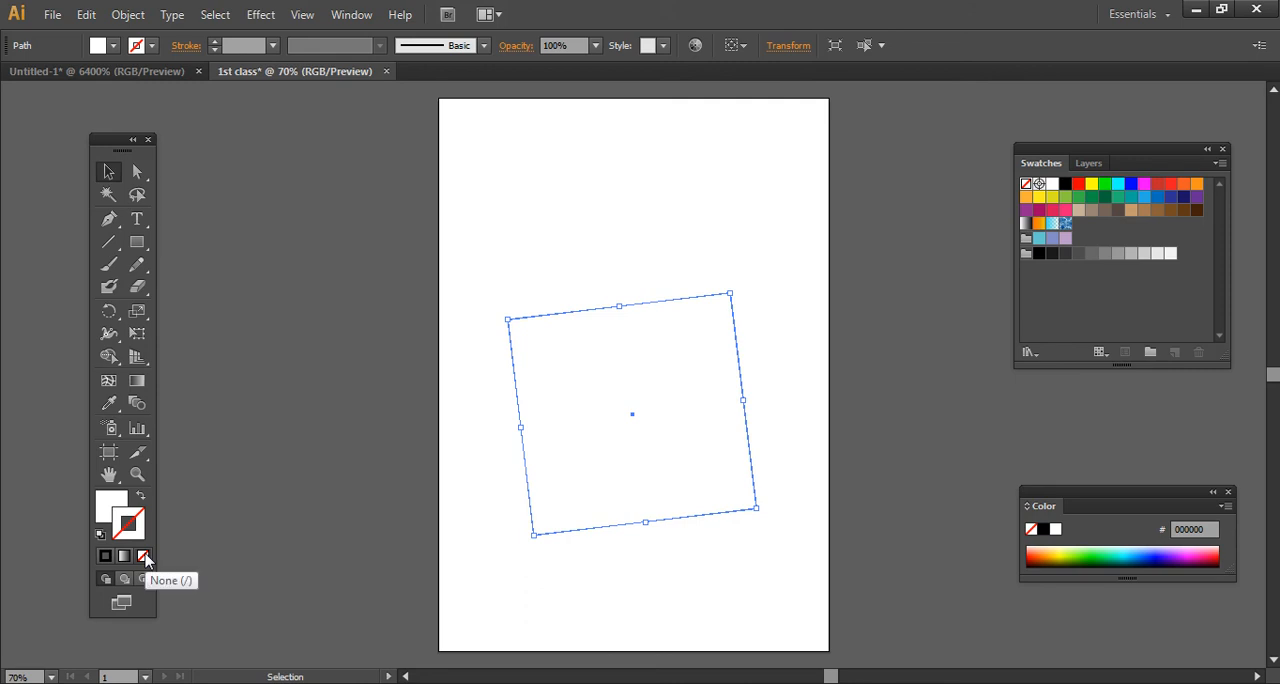
click(483, 524)
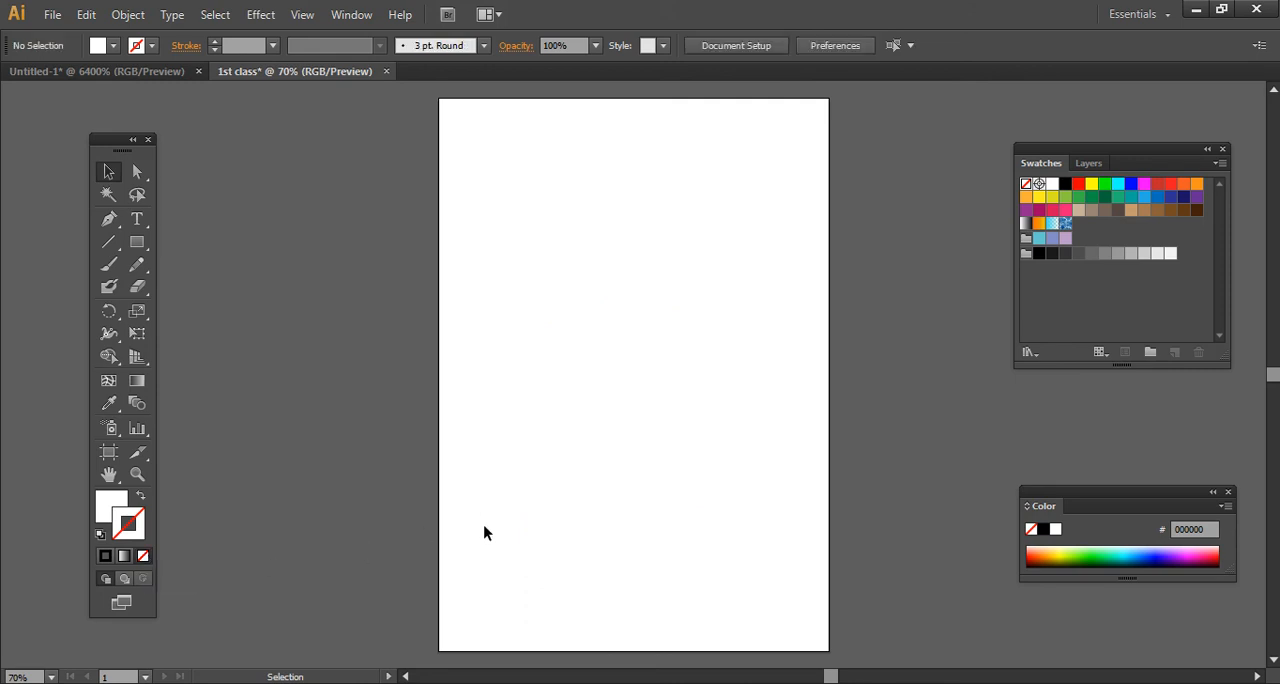
- Reselect the invisible white shape, make Fill the active attribute and fill it with teal 00a99d
drag(760, 391, 566, 483)
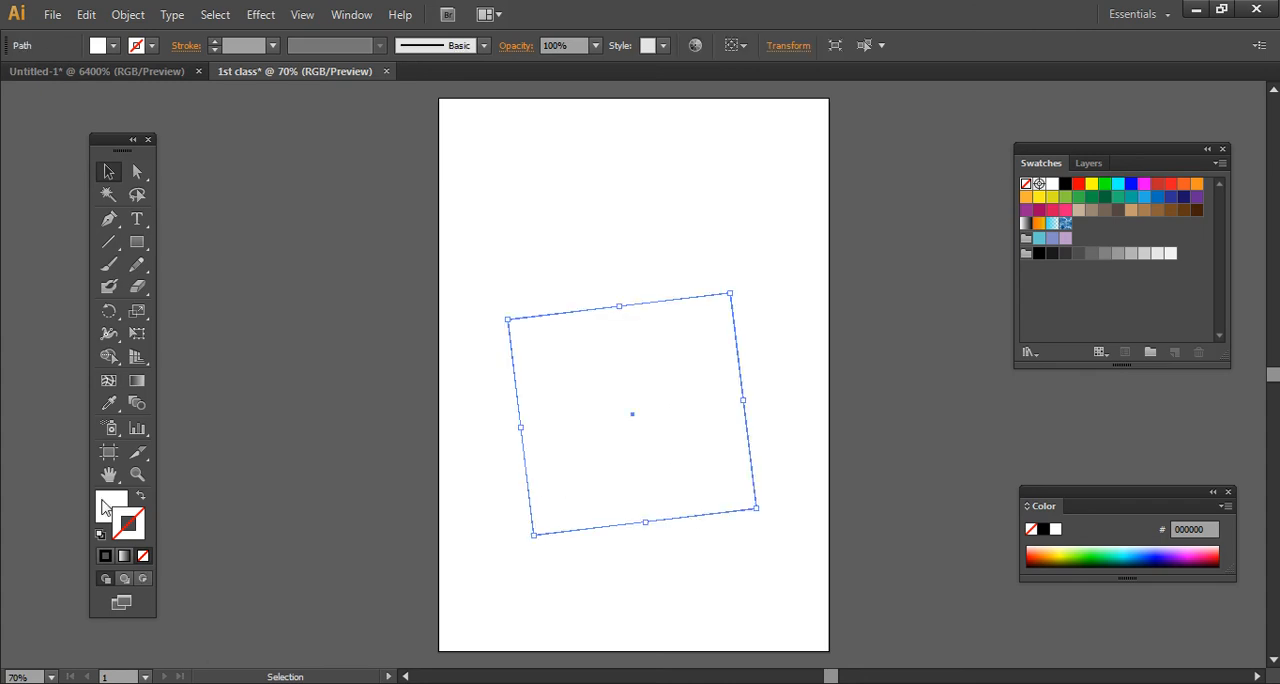
key(x)
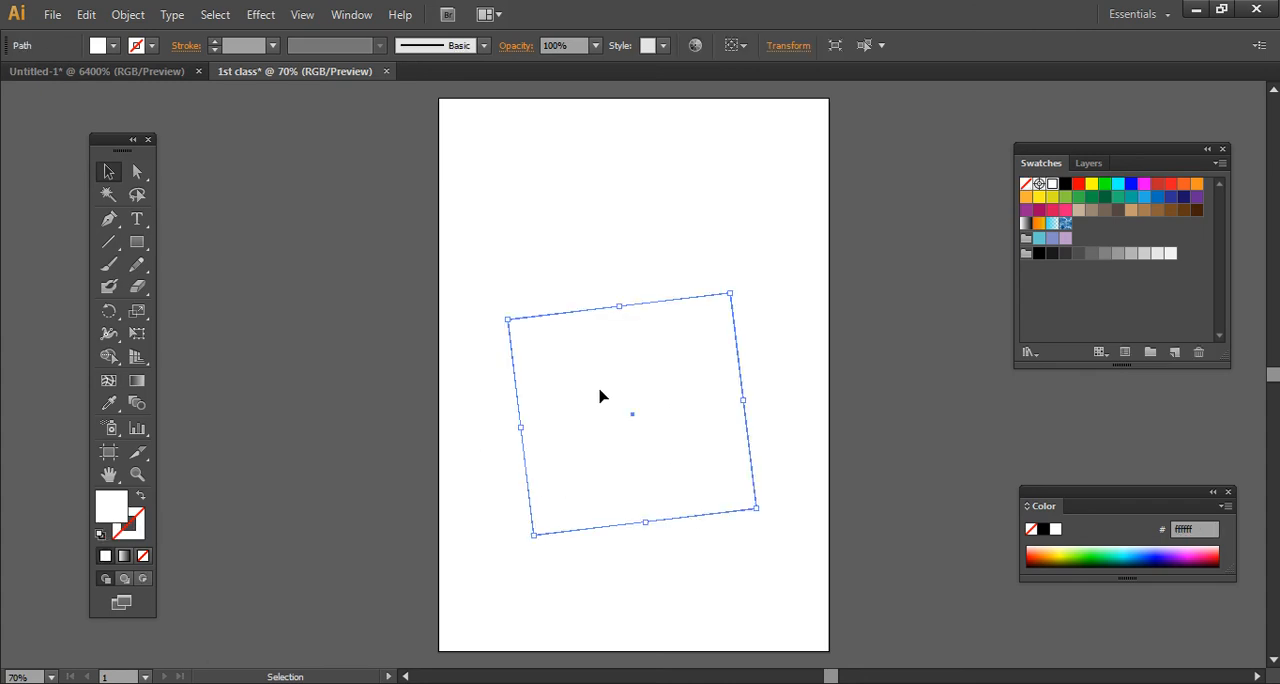
click(596, 265)
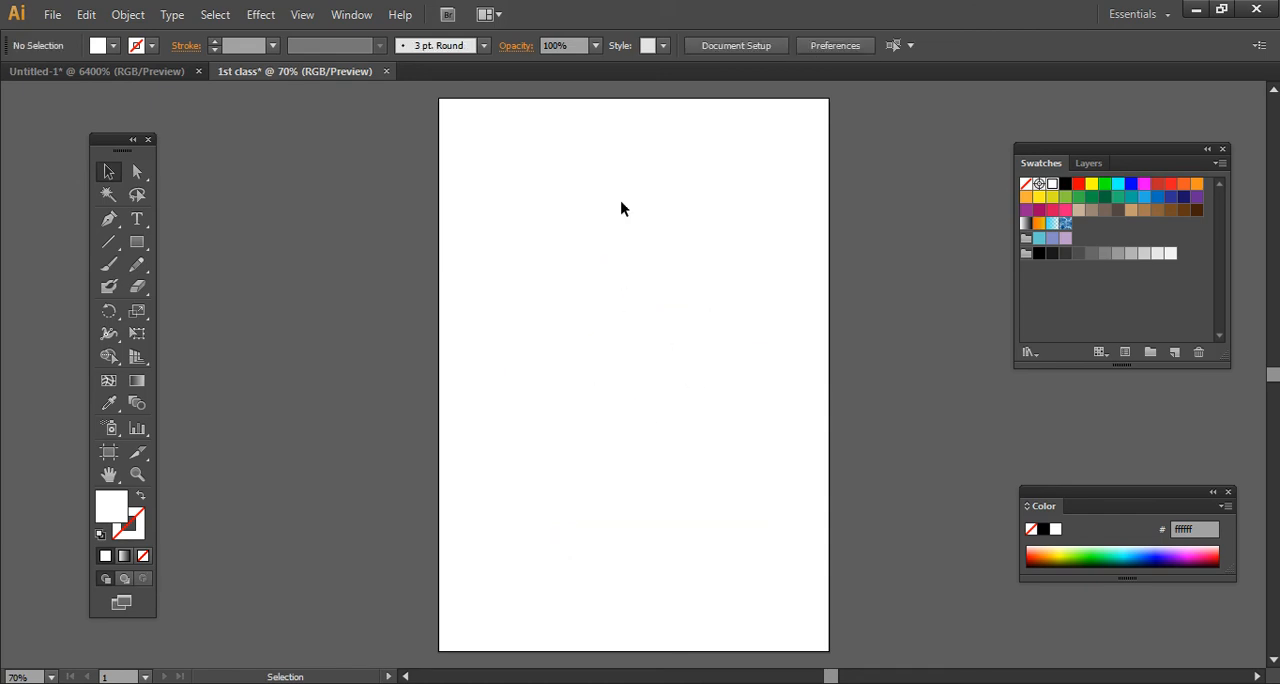
click(610, 369)
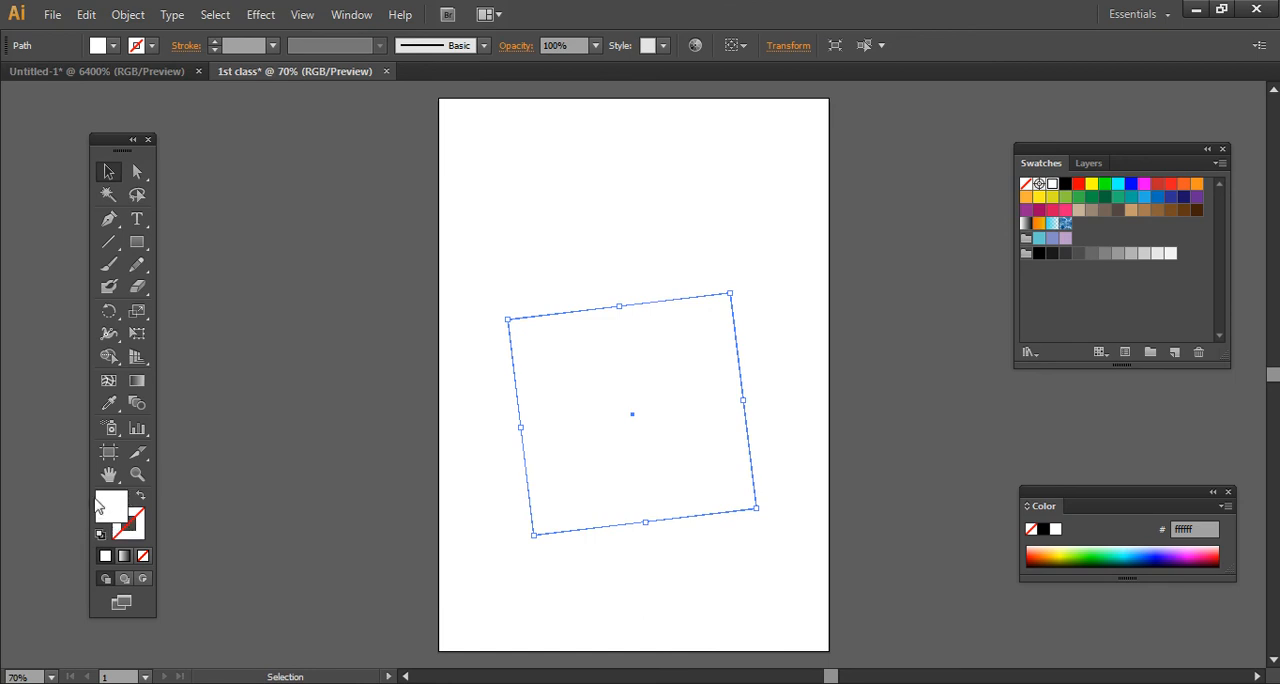
click(1131, 197)
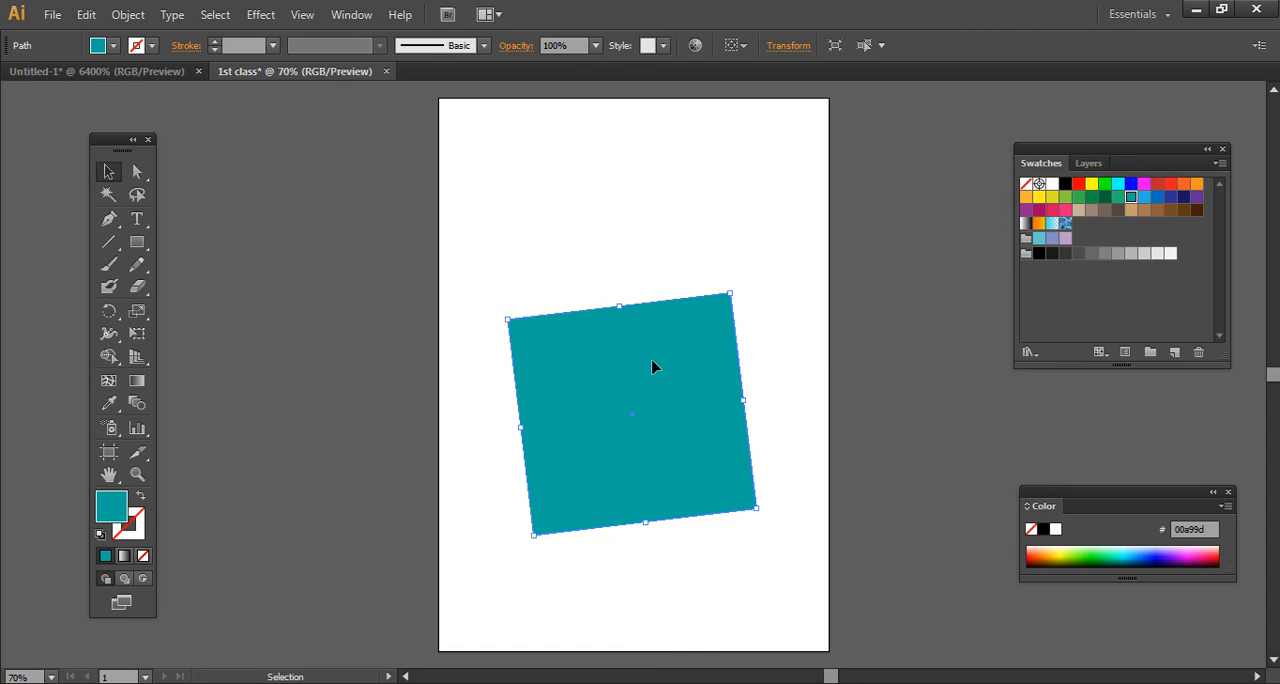
- Try pink, purple and yellow fills on the shape, settle on green 22b573 and nudge the shape down the page
mouse_move(637, 371)
mouse_down()
mouse_move(632, 411)
mouse_move(674, 358)
mouse_move(629, 358)
mouse_up()
click(1064, 209)
click(1039, 209)
click(1027, 209)
click(1052, 197)
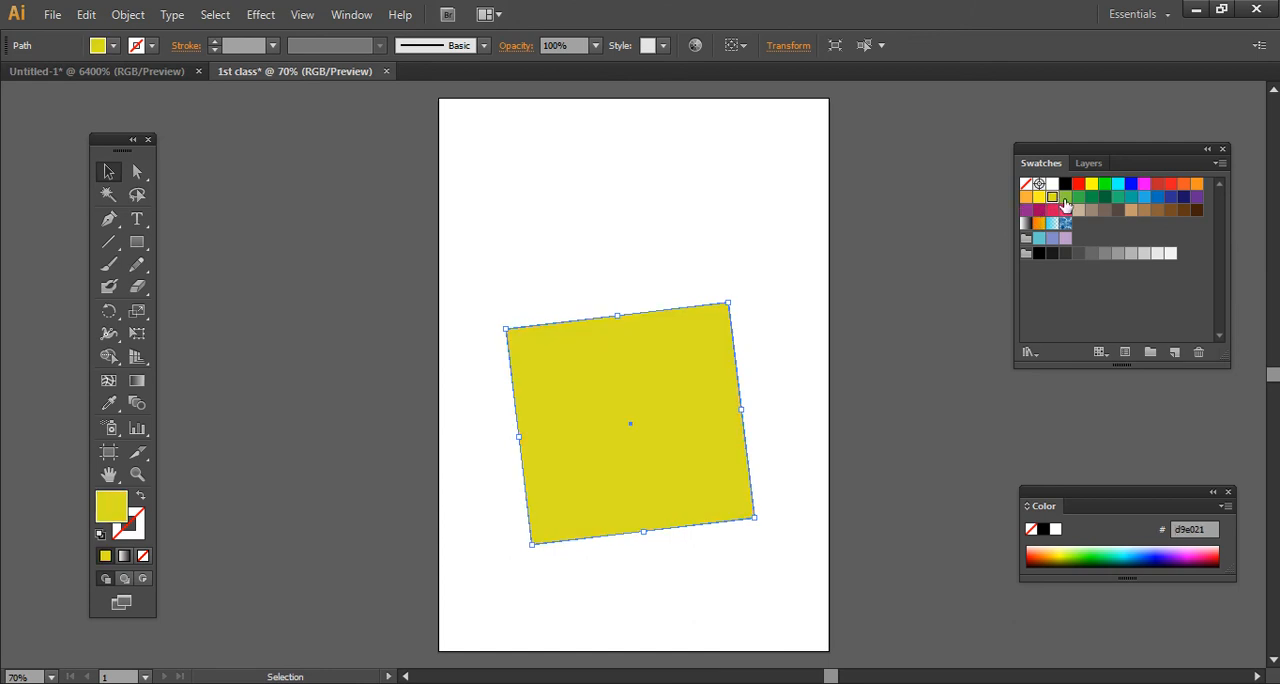
click(1117, 197)
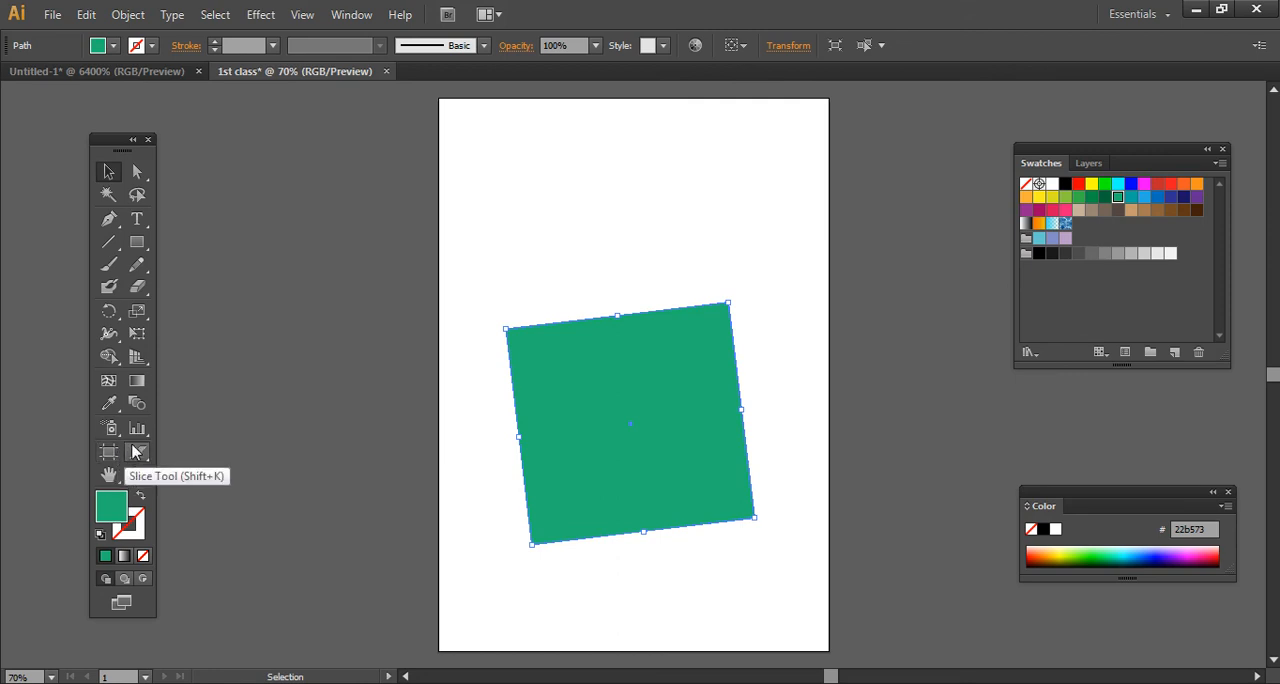
mouse_move(678, 358)
mouse_down()
mouse_move(720, 309)
mouse_move(660, 371)
mouse_up()
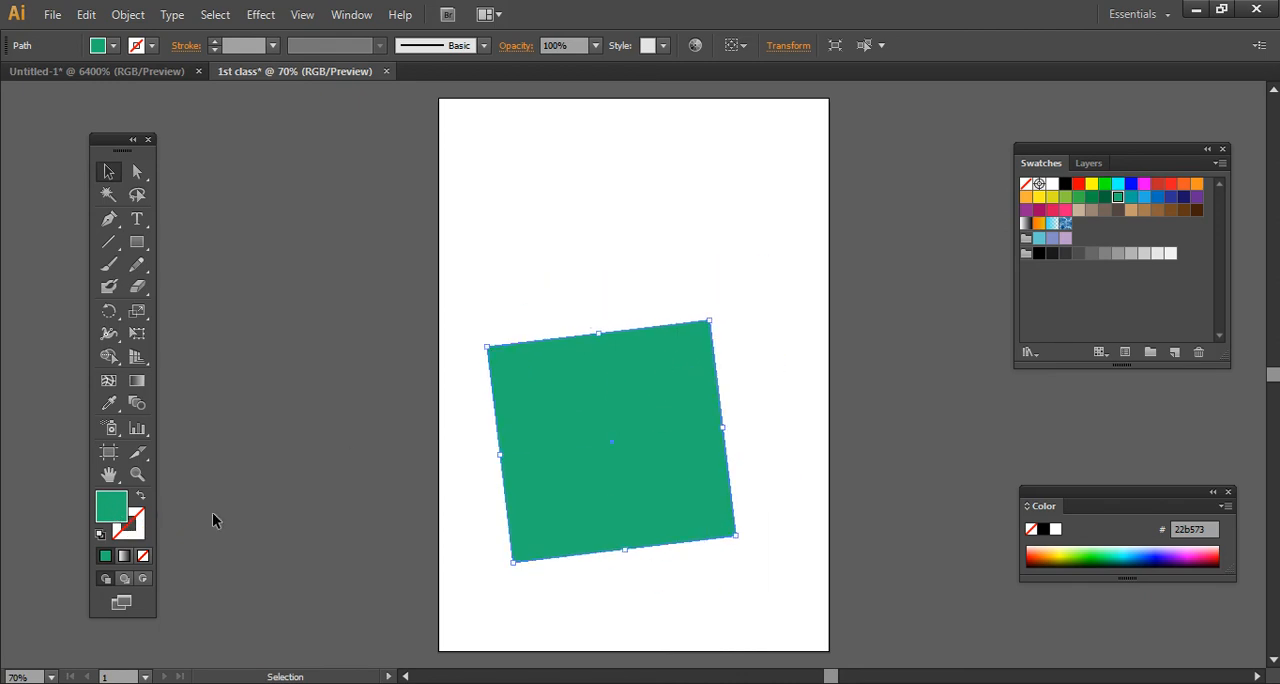
- Set the shape's fill to None, try selecting it through its empty interior and restore the green fill
click(146, 561)
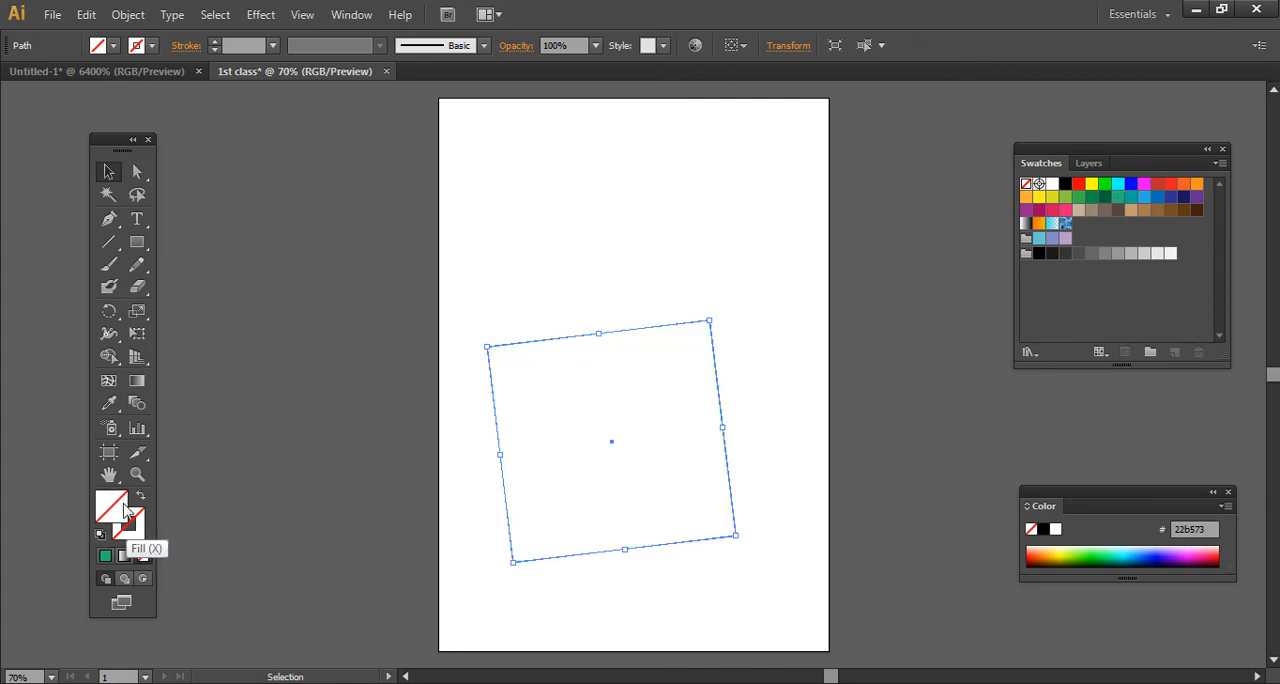
click(322, 448)
click(722, 447)
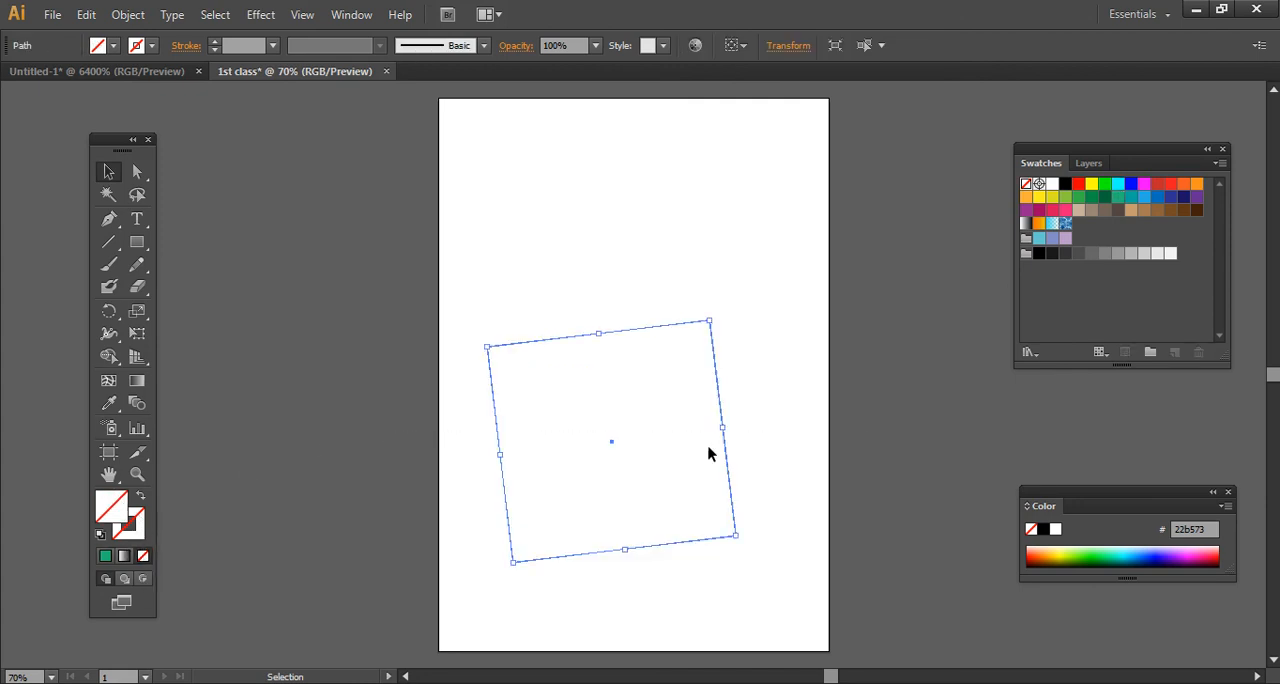
click(634, 414)
drag(646, 412, 440, 563)
click(107, 556)
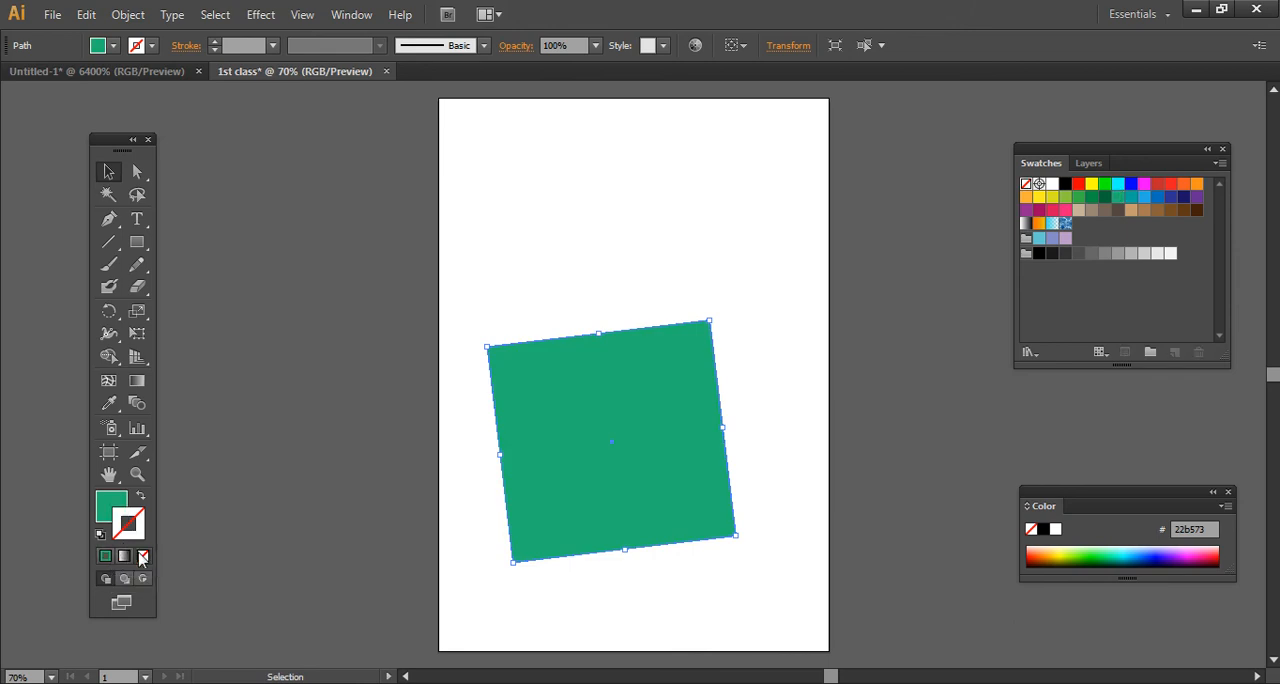
- Try a green stroke swatch on the shape and settle on a black stroke
click(1104, 201)
click(1106, 198)
click(1040, 254)
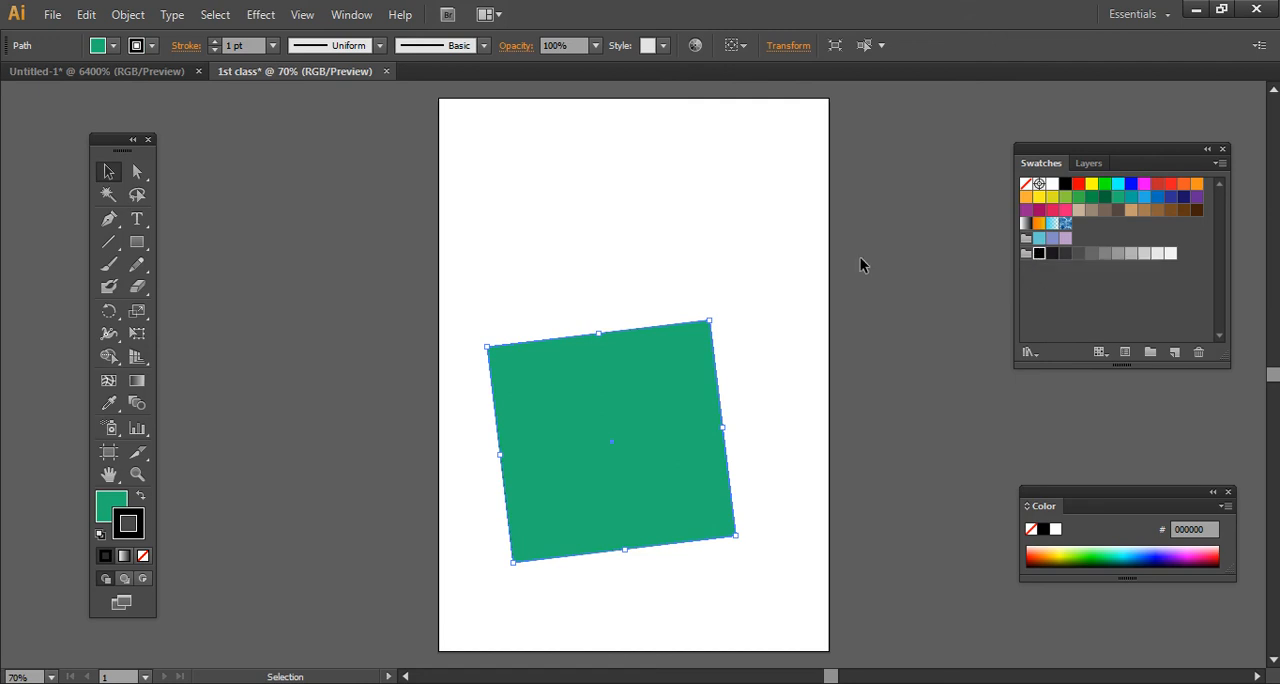
- Try stroke weights of 4, 8 and 100 pt on the green square and settle on 14 pt
click(272, 45)
click(297, 191)
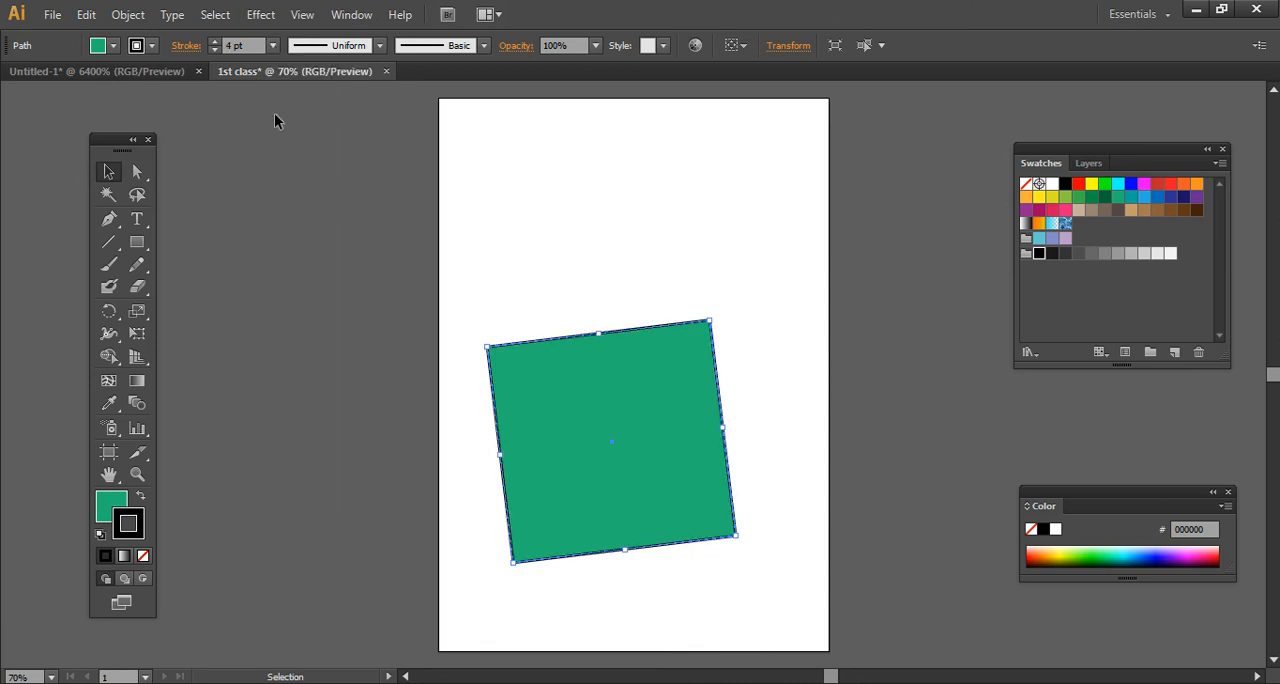
click(272, 45)
click(296, 270)
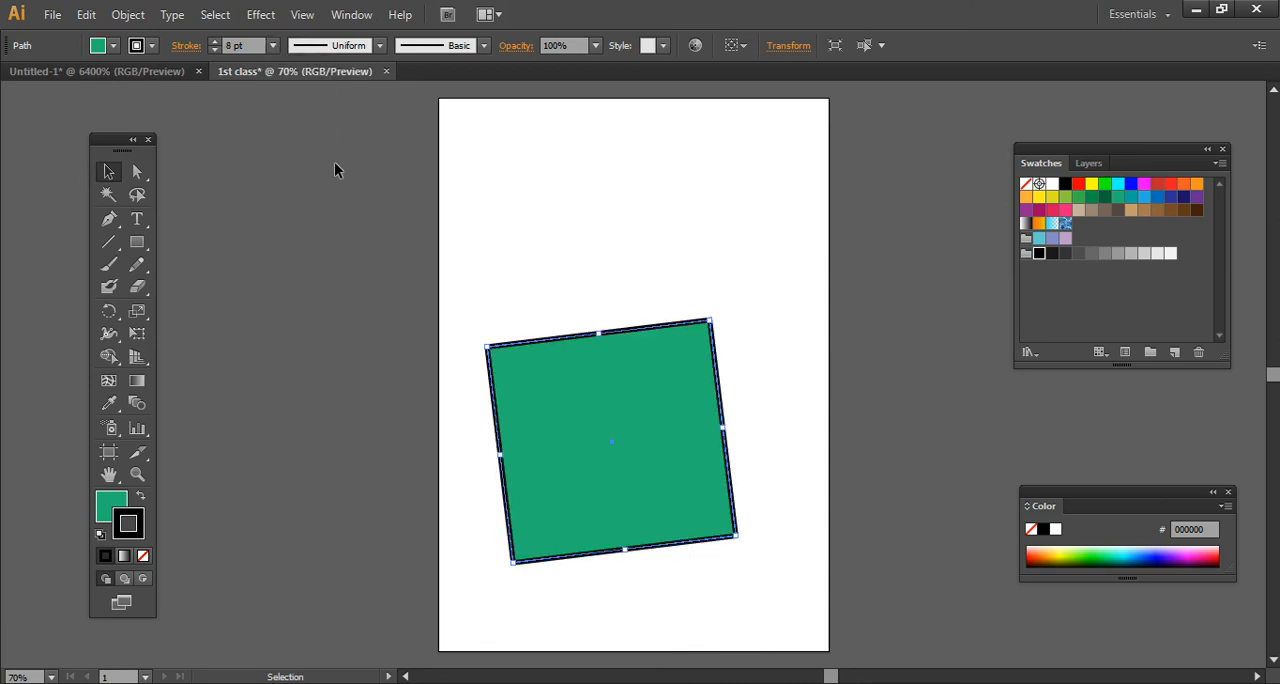
click(272, 45)
click(304, 492)
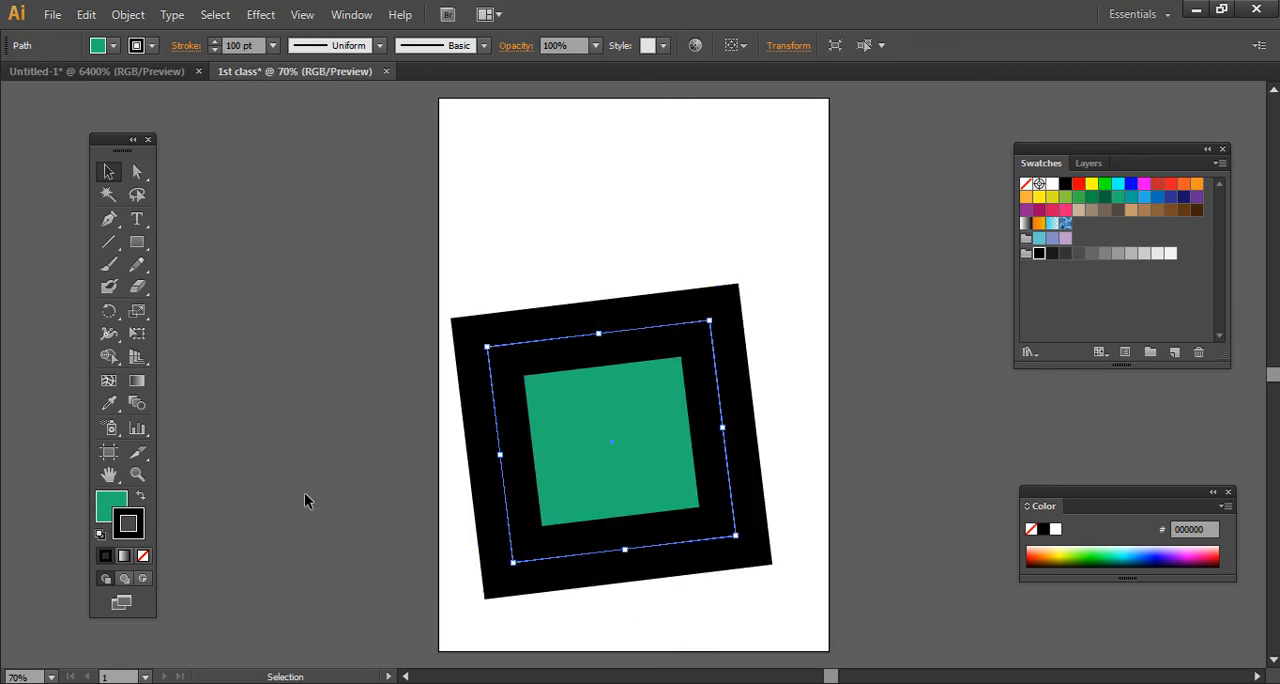
click(272, 45)
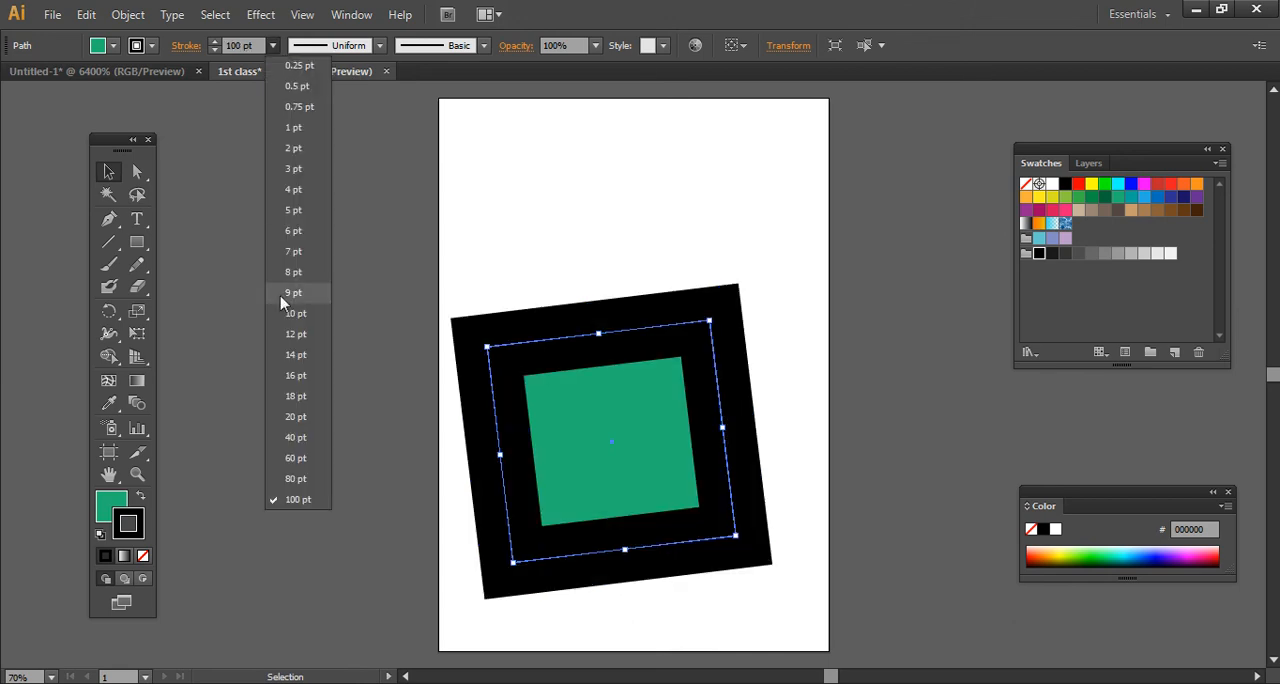
click(292, 355)
click(301, 369)
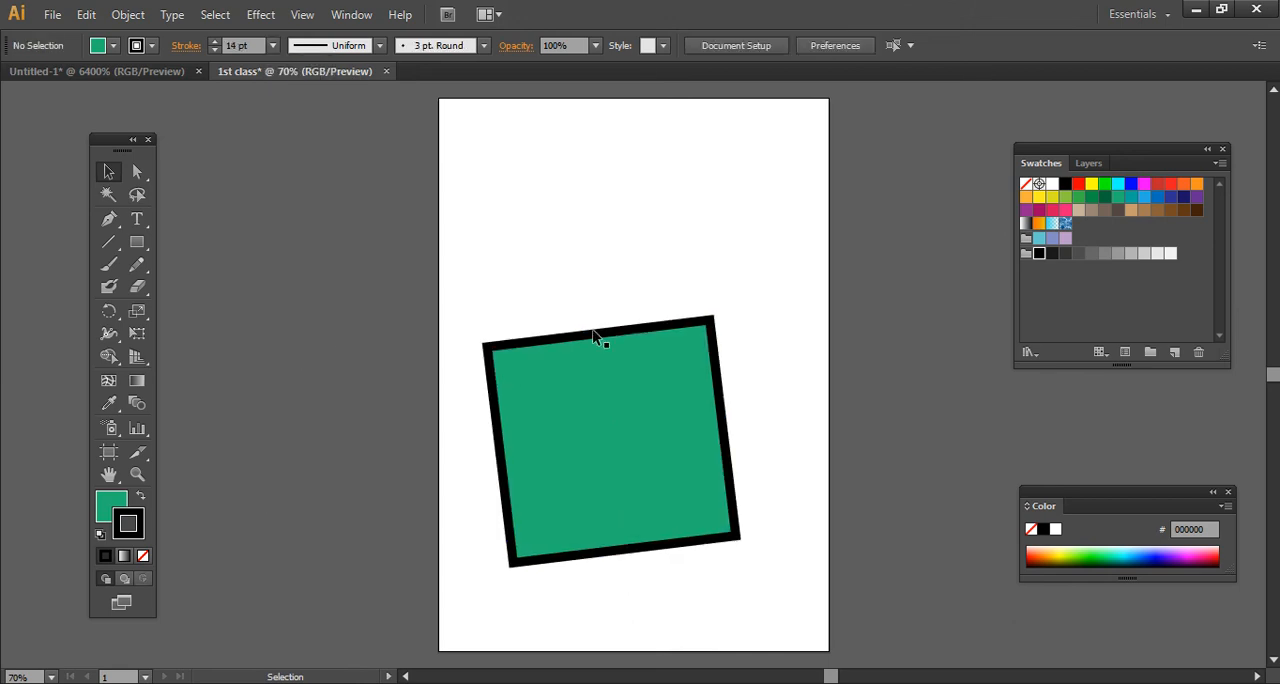
- Open the green square in isolation mode and exit isolation mode with the square still selected
double_click(681, 389)
right_click(723, 413)
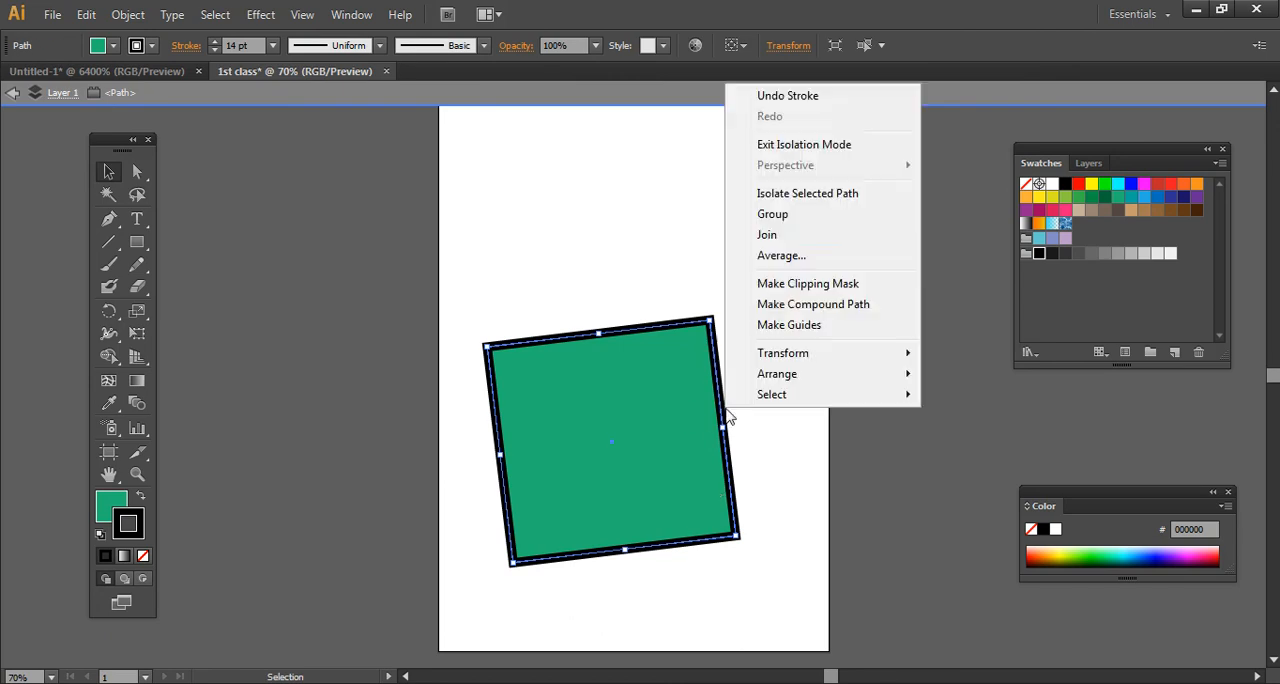
click(778, 150)
click(760, 193)
double_click(666, 392)
right_click(755, 229)
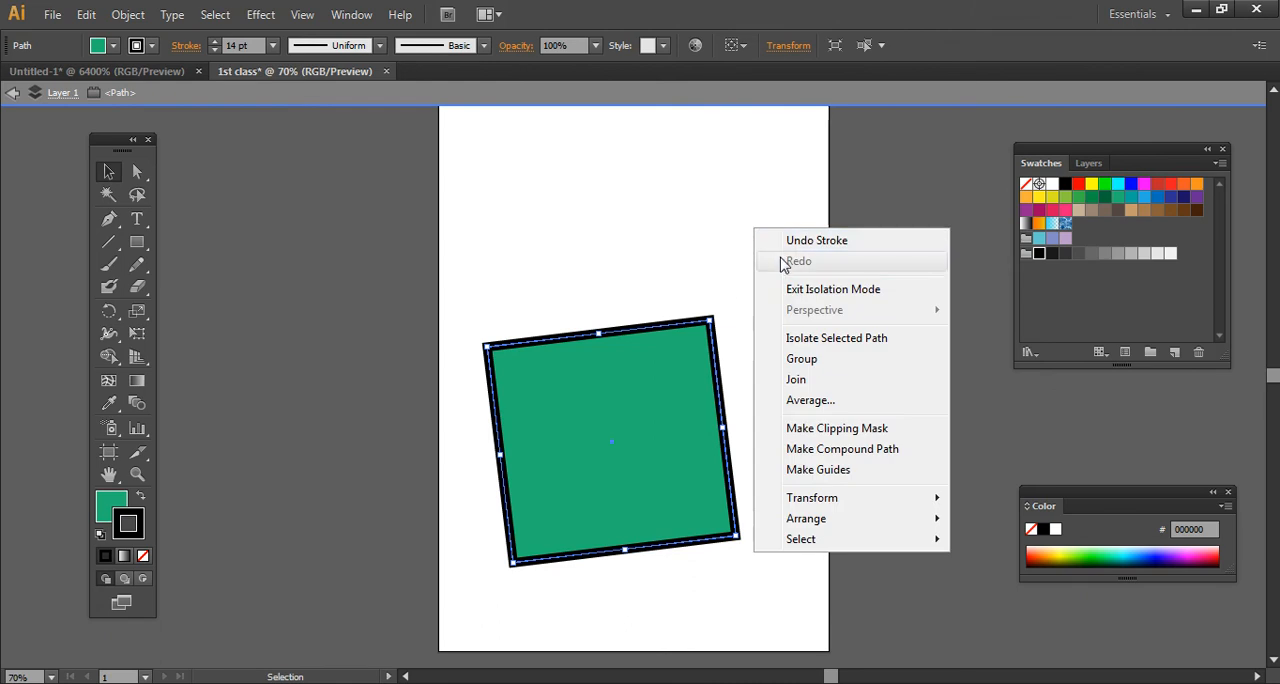
click(800, 289)
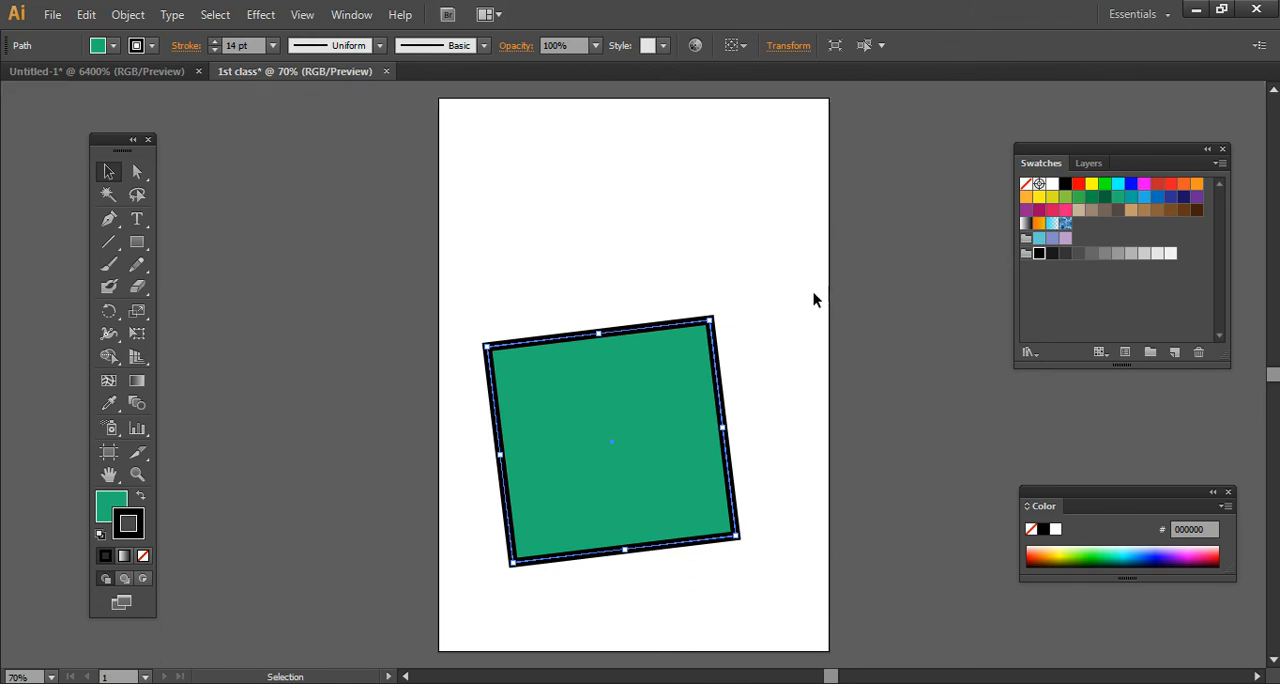
- Set the square's stroke to None, restore it in black and set the fill to None
click(143, 556)
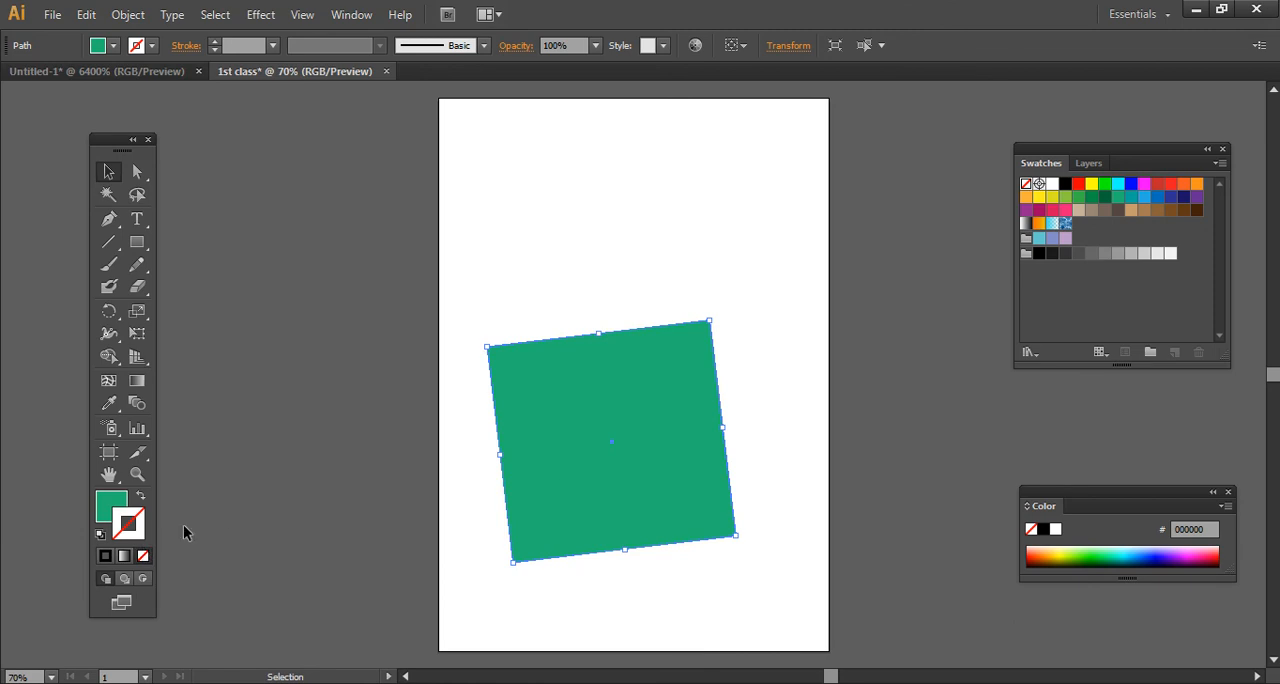
click(105, 556)
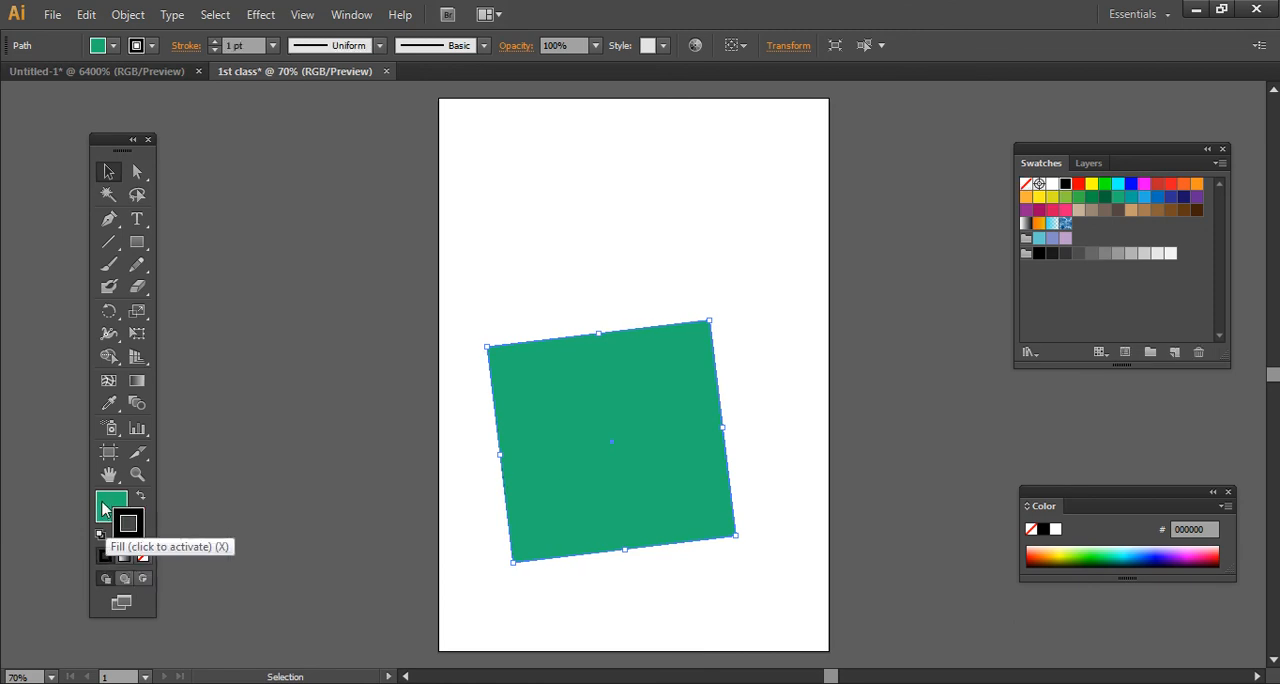
click(105, 515)
click(143, 556)
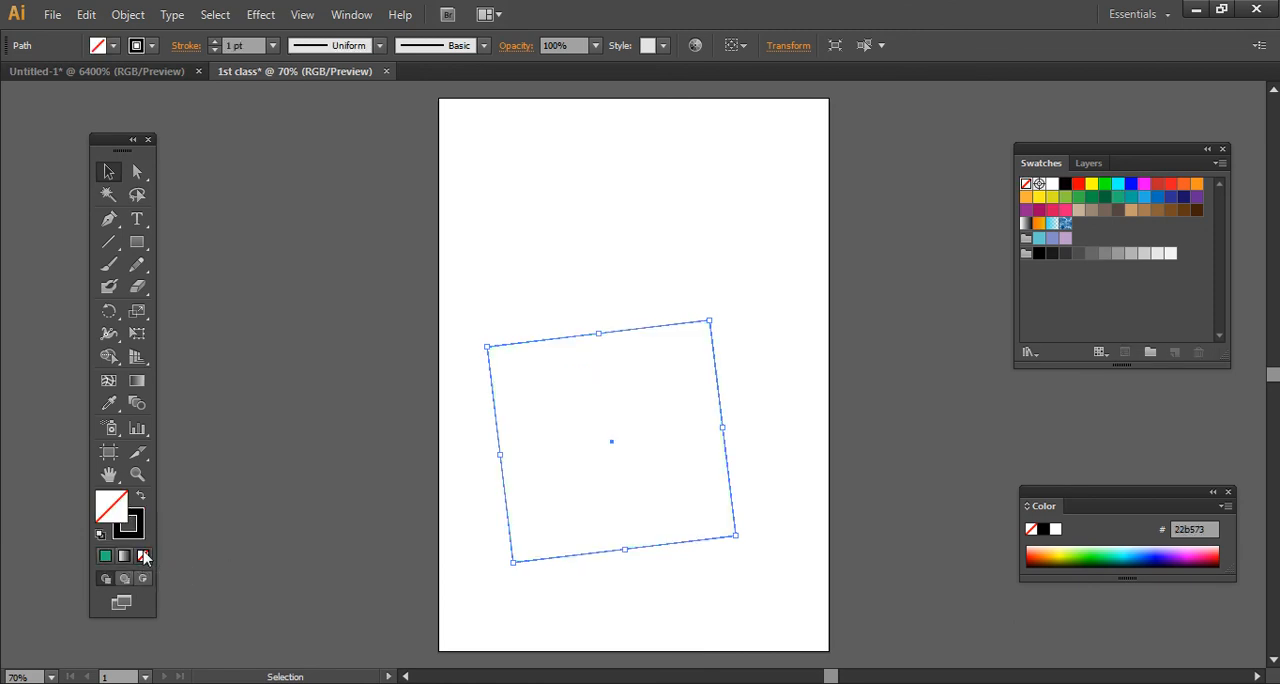
- Deselect the unfilled square, try selecting and moving it through its empty interior, and reselect it by its outline
click(240, 505)
drag(464, 424, 565, 462)
click(605, 424)
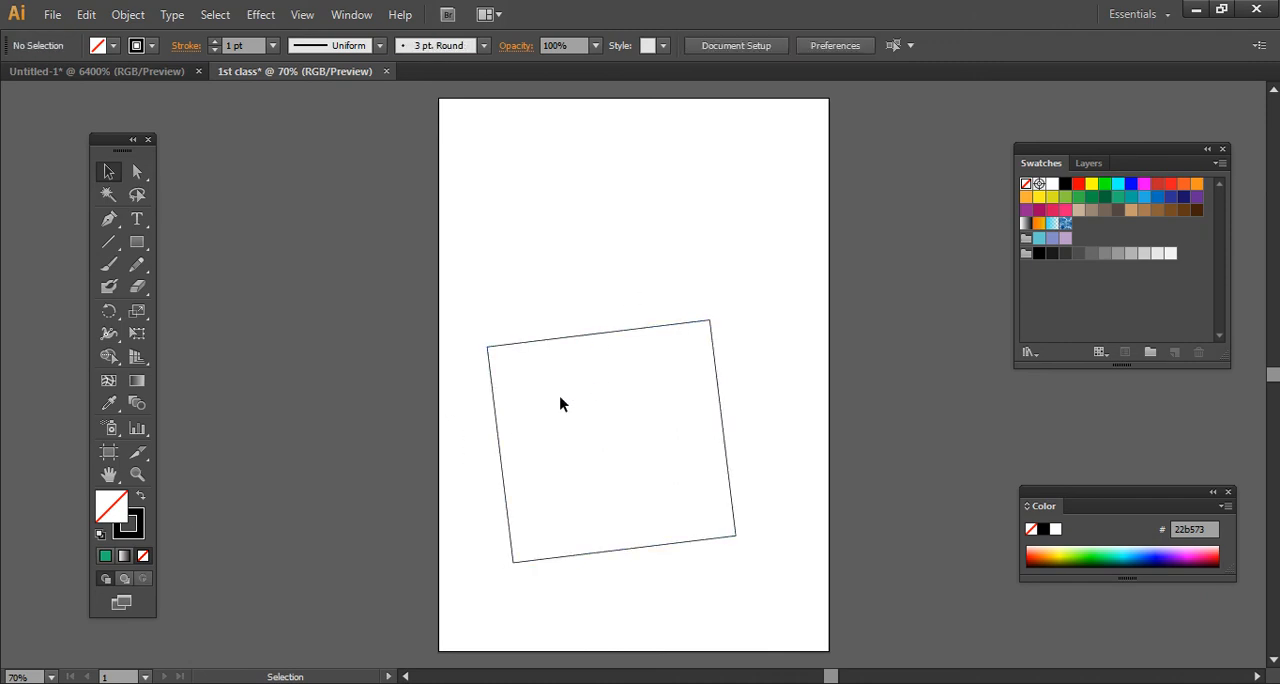
drag(573, 398, 630, 463)
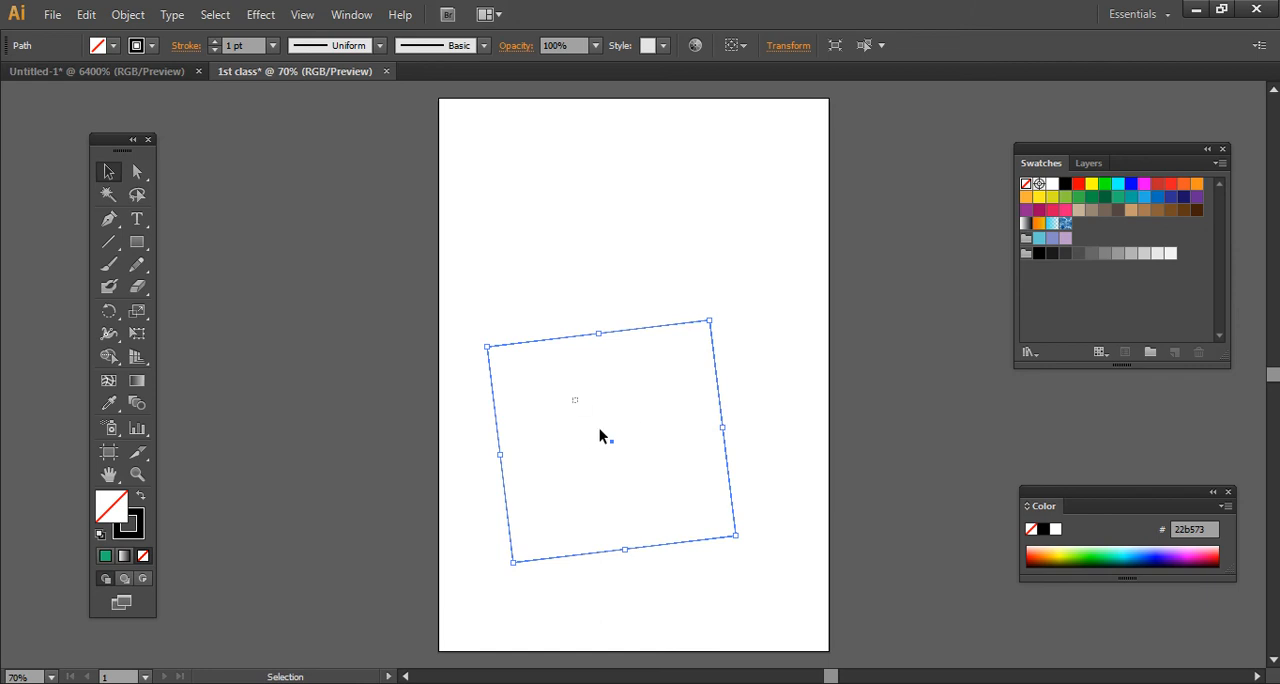
click(580, 323)
drag(591, 373, 643, 470)
- Restore the square's fill, try green, teal and lighter blue swatches and settle on dark blue 2e3192
click(105, 556)
click(1091, 198)
click(1118, 198)
click(1144, 198)
click(1169, 197)
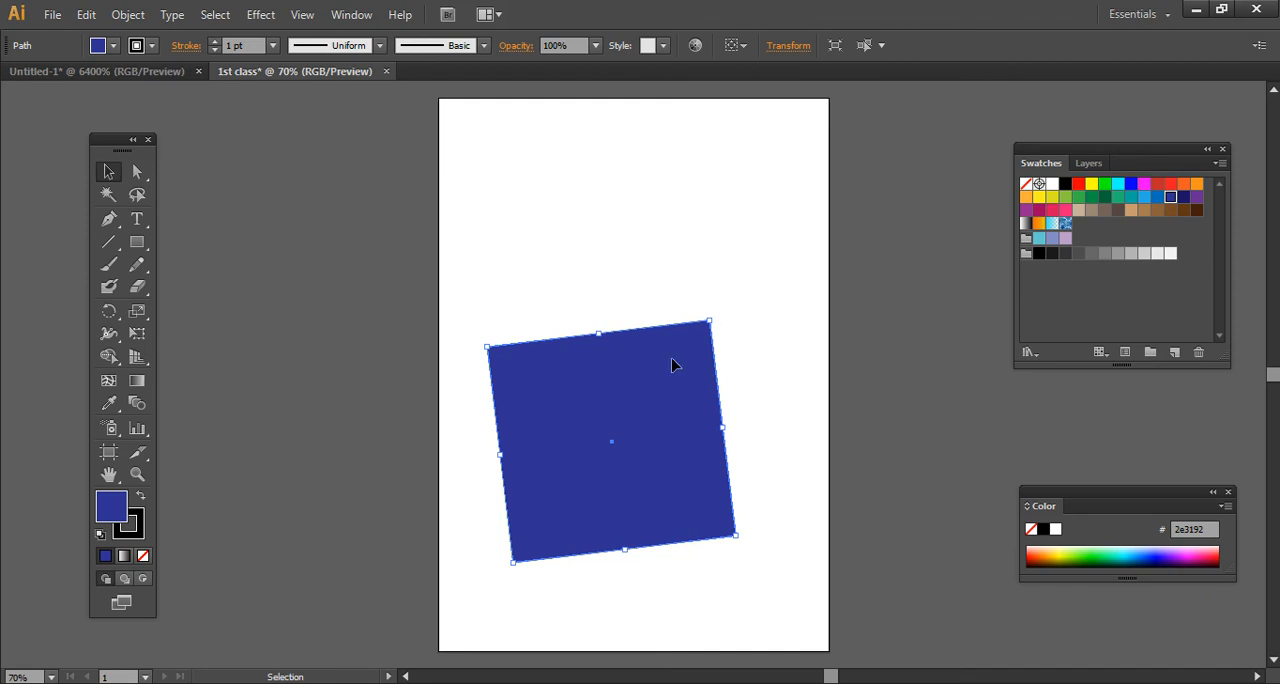
- Replace the square with a rounded rectangle about 5.06 by 4.35 in near the page's upper half, filled yellow-green 8cc63f
key(Delete)
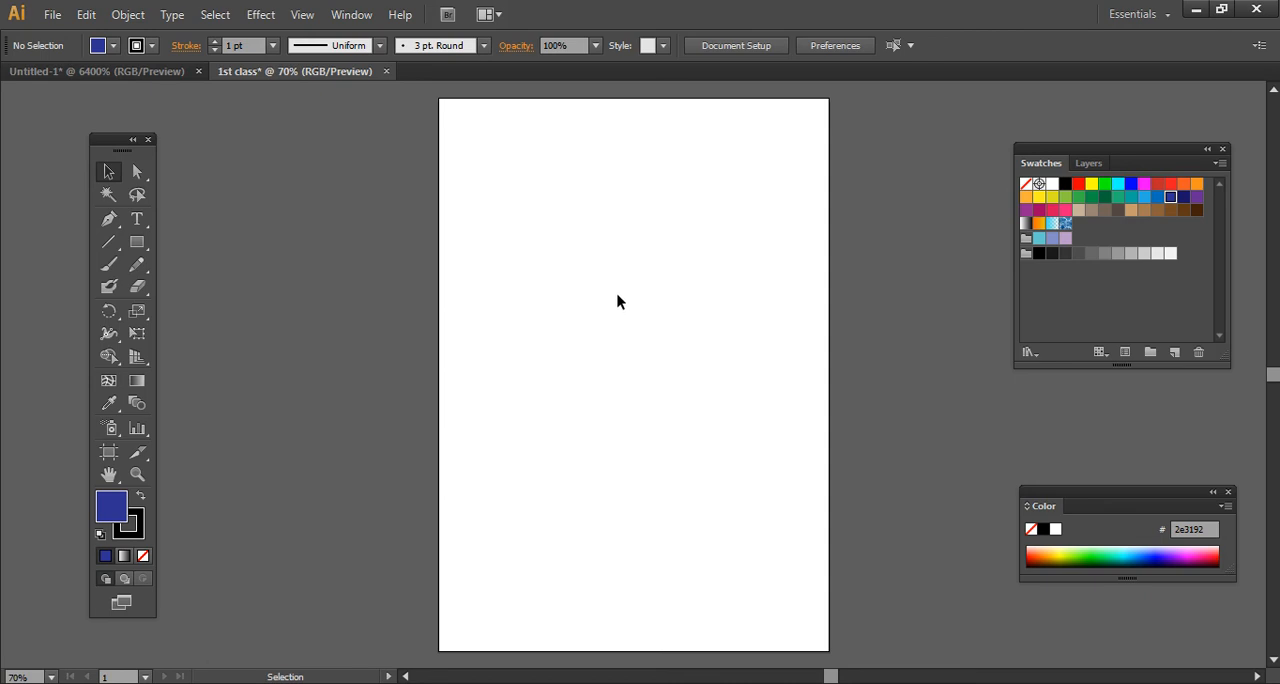
click(137, 242)
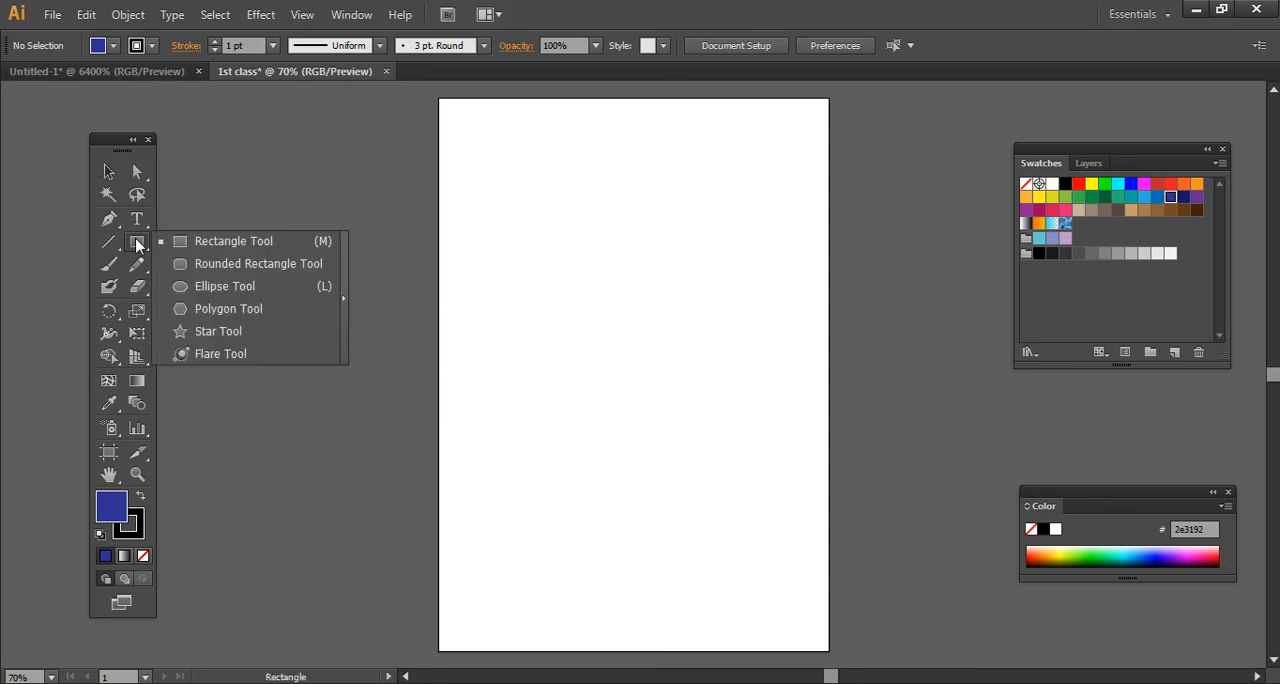
click(190, 263)
drag(510, 178, 750, 385)
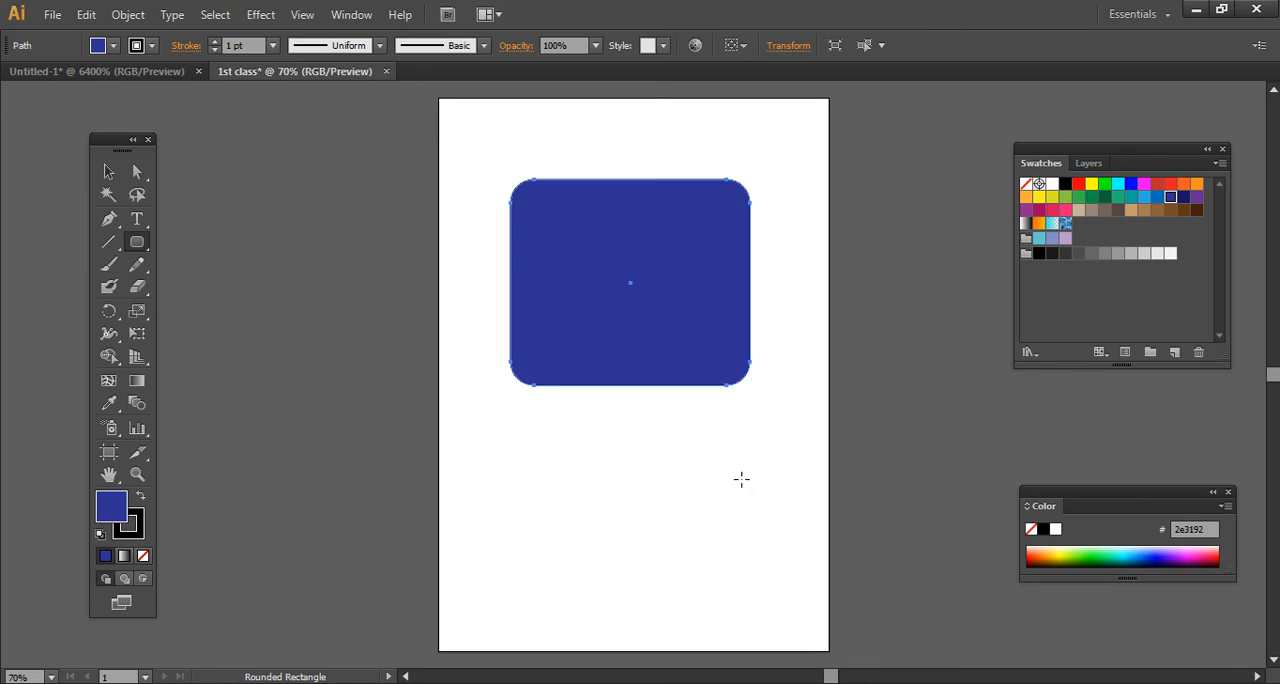
click(1117, 197)
click(1065, 198)
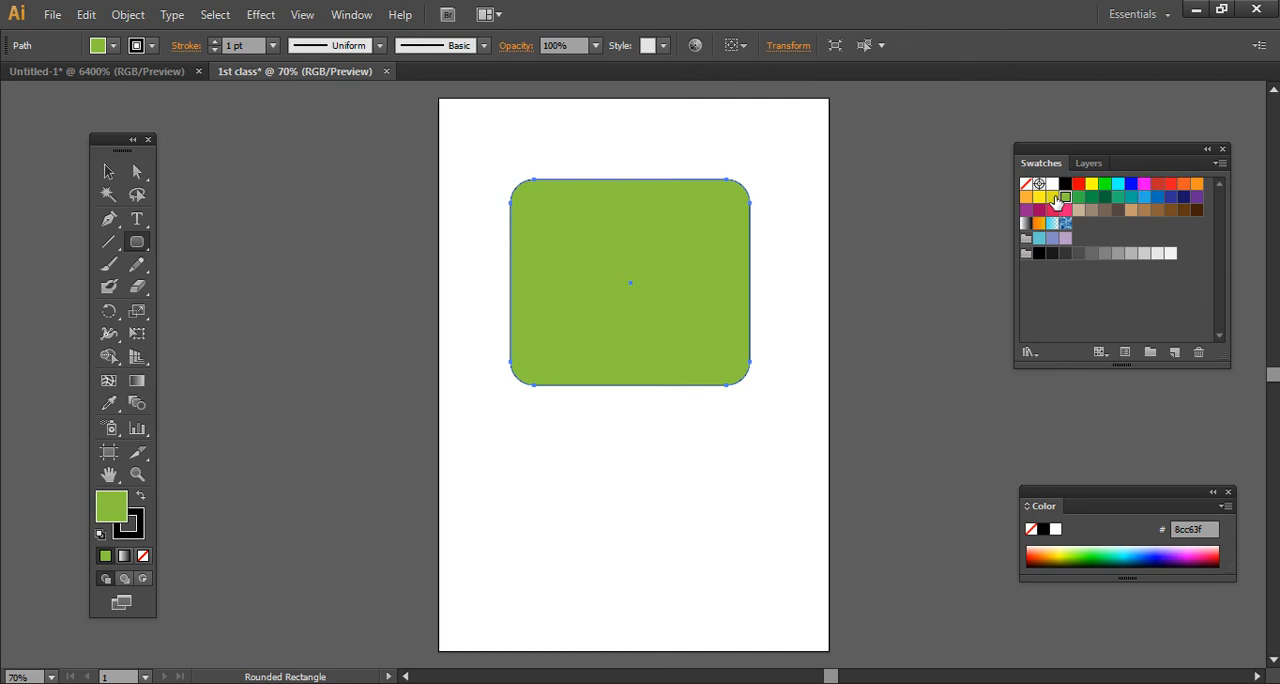
- Create a rectangle exactly 3.5 in wide and 2 in high and move it below the rounded rectangle
click(136, 246)
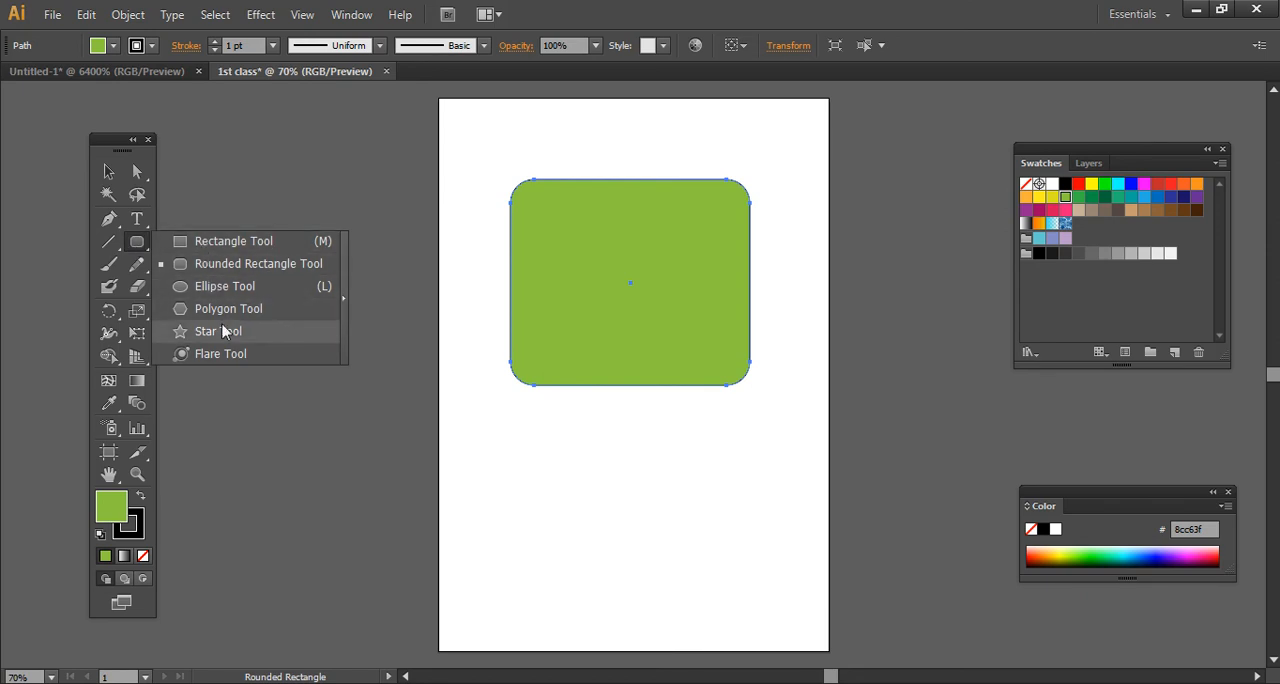
click(232, 241)
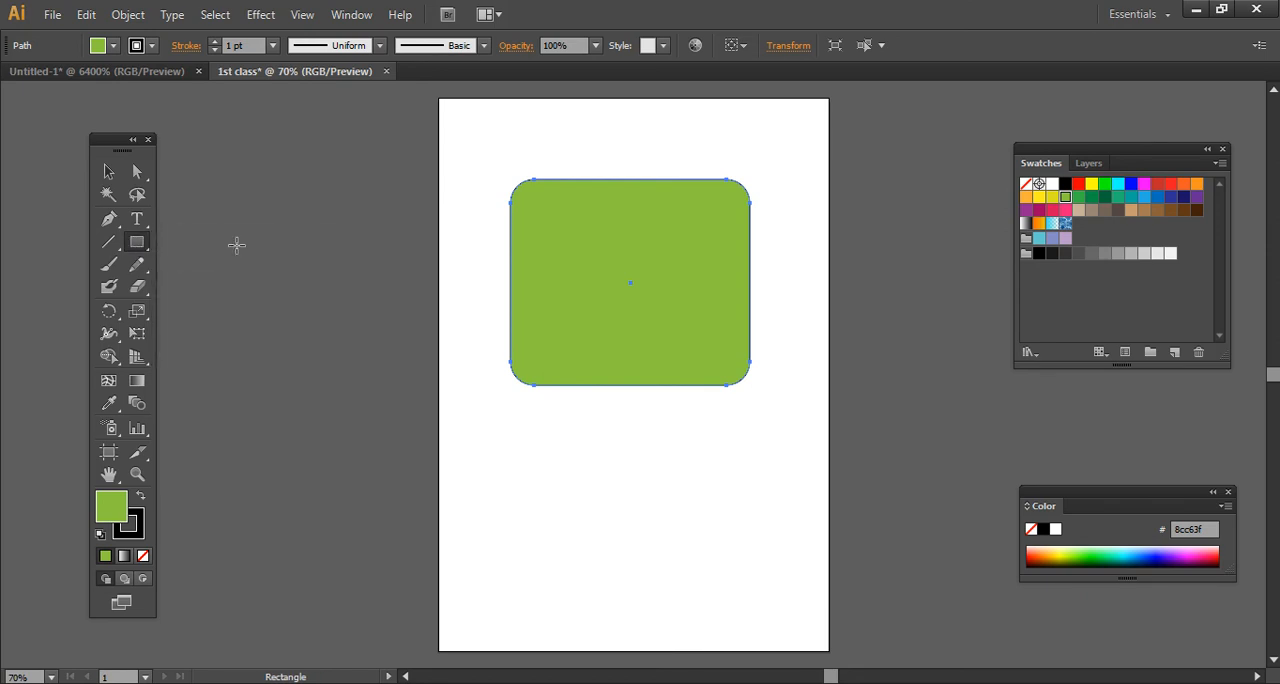
click(405, 264)
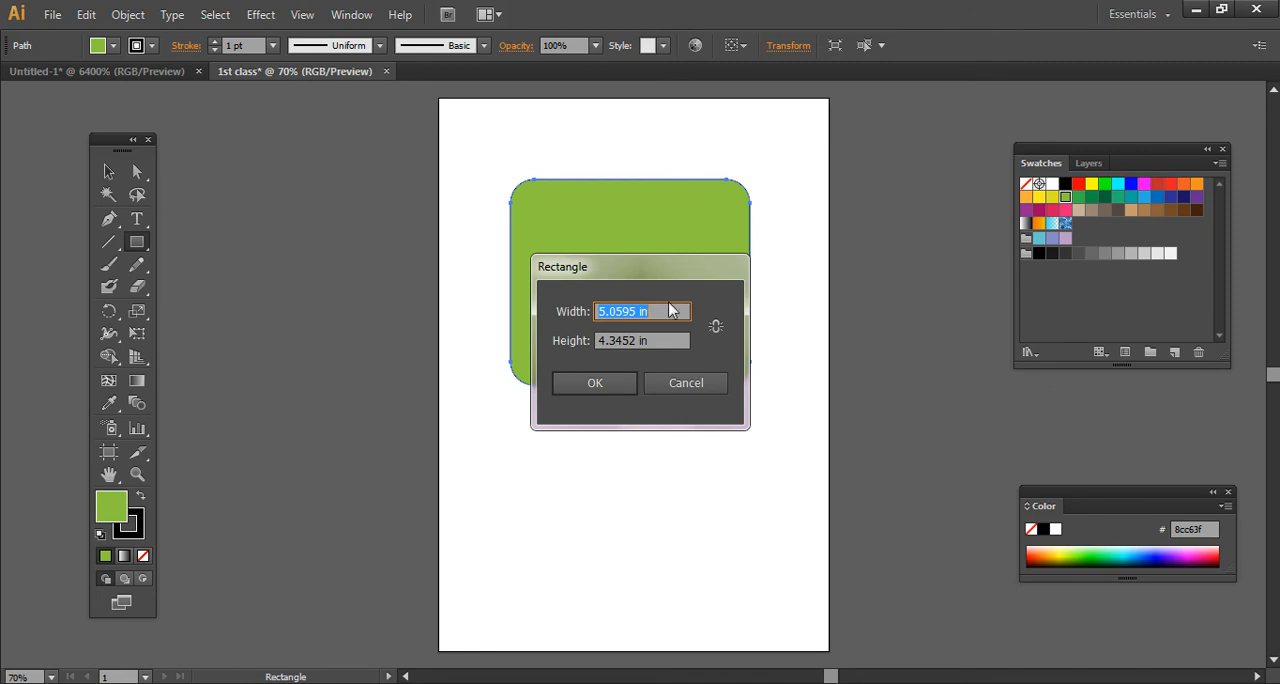
text(3.5)
key(Tab)
text(2)
key(Return)
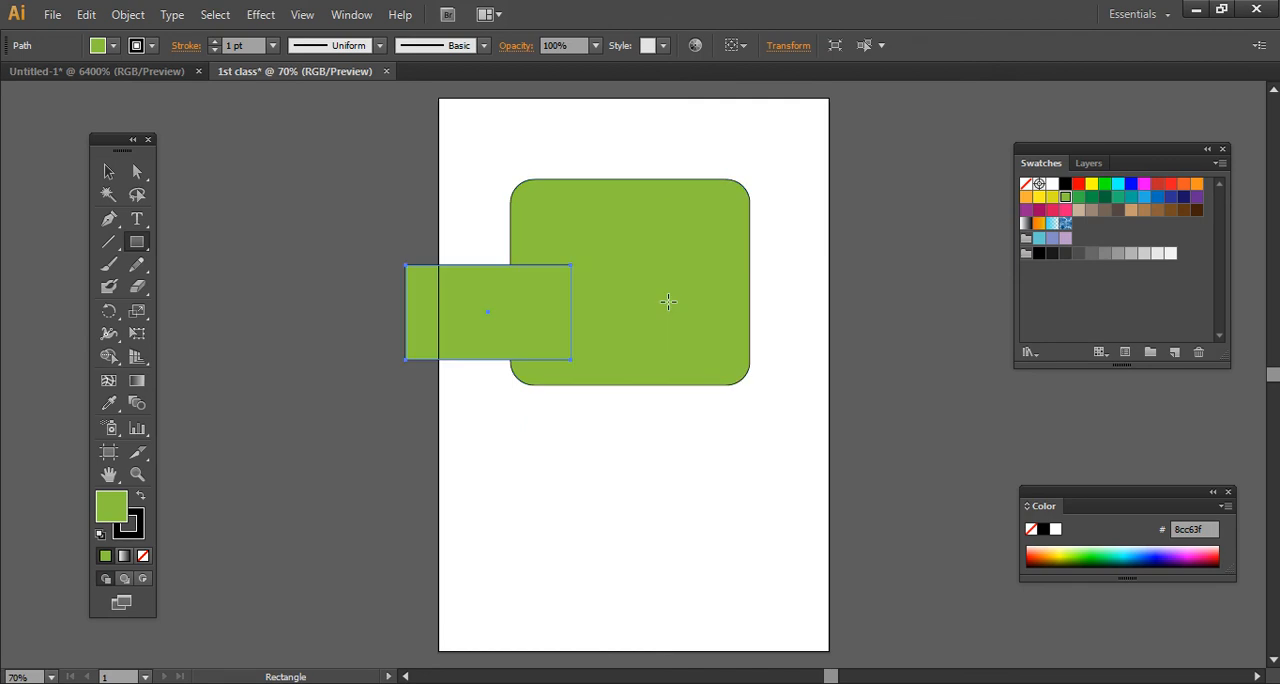
click(108, 171)
drag(424, 350, 594, 534)
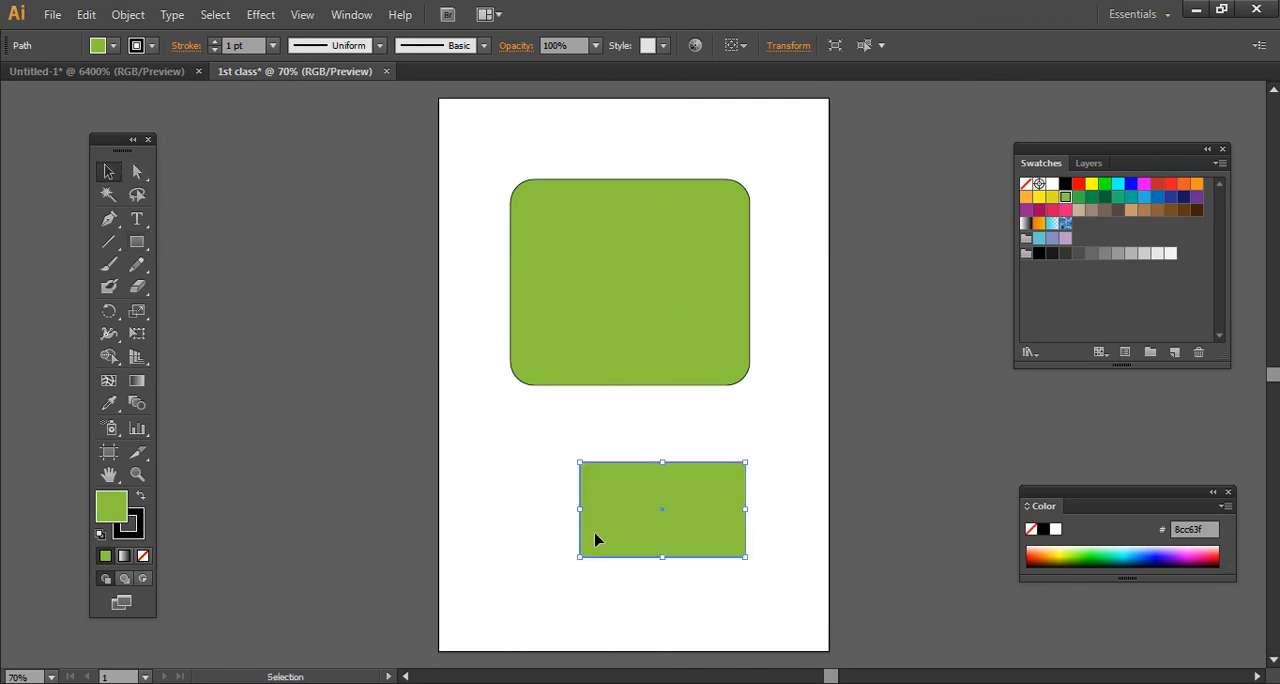
- Delete the large rounded rectangle and the small rectangle below it
click(617, 380)
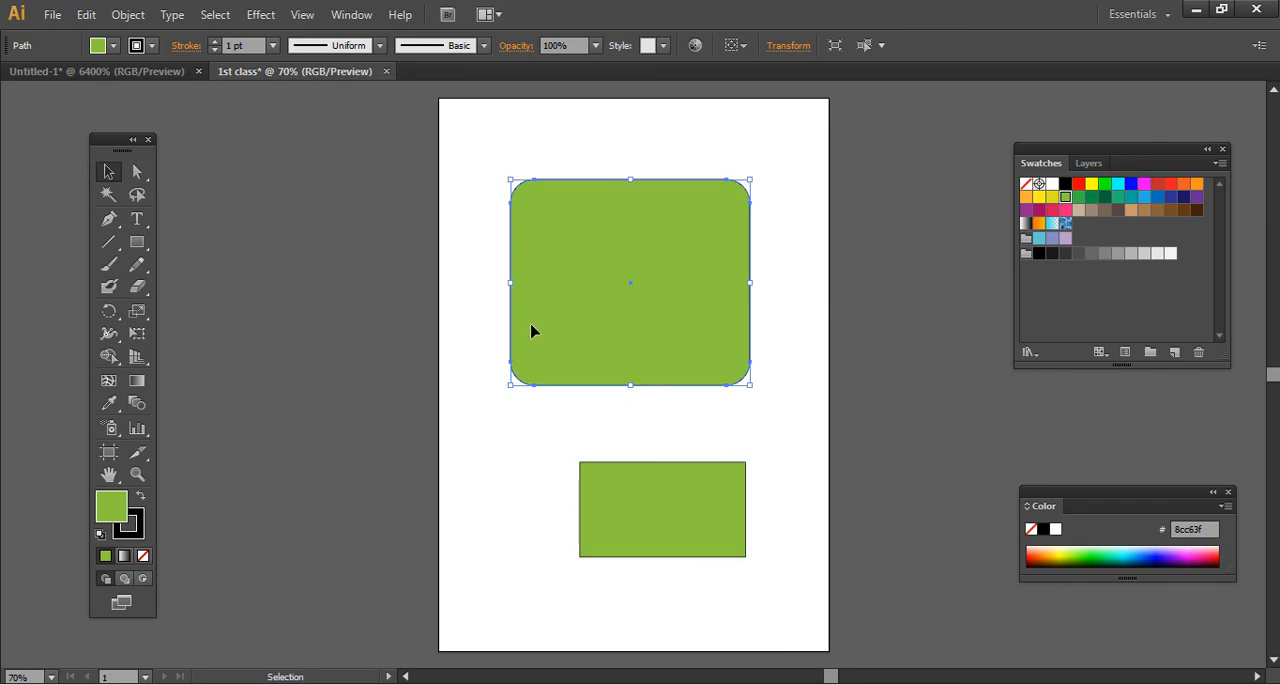
key(Delete)
click(700, 530)
key(Delete)
- Create a 3.5 by 2 in rounded rectangle with a 0.5 in corner radius and move it toward the page's centre
drag(137, 242, 200, 264)
click(467, 290)
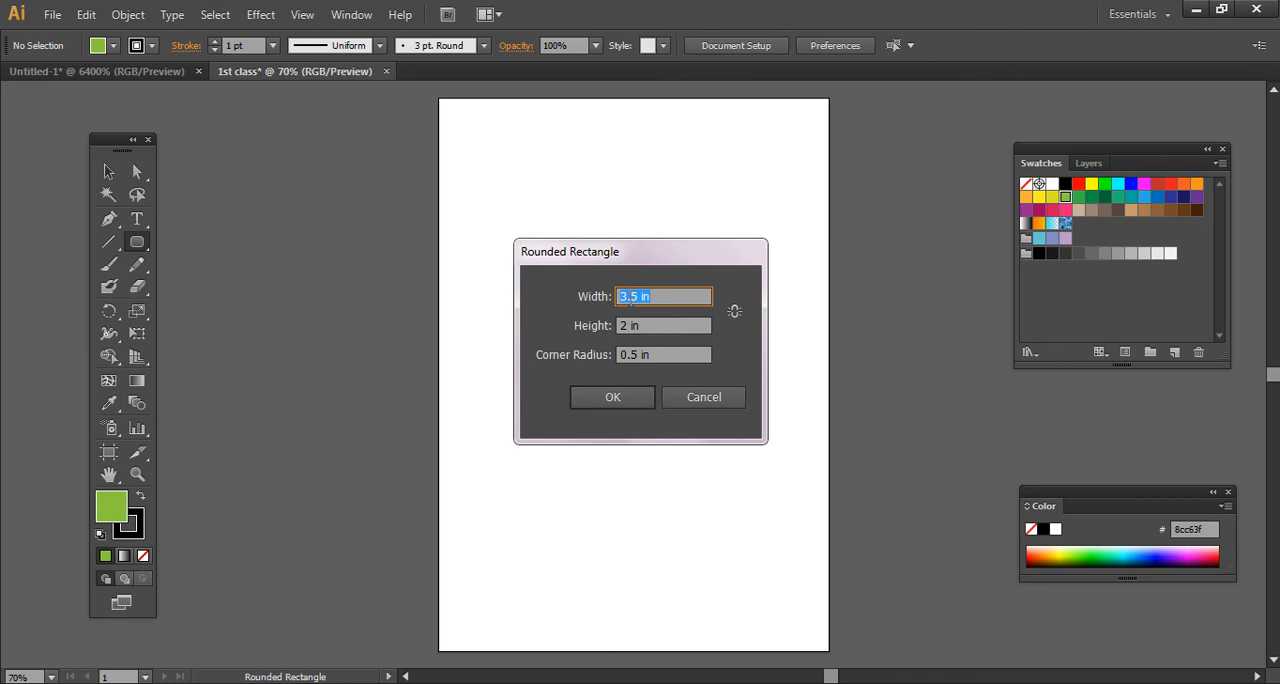
click(627, 397)
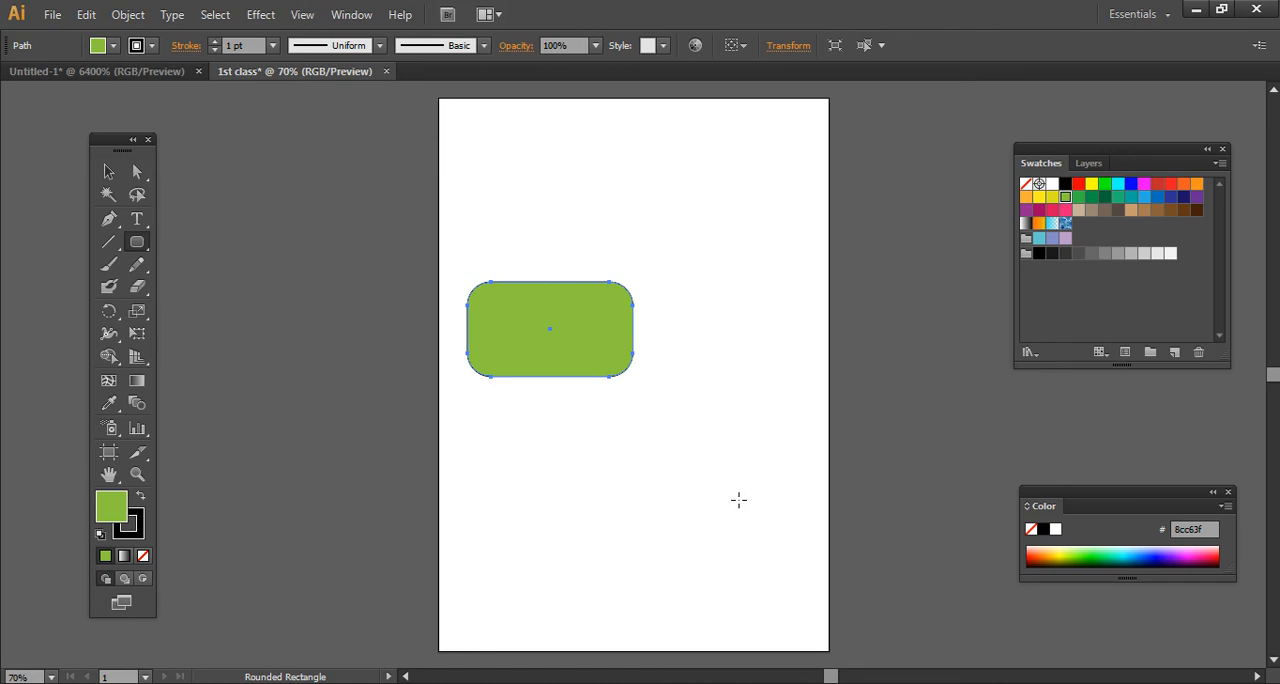
click(109, 171)
drag(530, 357, 646, 338)
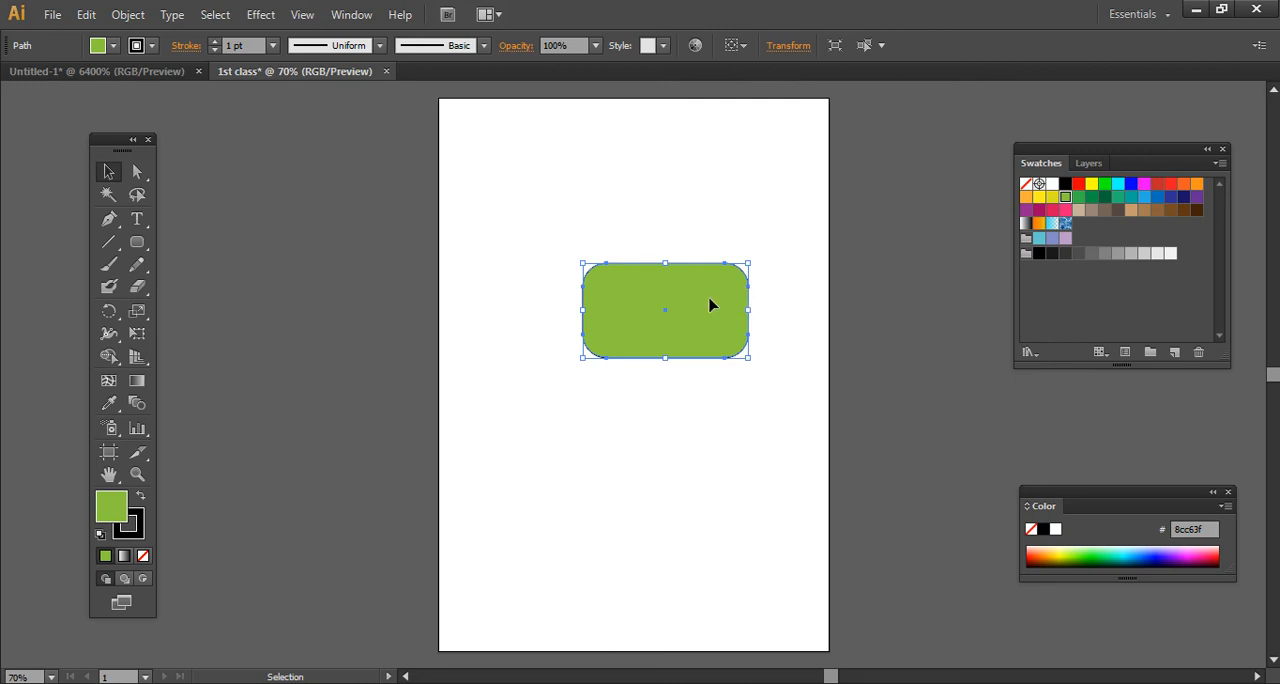
drag(709, 305, 686, 320)
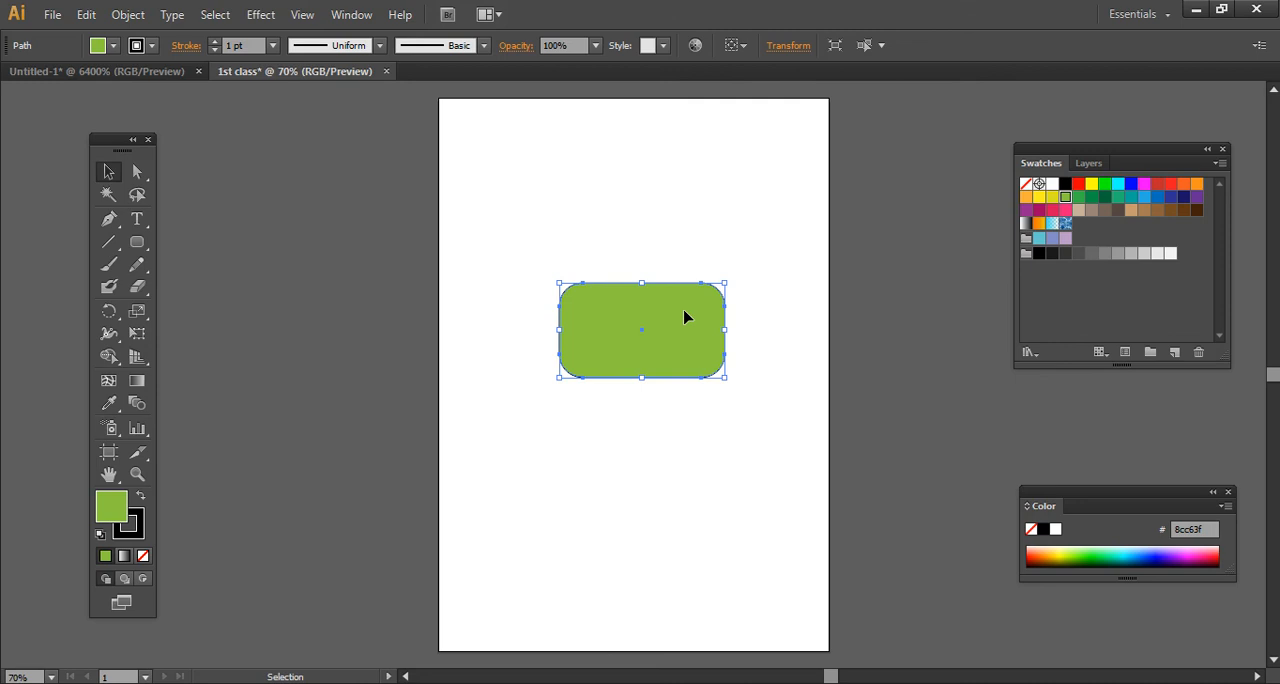
- Delete the rounded rectangle and create an ellipse with both width and height set to 4 in
key(Delete)
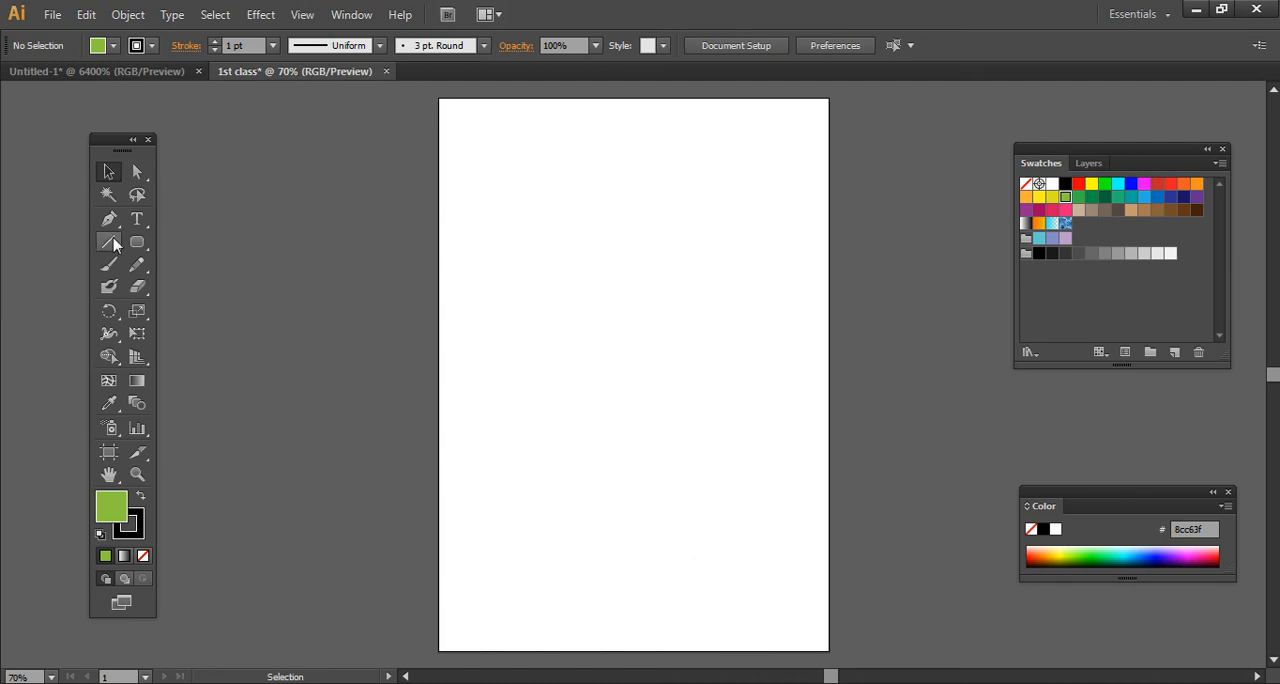
drag(136, 244, 206, 286)
click(474, 316)
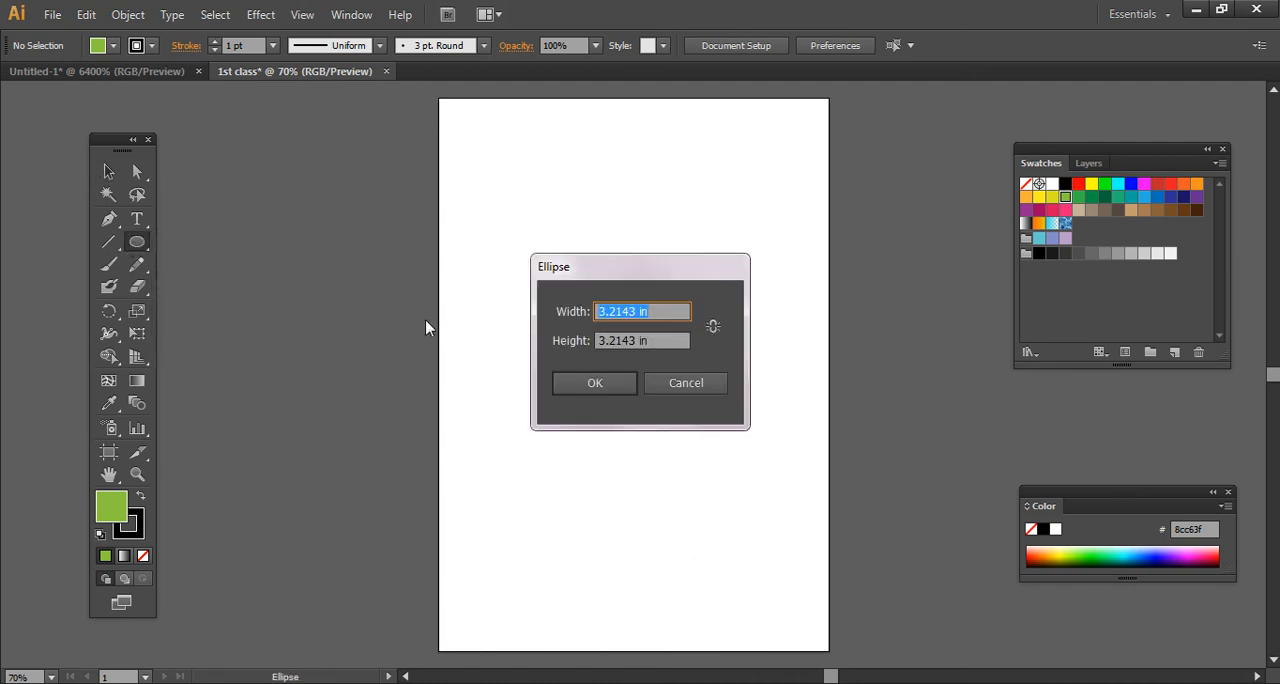
text(4)
key(Tab)
key(Tab)
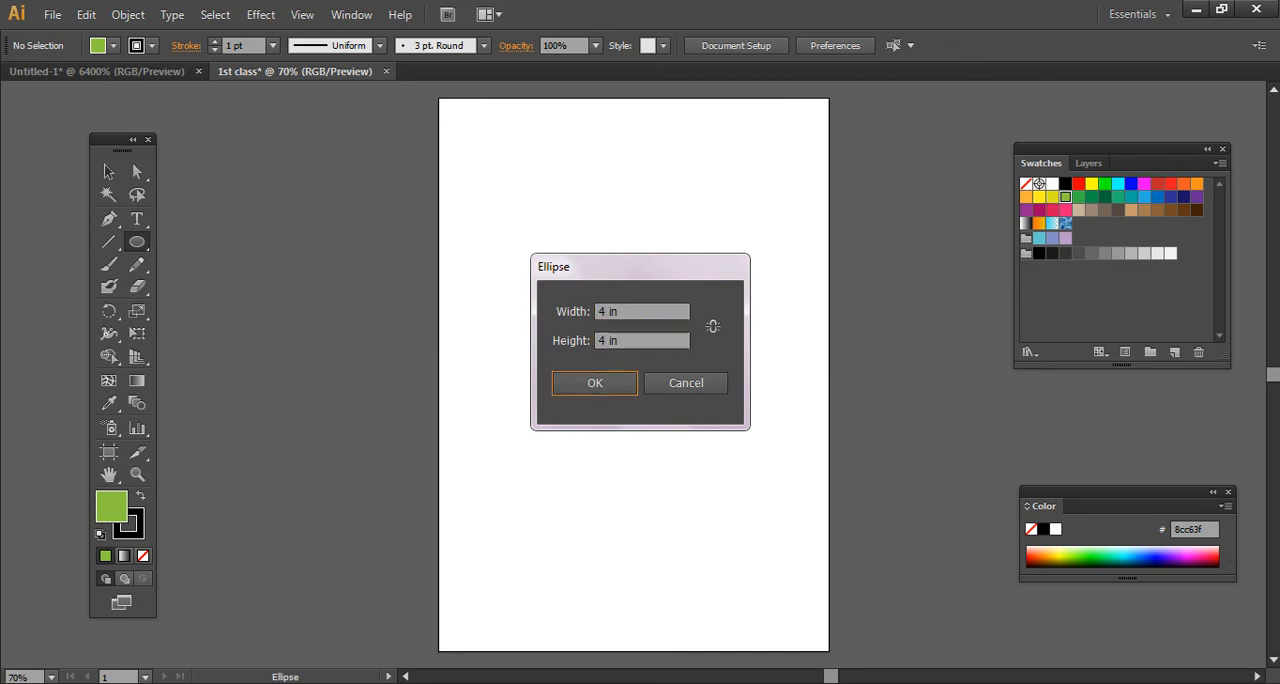
key(Return)
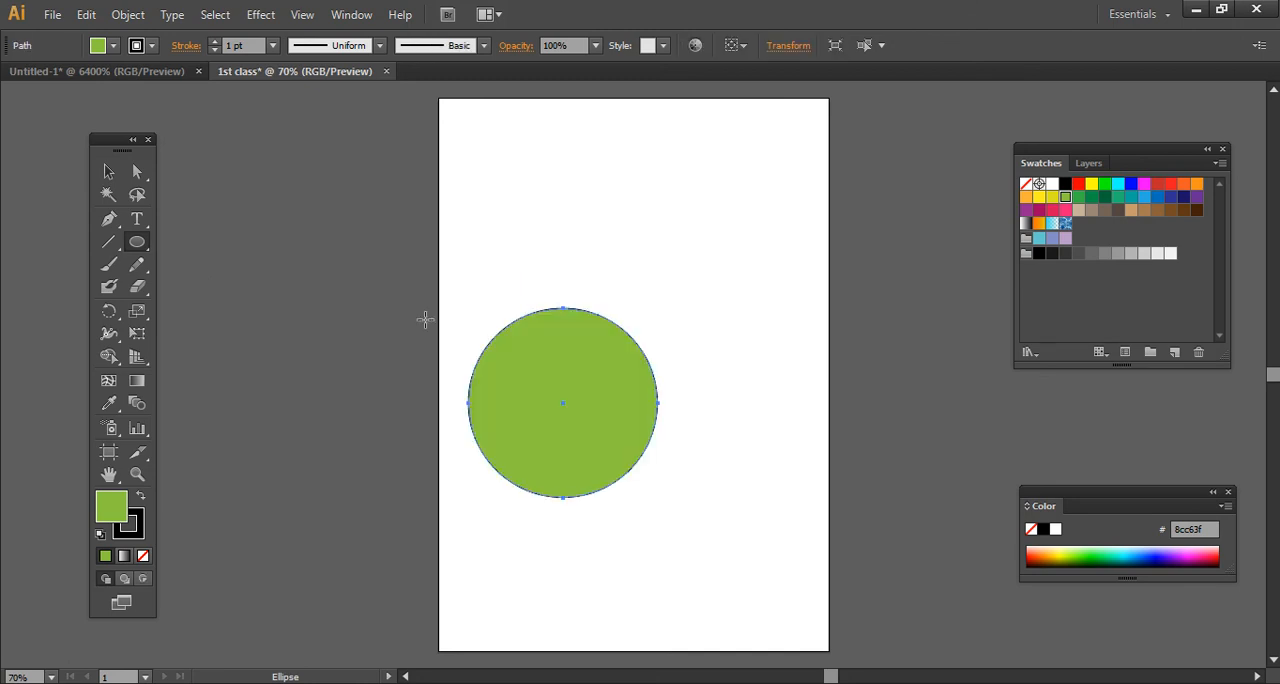
- Replace the circle with a larger circle, a wide flat ellipse below it and a narrow tall one above, and select all three
key(Delete)
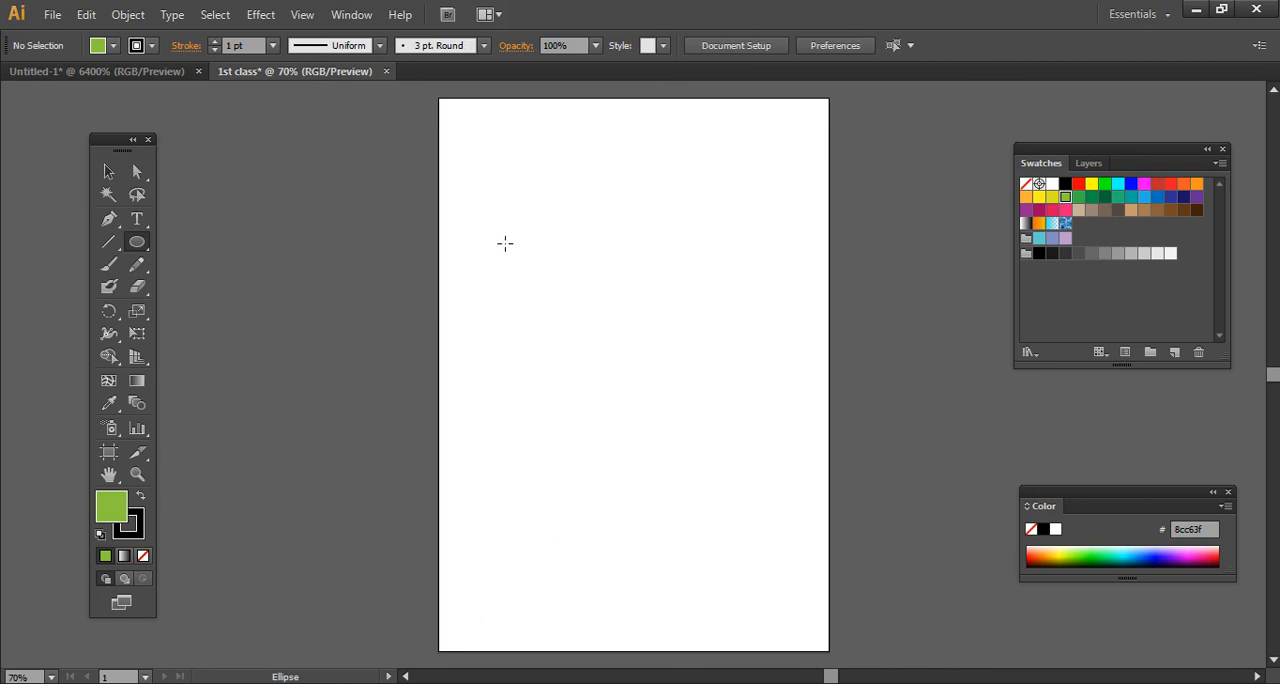
drag(505, 243, 712, 470)
drag(486, 516, 749, 561)
drag(612, 132, 660, 241)
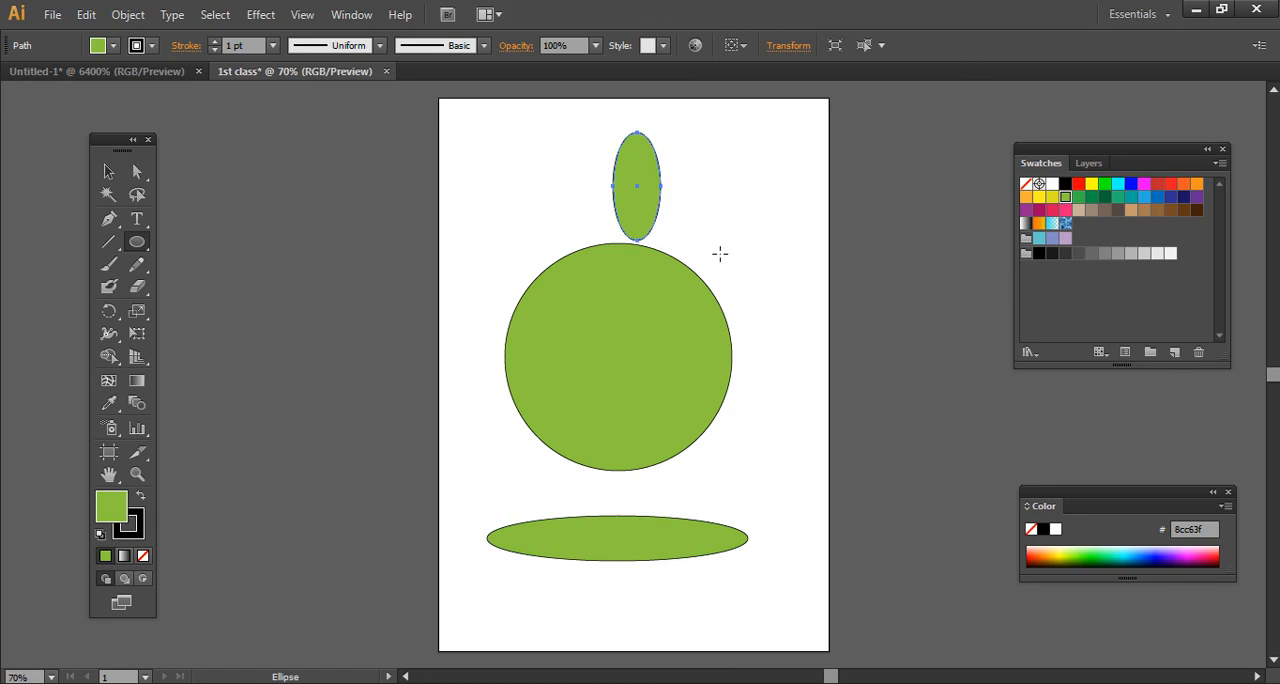
key(ctrl+a)
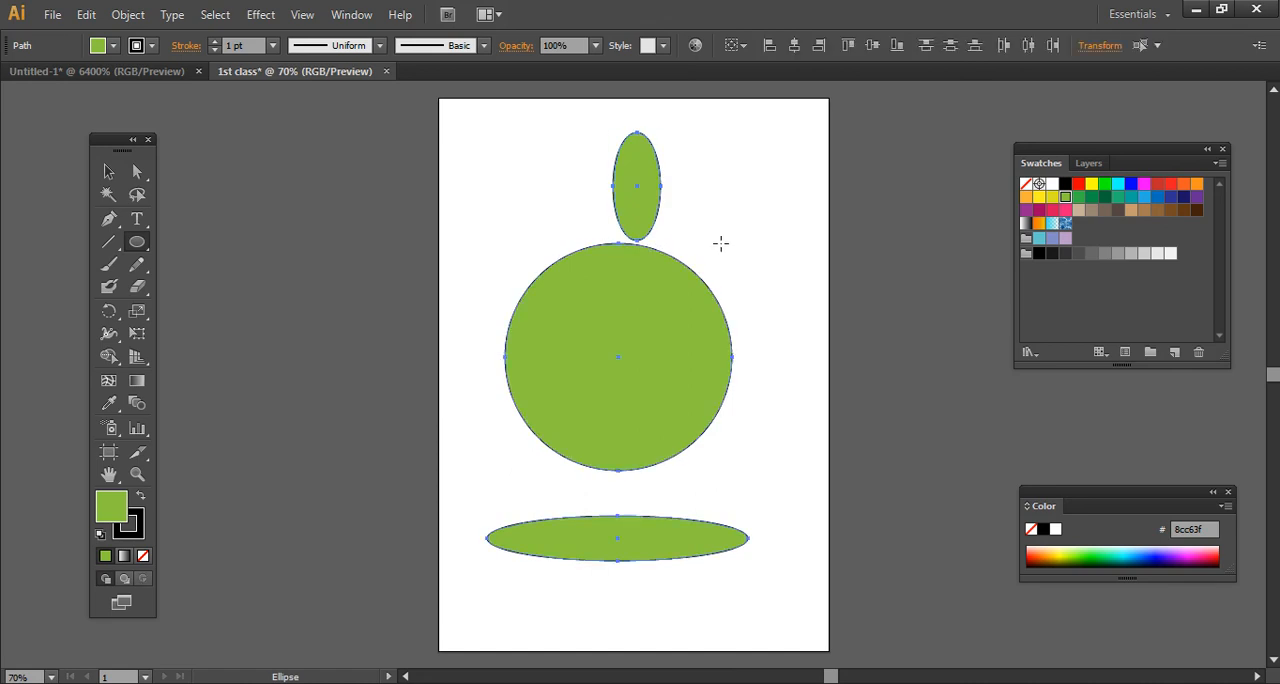
- Delete the three ellipses and draw a hexagon with a radius of about 1.5 in near the page's upper-left corner
key(Delete)
click(137, 248)
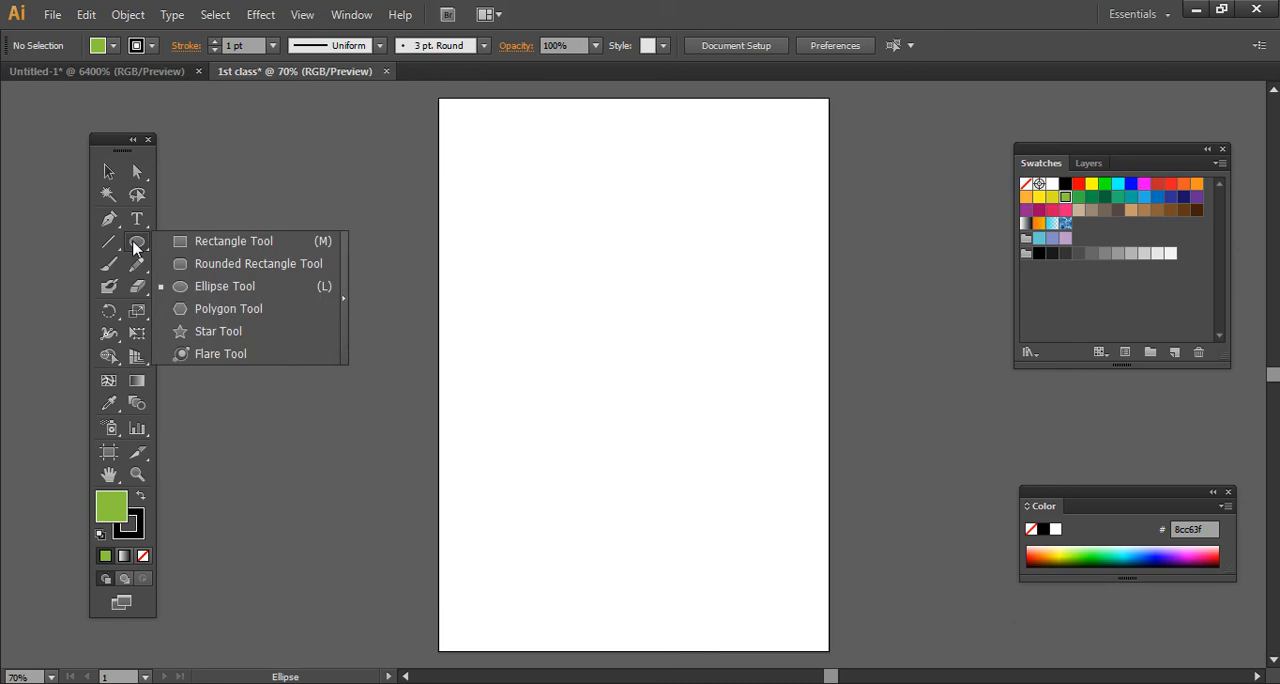
click(195, 312)
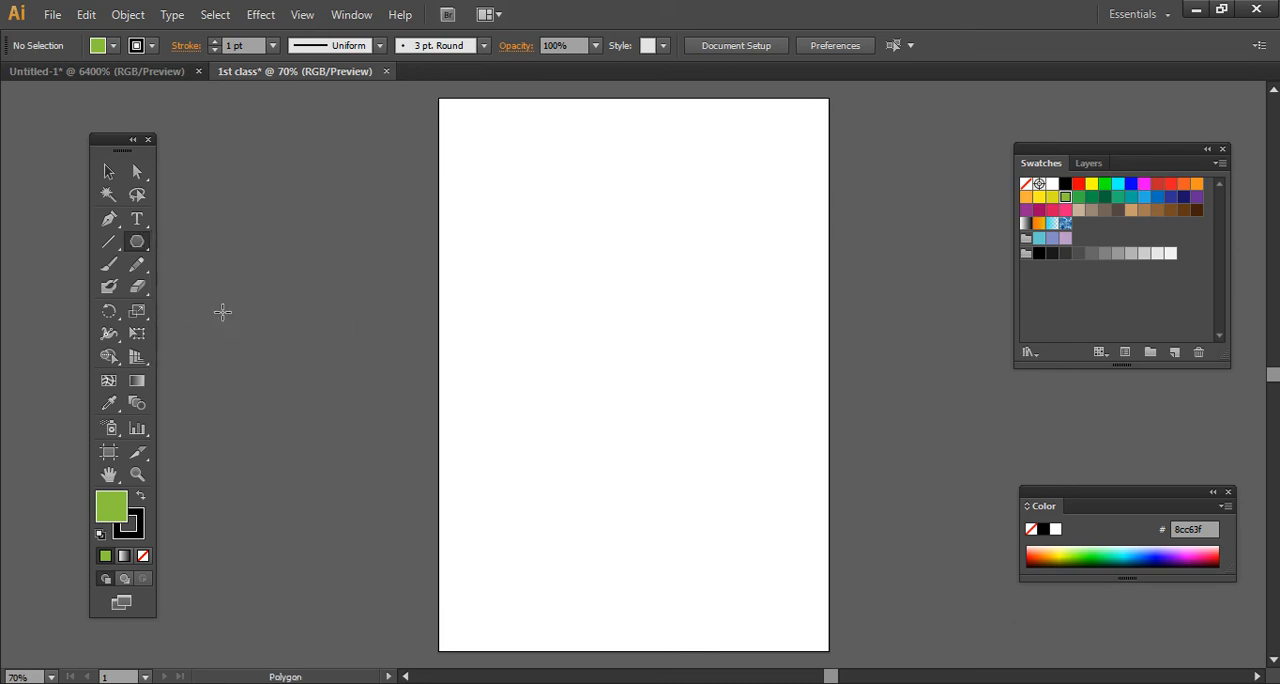
drag(557, 206, 612, 257)
- Create a five-sided polygon beside the hexagon and a four-sided one below them, keeping the 1.5176 in radius
click(719, 254)
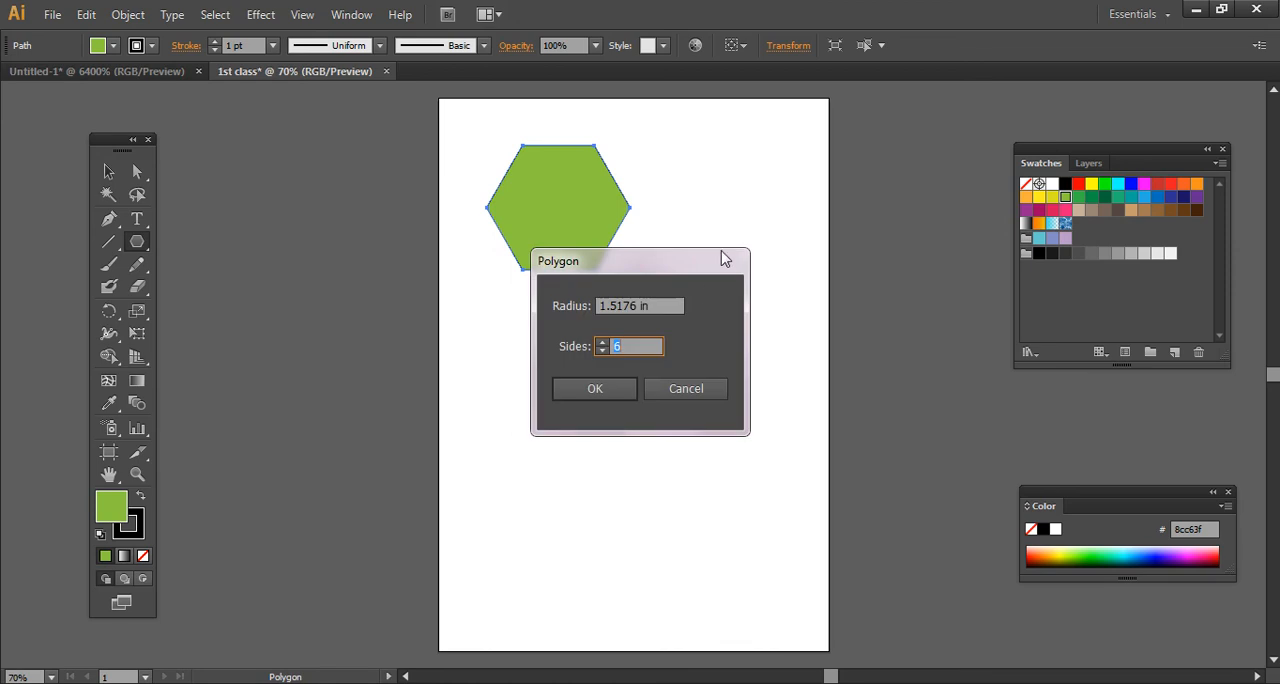
click(600, 350)
click(595, 389)
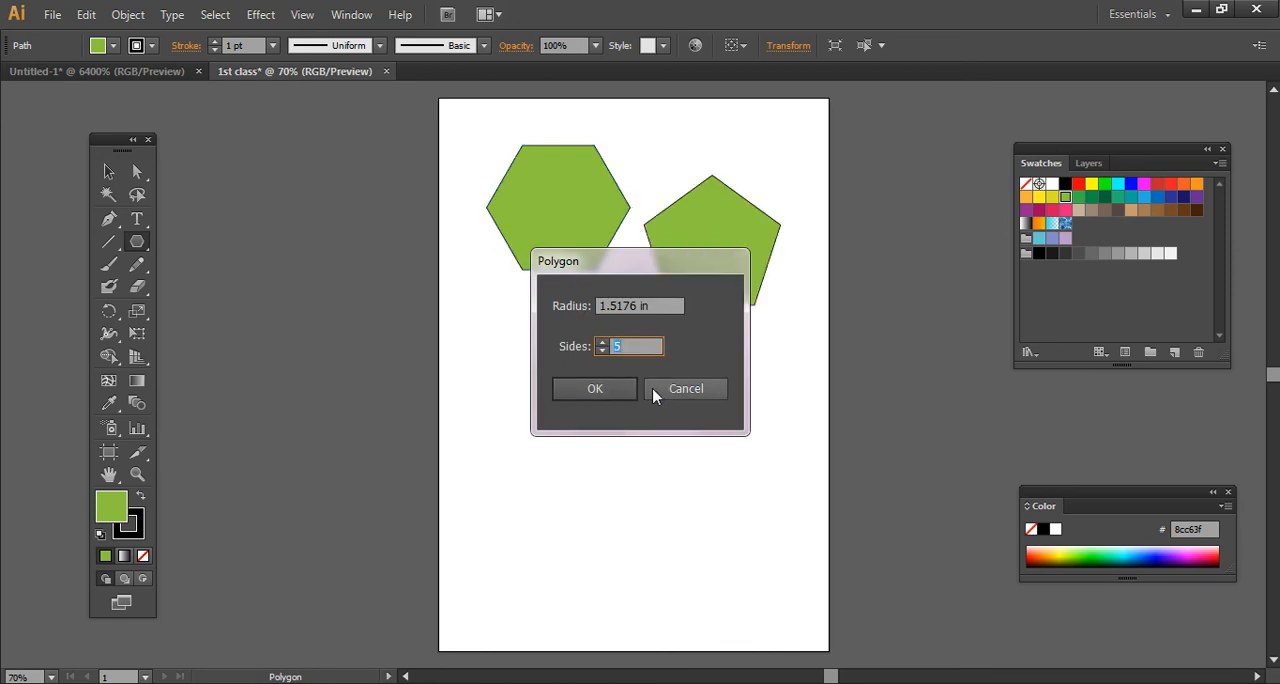
click(595, 389)
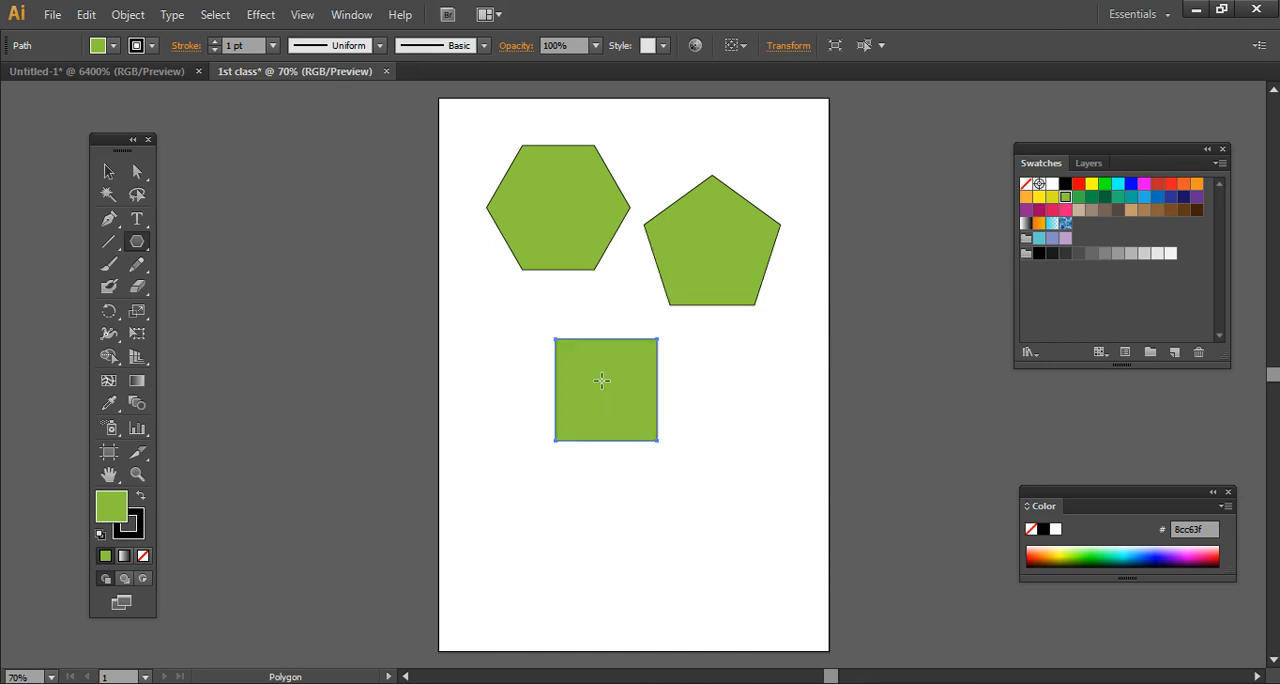
- Create a three-sided polygon beside the square and a seven-sided one below it, both with a 1.5176 in radius
click(701, 389)
click(602, 350)
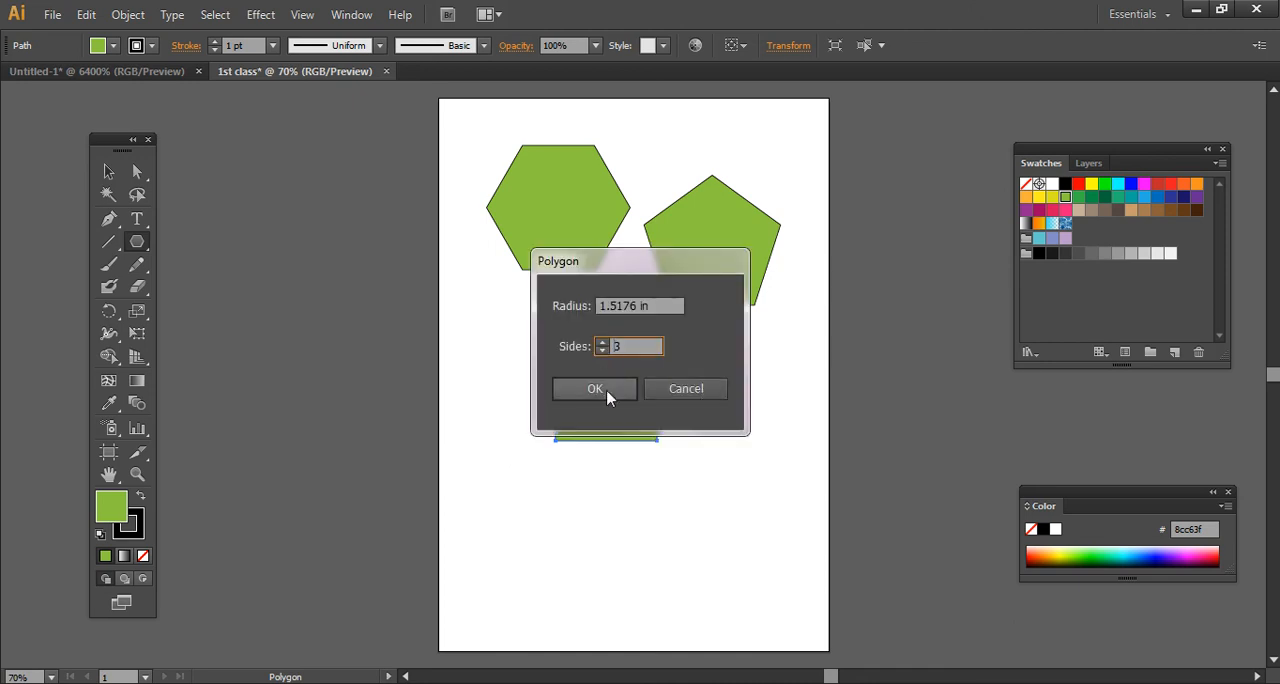
click(600, 389)
click(603, 478)
click(601, 342)
click(601, 342)
click(601, 342)
click(601, 342)
click(596, 389)
- Create an eight-sided polygon with a 1.5176 in radius and move it to the page's lower-right corner
click(467, 410)
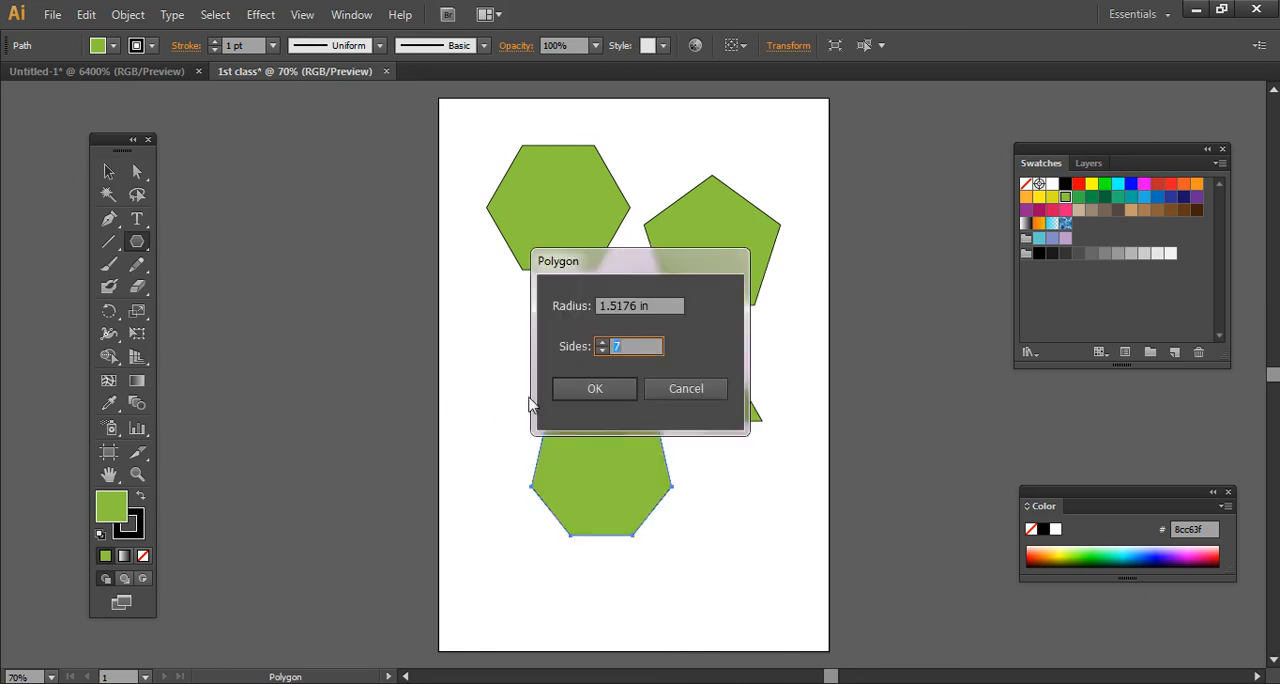
click(601, 342)
click(598, 386)
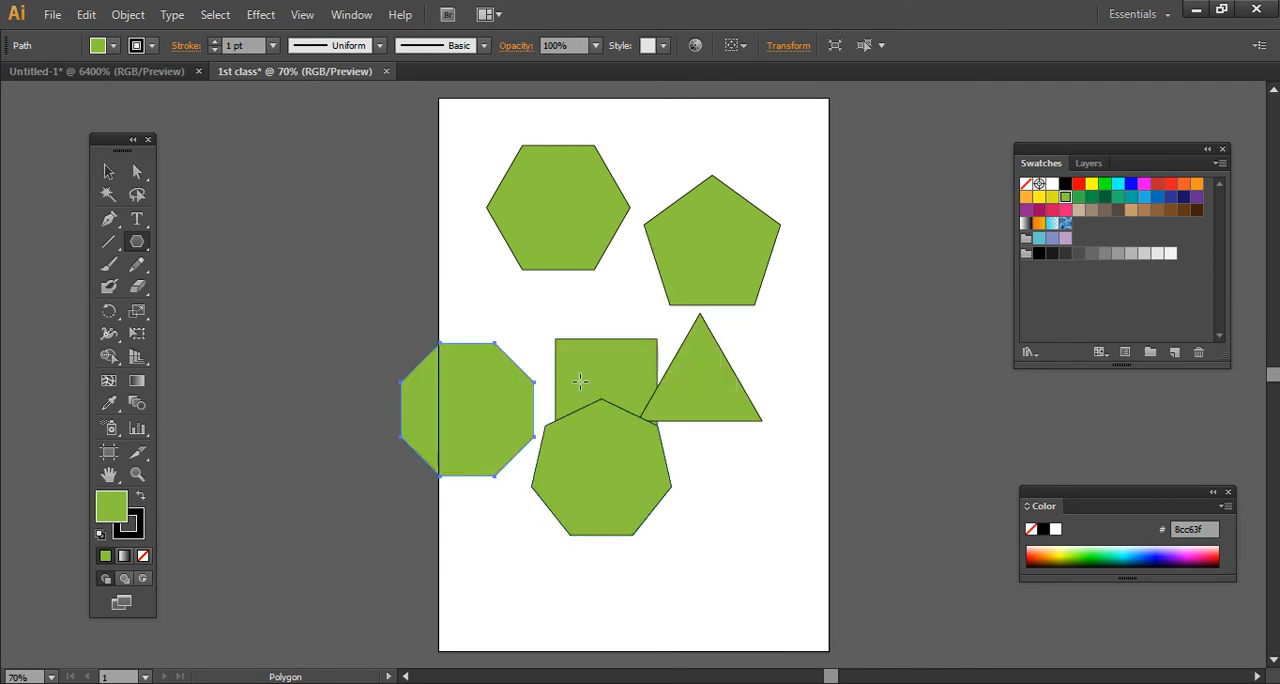
click(108, 171)
drag(512, 377, 776, 511)
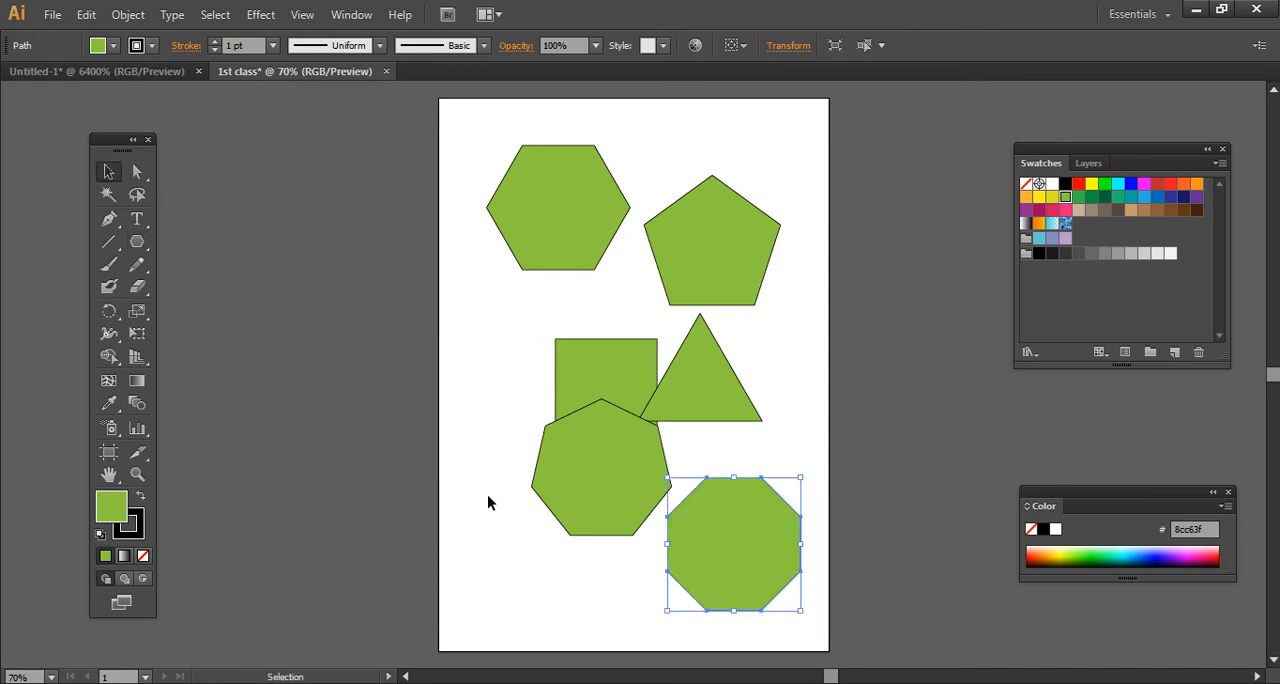
- Create a nine-sided polygon with a 1.5176 in radius outside the page's left edge
click(137, 241)
click(354, 330)
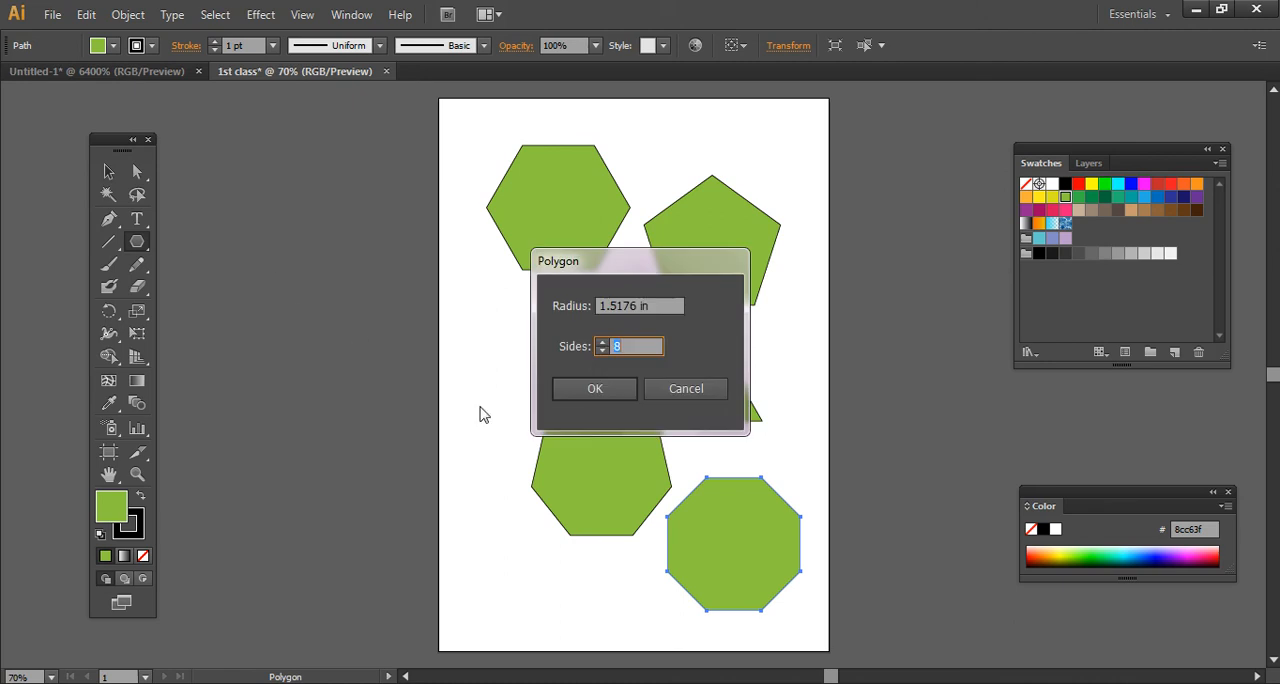
click(601, 343)
click(606, 388)
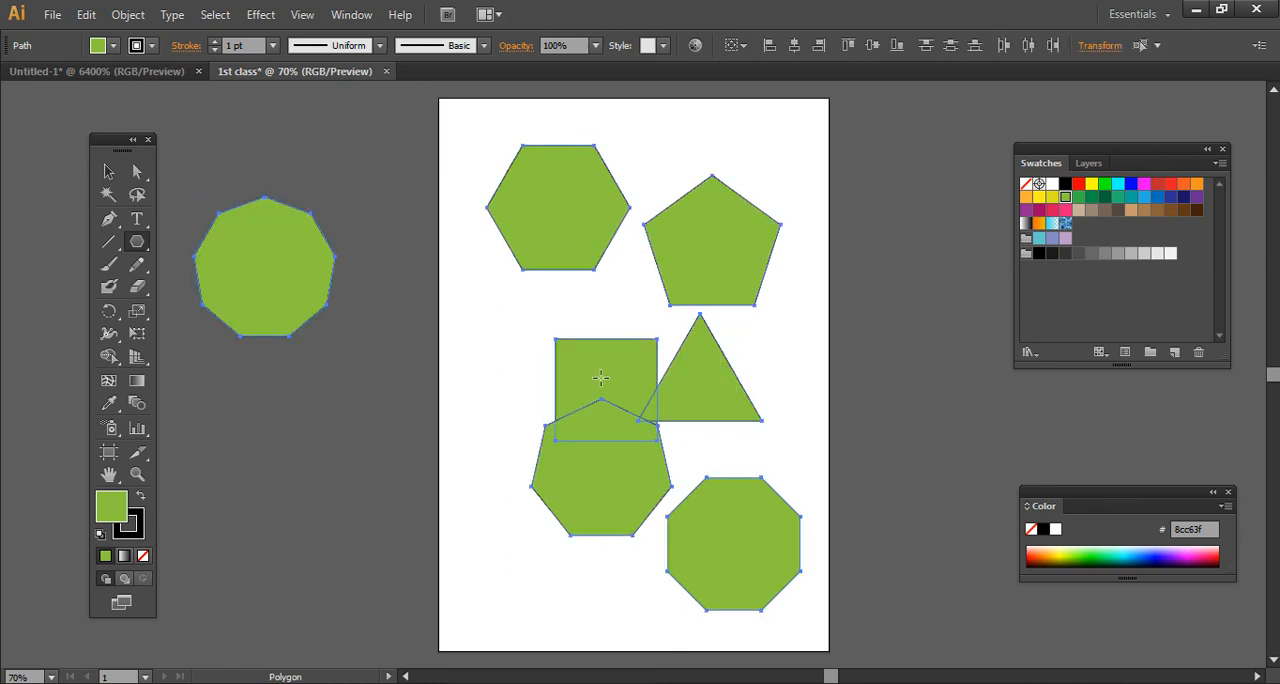
- Delete all the polygons and draw a five-pointed star with an outer radius of about 2.17 in above the page's middle
key(ctrl+a)
key(Delete)
drag(137, 244, 220, 331)
drag(560, 292, 713, 372)
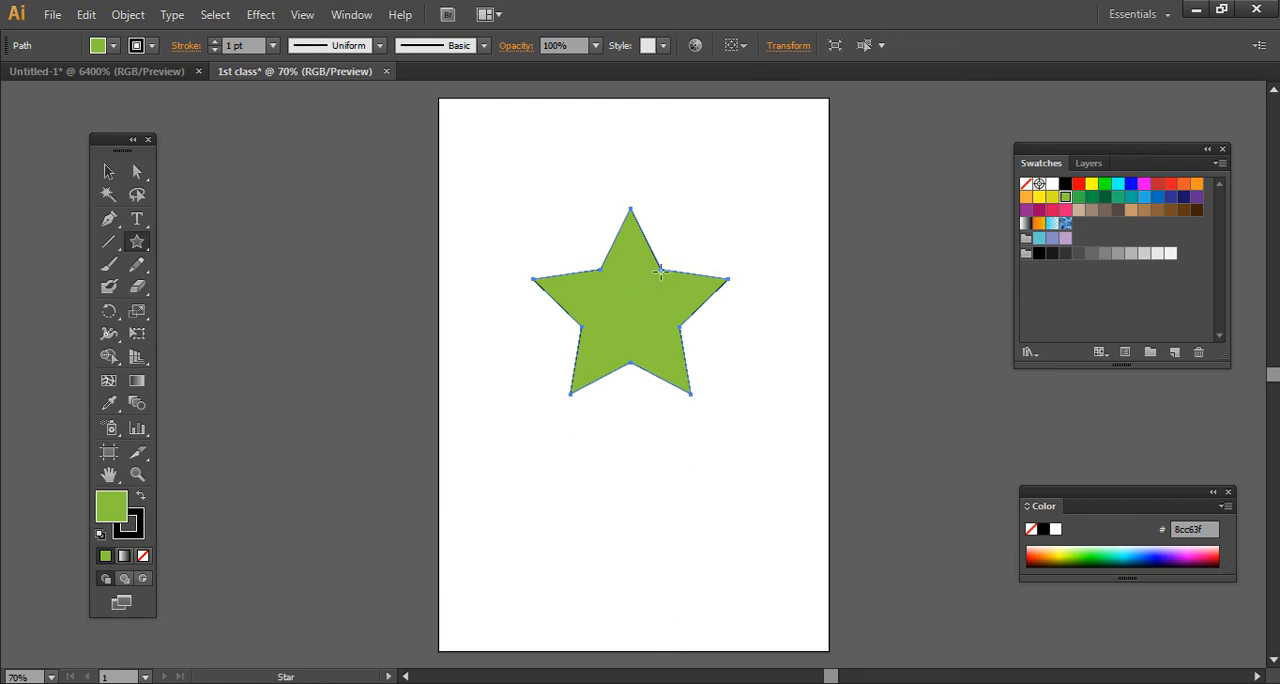
- Create a second five-pointed star above and right of the first, with Radius 1 of 2.1707 in and Radius 2 of 1 in
click(692, 234)
drag(677, 240, 912, 226)
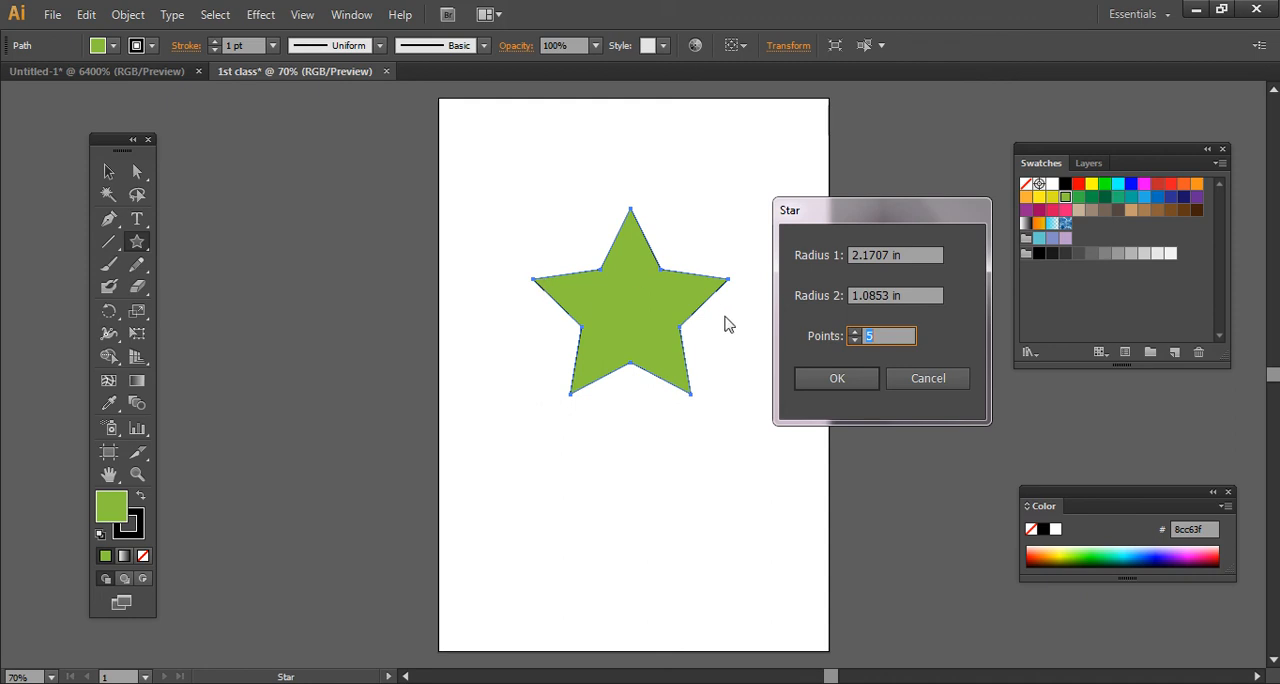
click(903, 300)
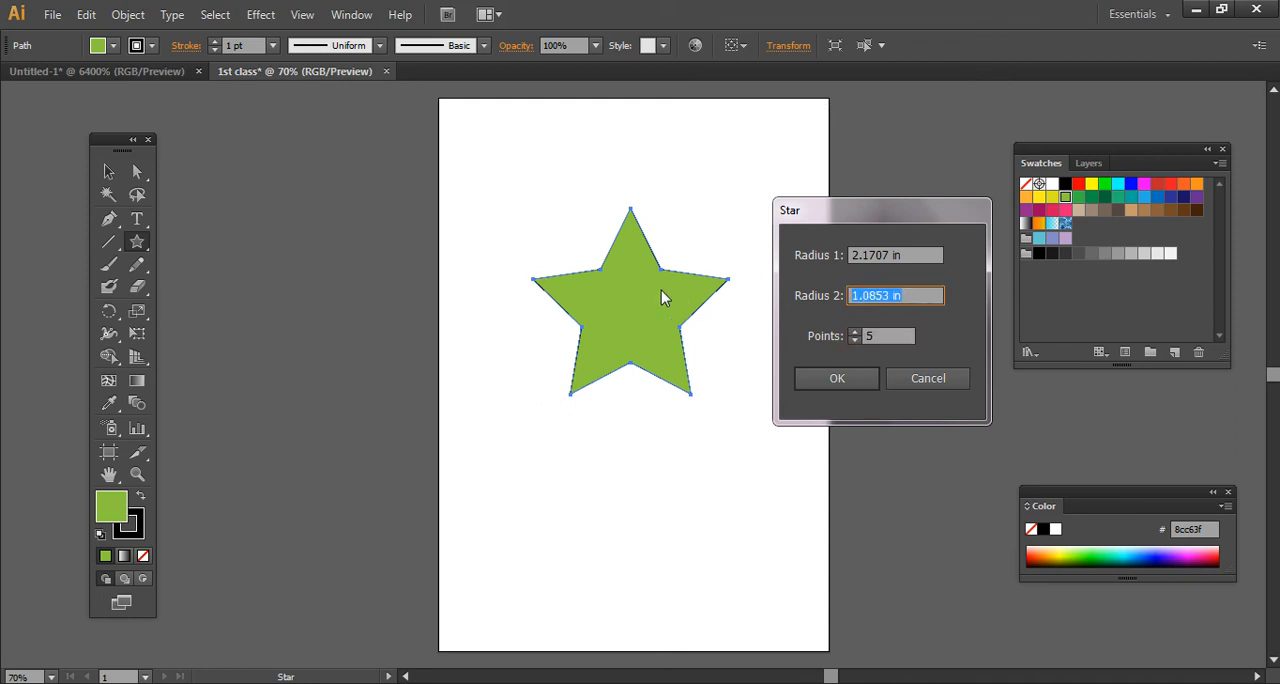
text(1)
click(835, 380)
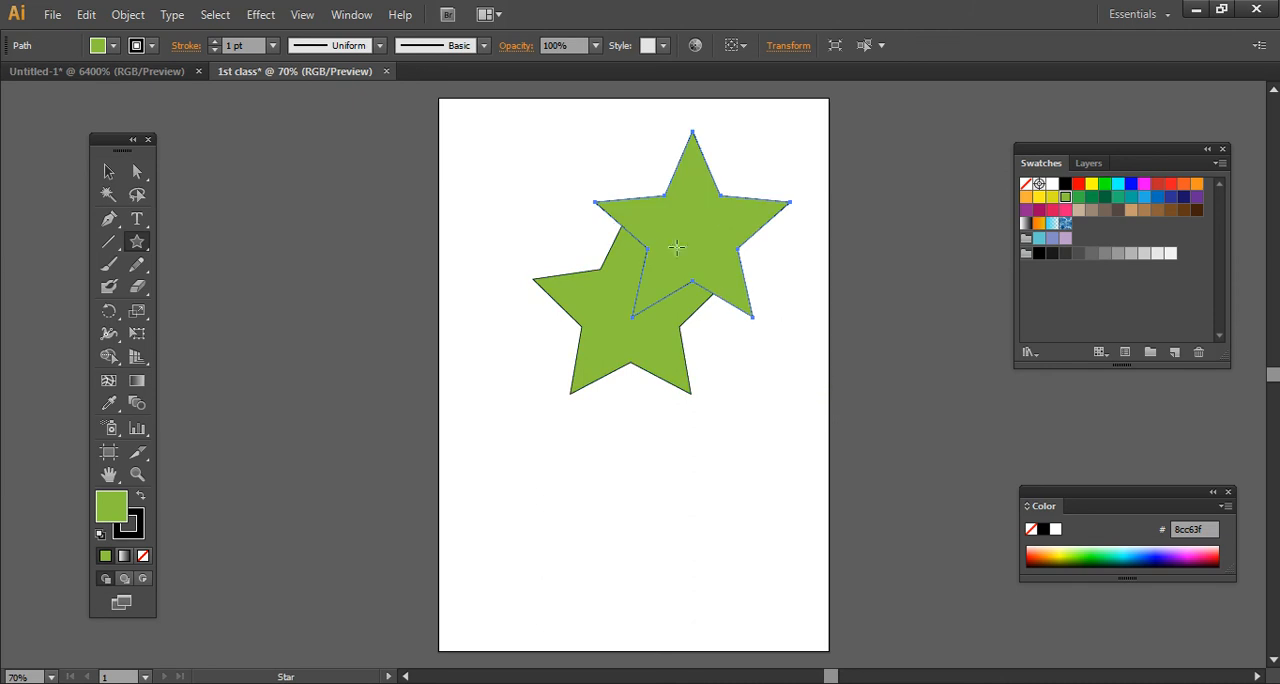
- Create a third five-pointed star with much thinner arms below the first by reducing its Radius 2
click(626, 410)
click(880, 296)
text(.5)
key(Return)
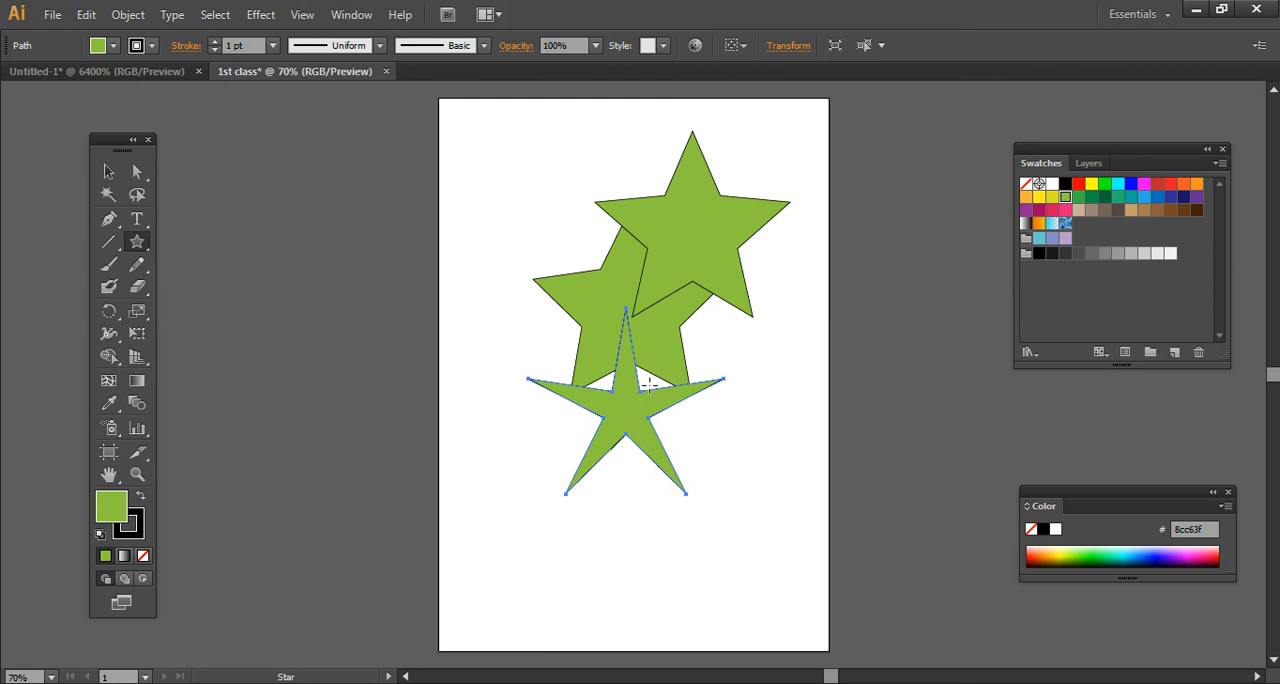
- Delete all three stars and make the Rectangle tool active again
key(ctrl+a)
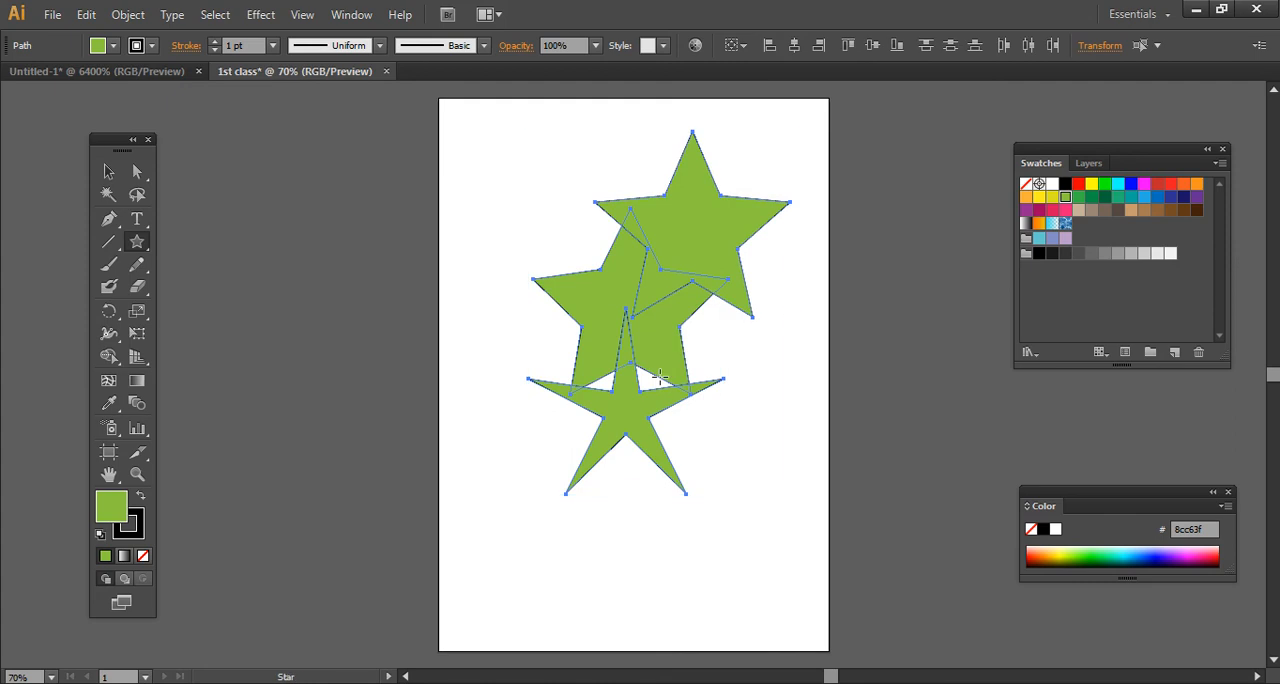
key(Delete)
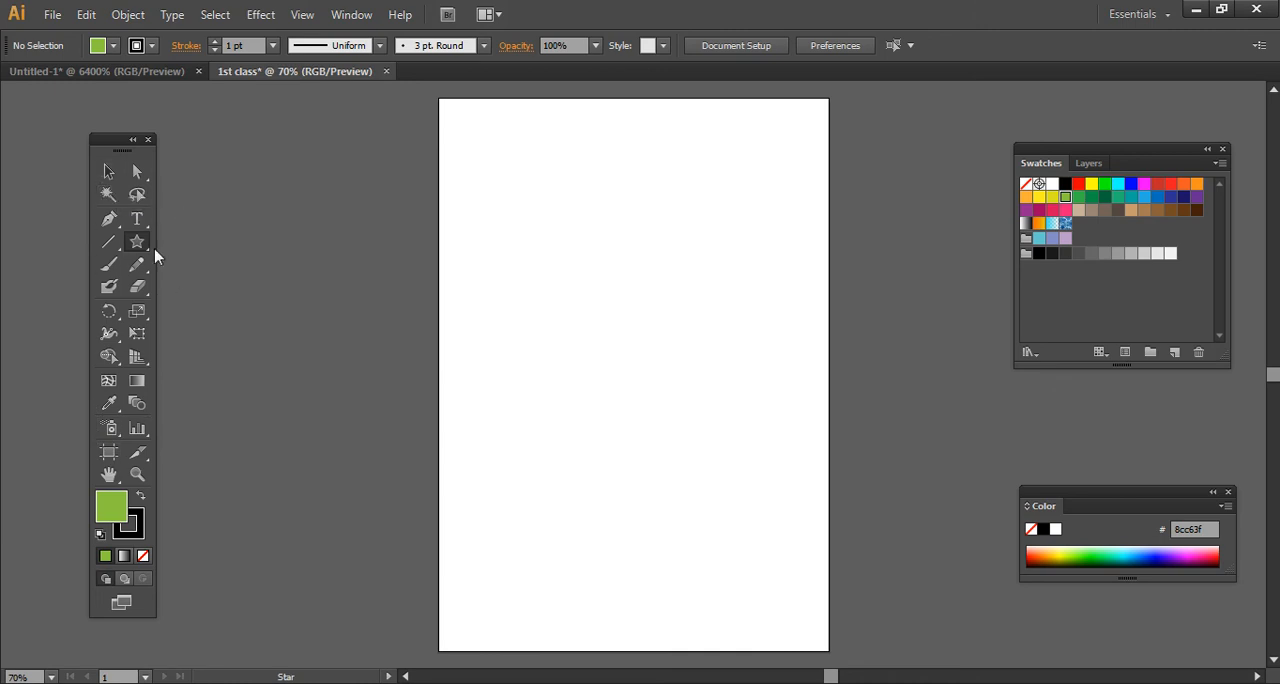
drag(139, 251, 185, 242)
click(350, 17)
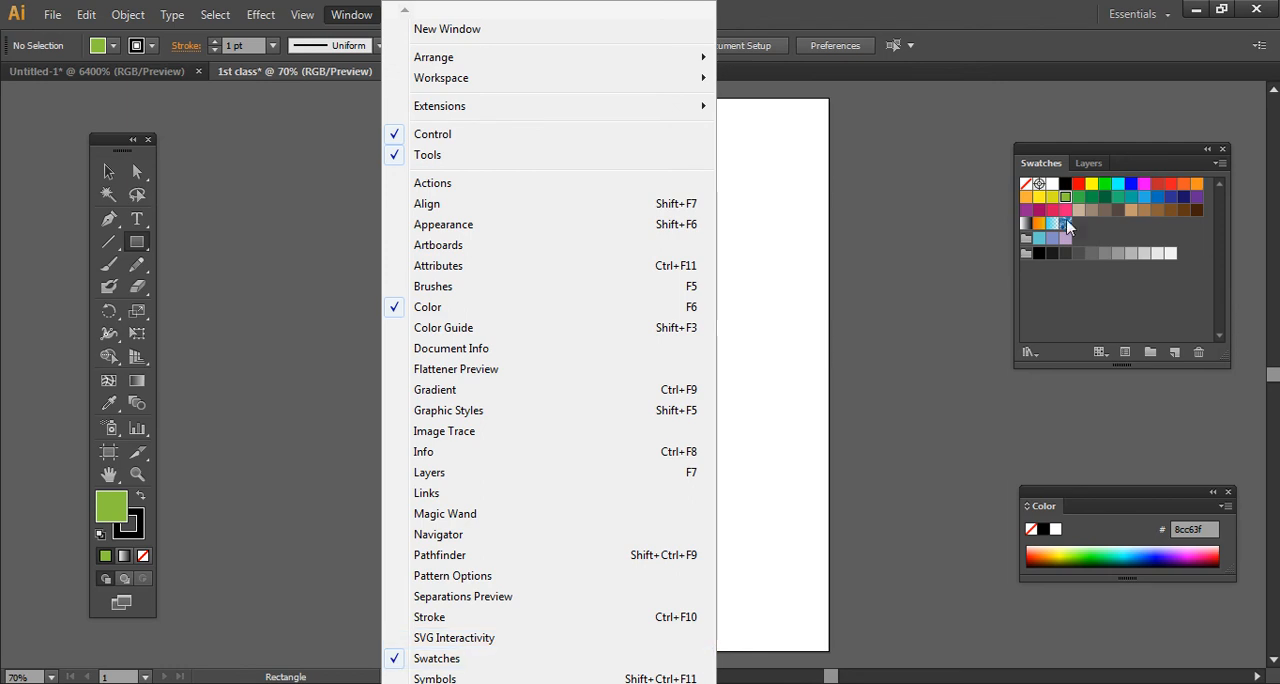
click(352, 15)
click(353, 16)
click(843, 8)
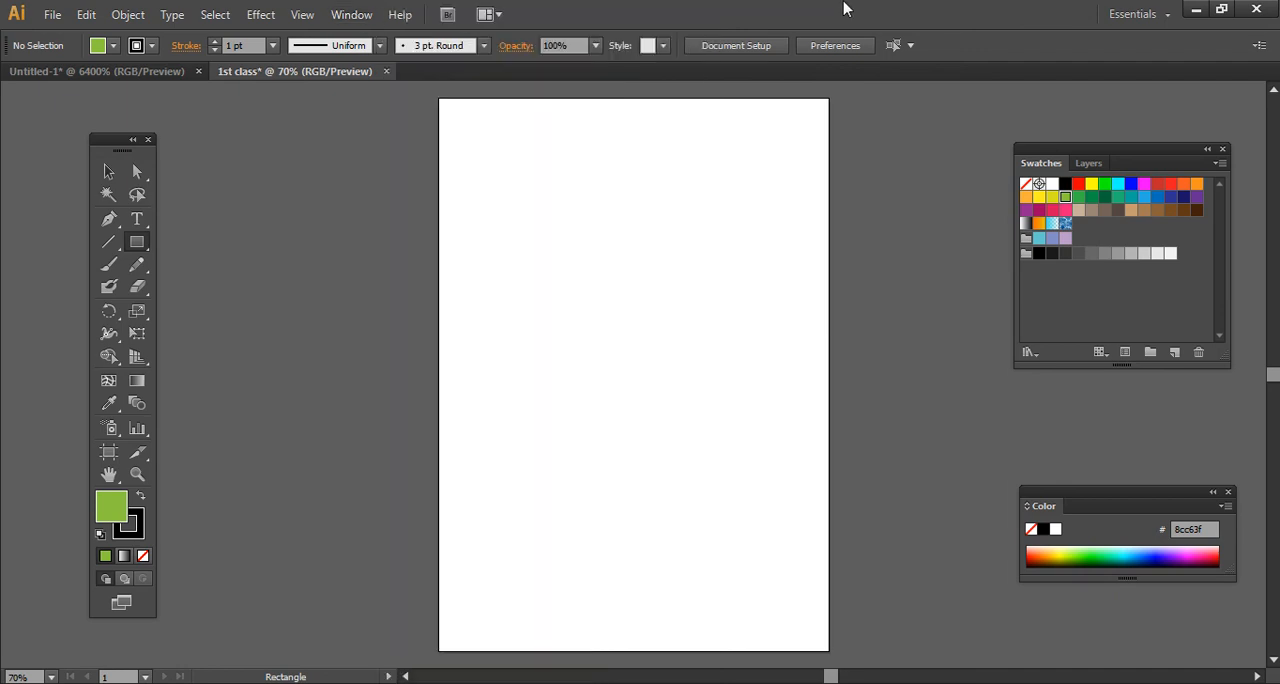